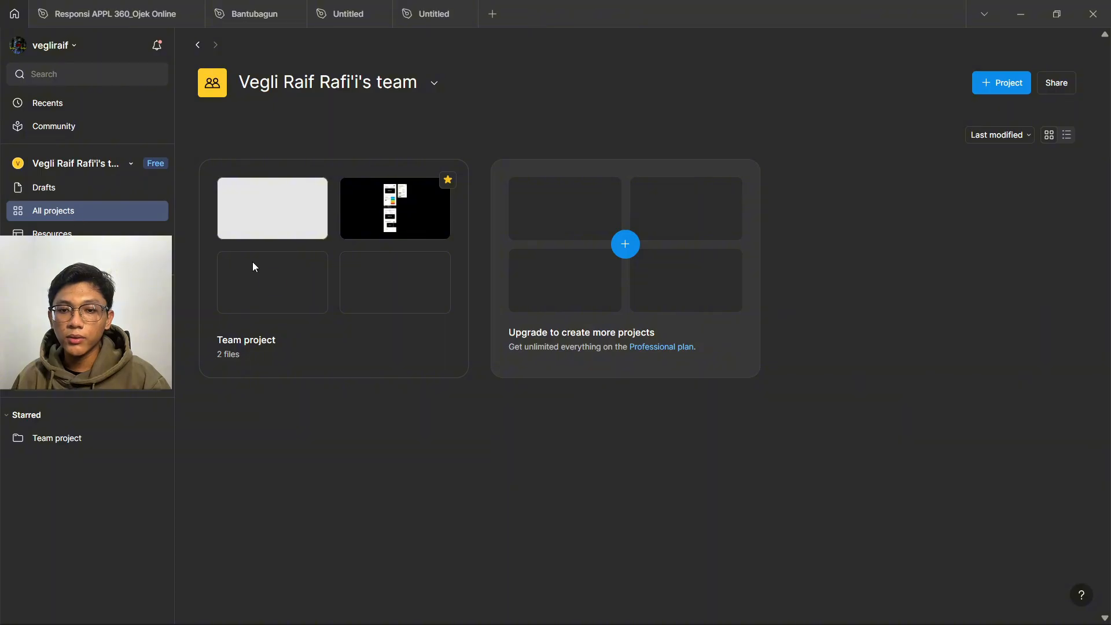
- Create a new blank design file in Team project
left_click(273, 284)
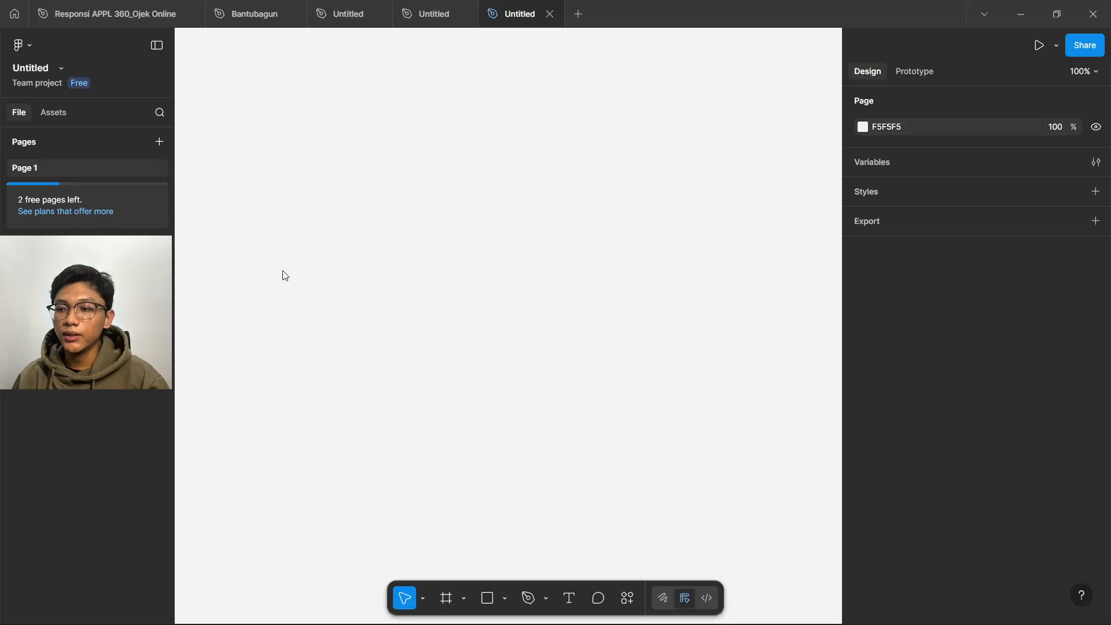
- Change the Page 1 background colour from F5F5F5 to dark grey 292929
left_click(862, 127)
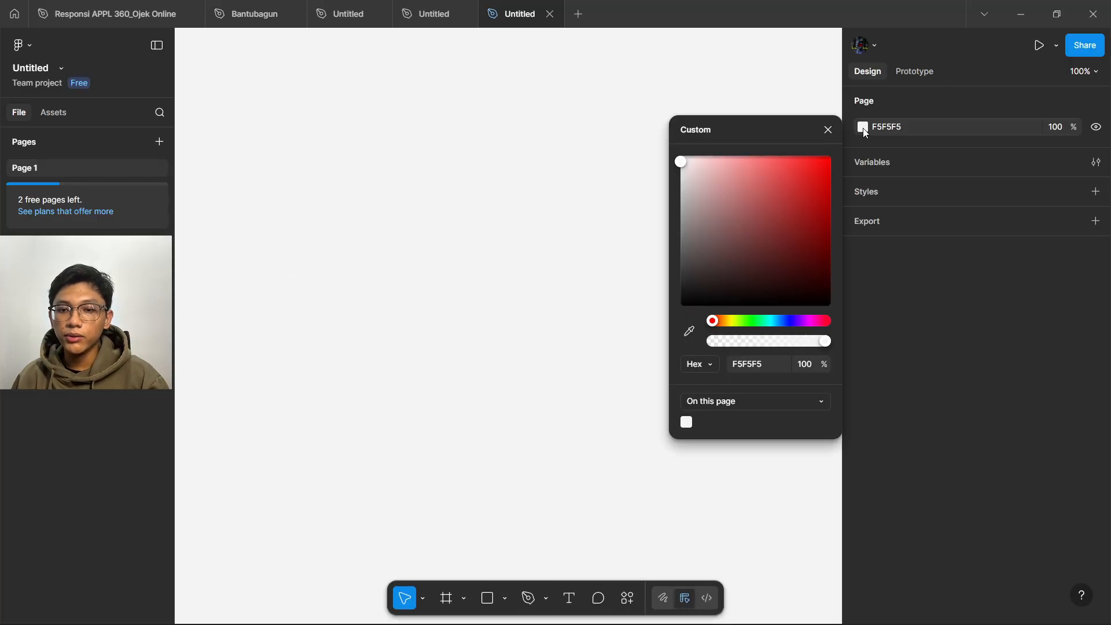
left_click(694, 242)
mouse_move(650, 297)
left_mouse_down()
mouse_move(622, 287)
mouse_move(623, 265)
mouse_move(621, 279)
left_mouse_up()
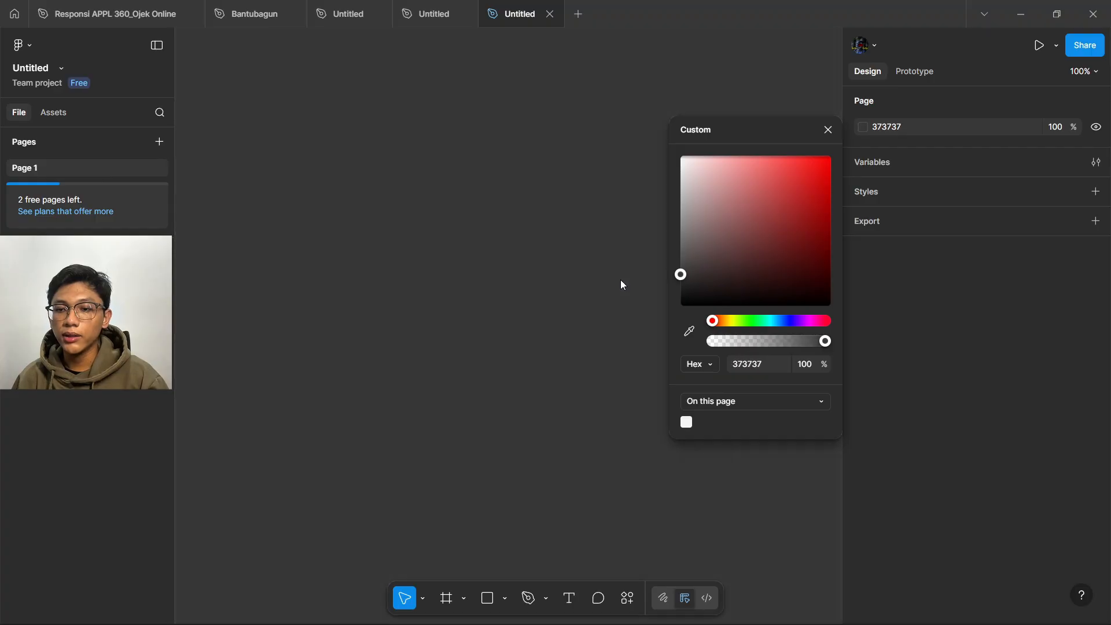
left_click(493, 283)
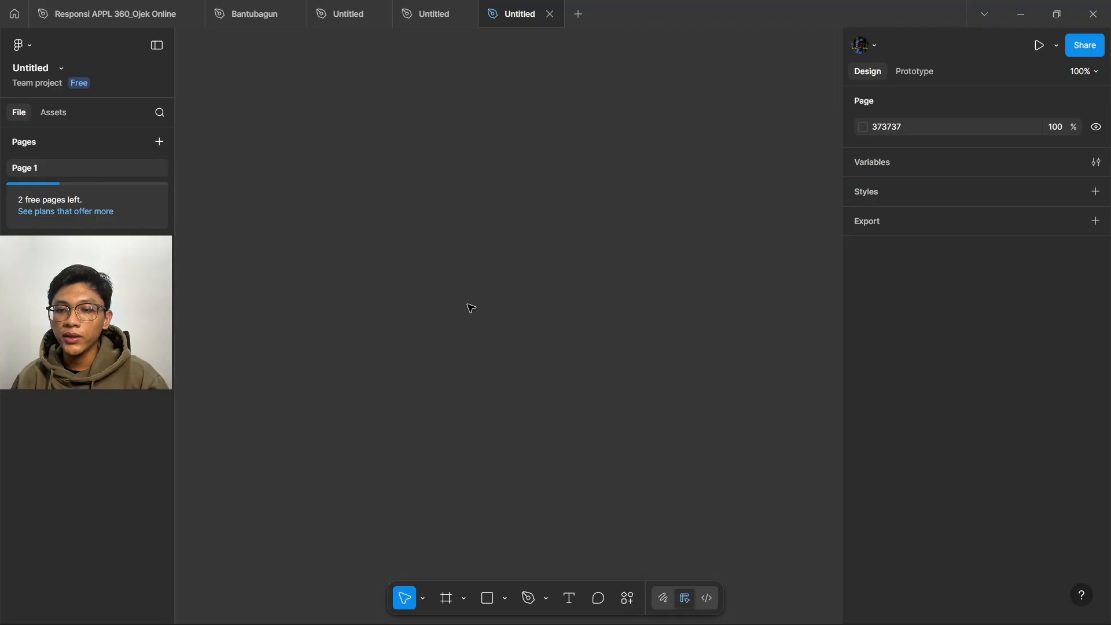
left_click(862, 129)
left_click_drag(682, 280, 674, 287)
left_click(443, 337)
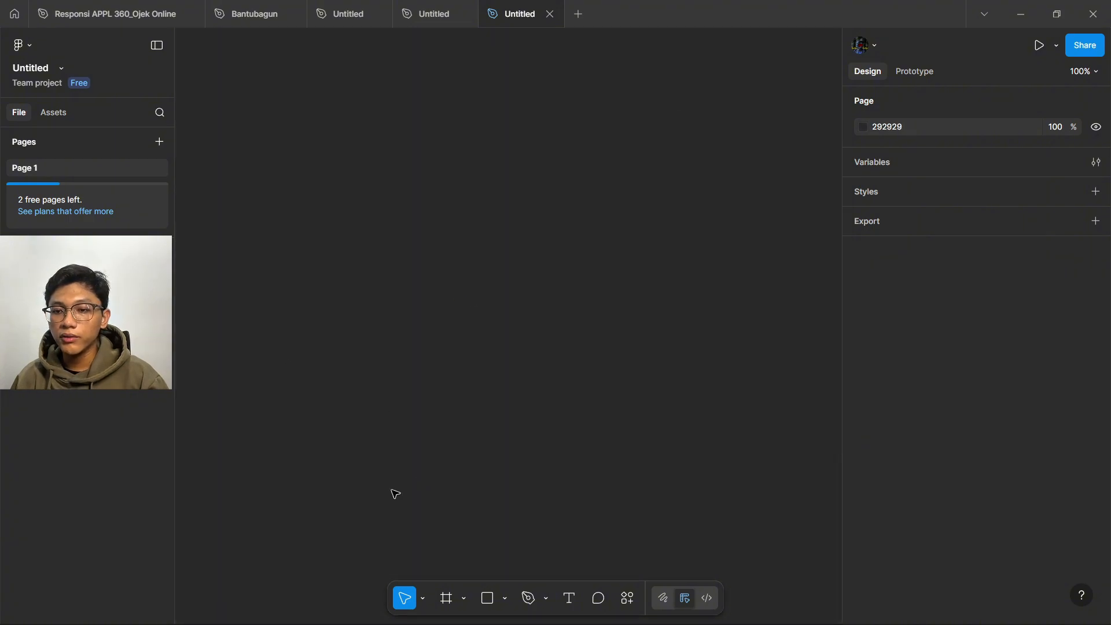
left_click(424, 601)
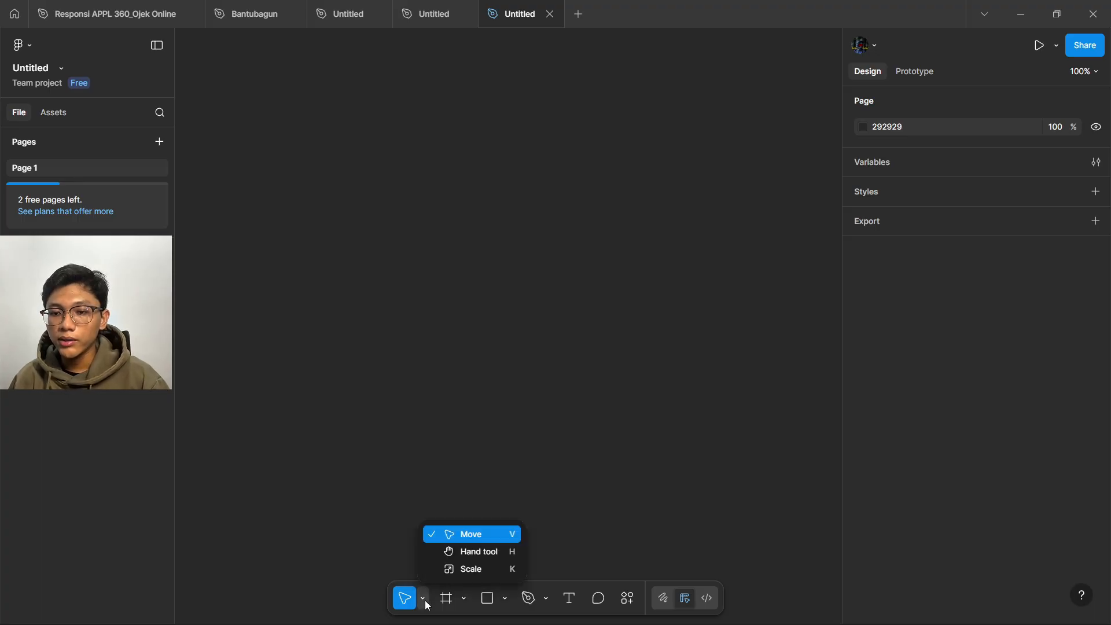
left_click(470, 555)
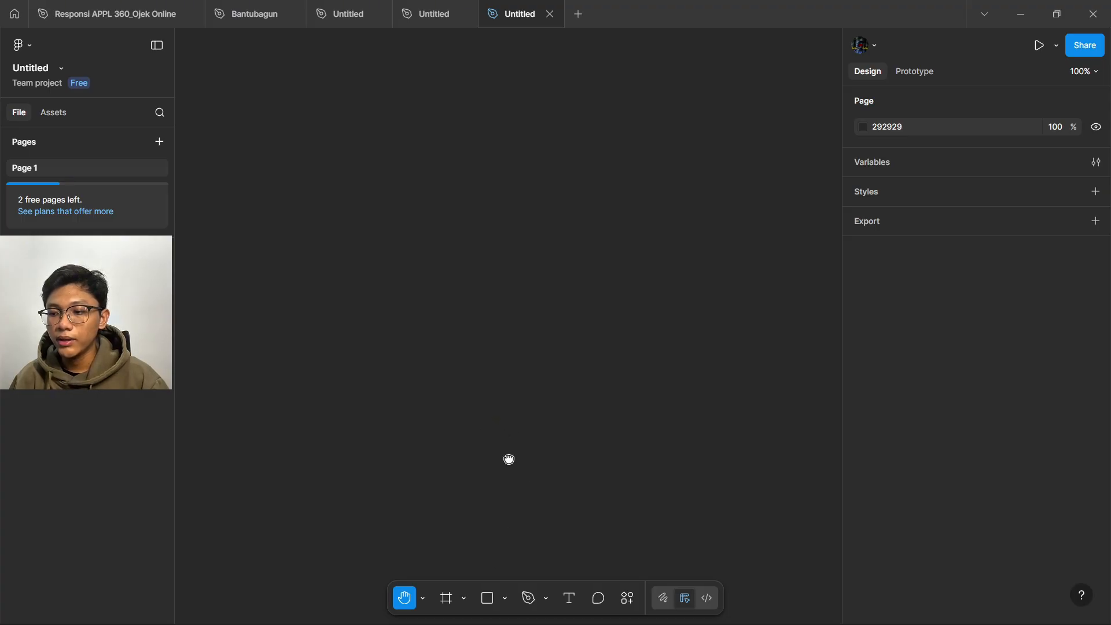
left_click(423, 598)
left_click(453, 571)
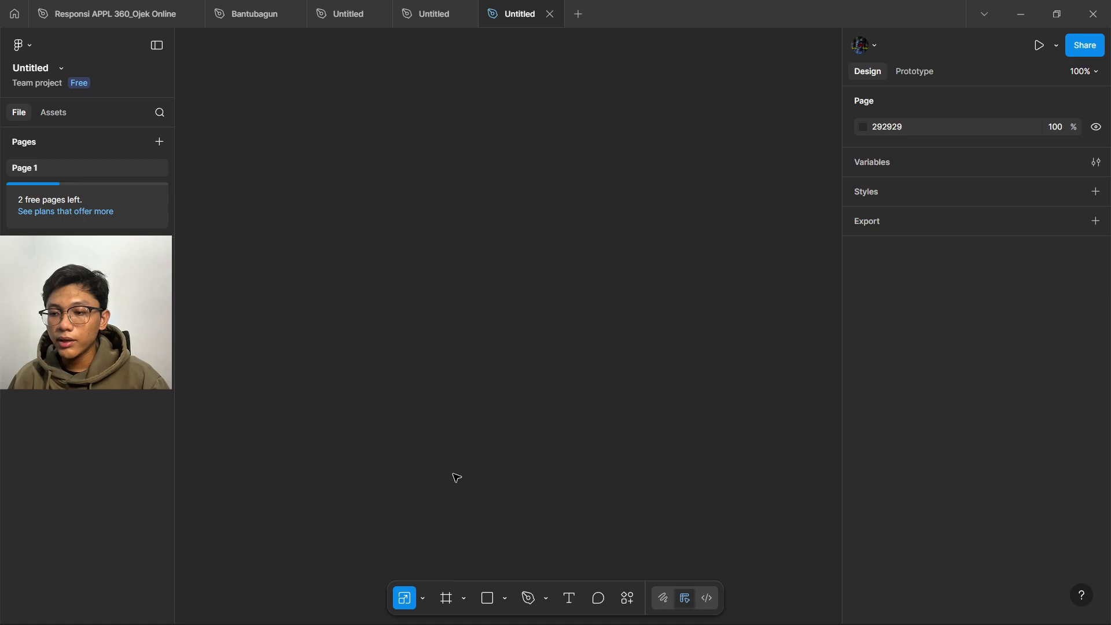
left_click_drag(462, 438, 371, 521)
left_click_drag(456, 435, 573, 342)
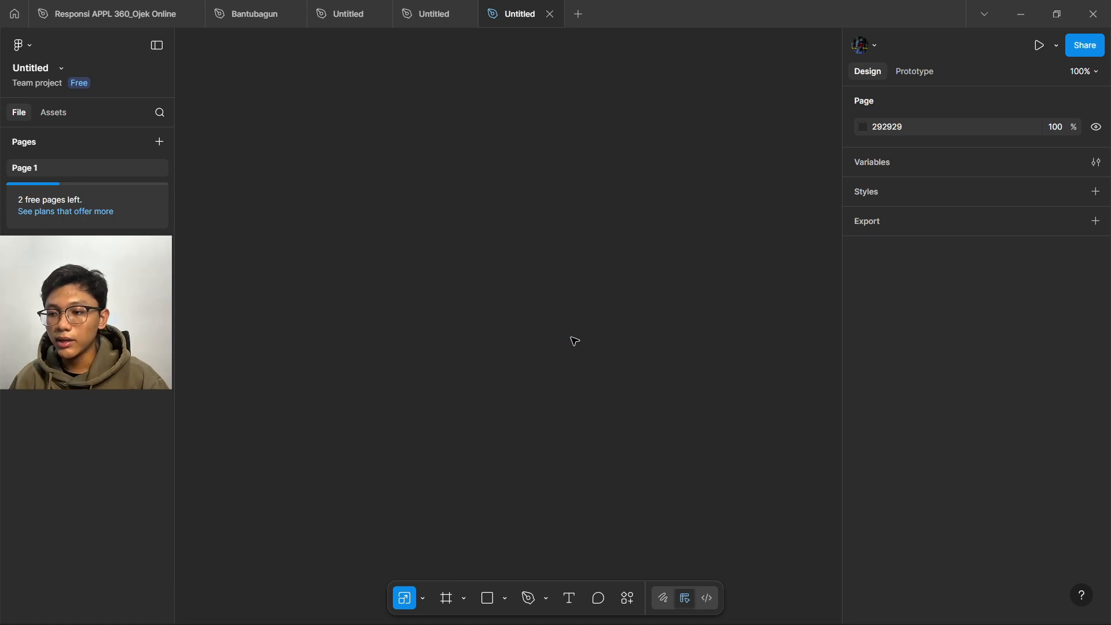
left_click(424, 600)
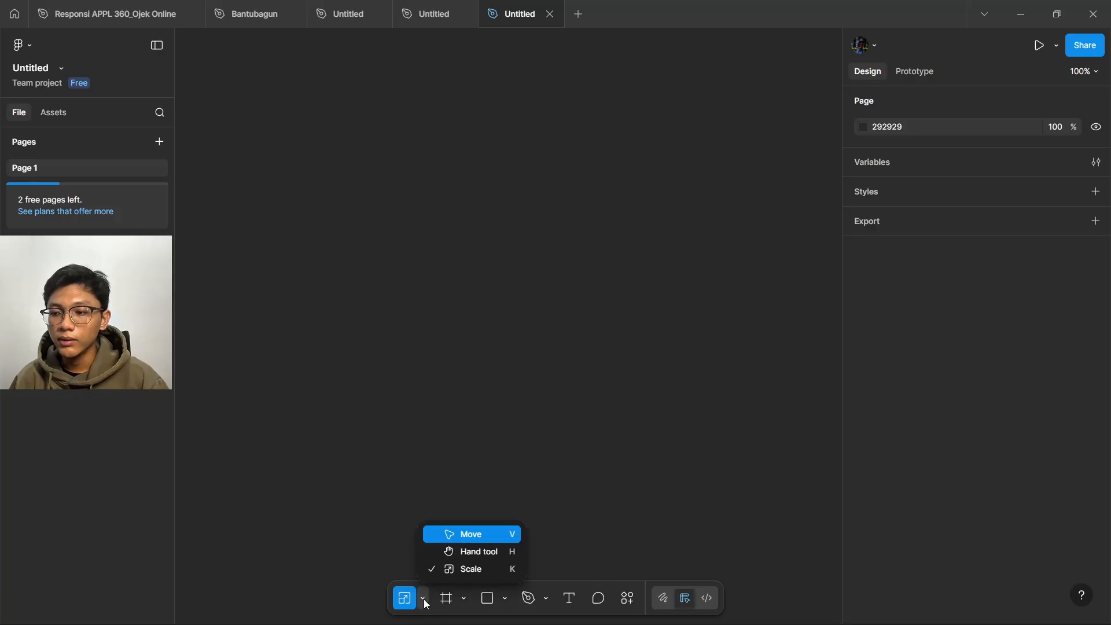
left_click(425, 600)
left_click(464, 604)
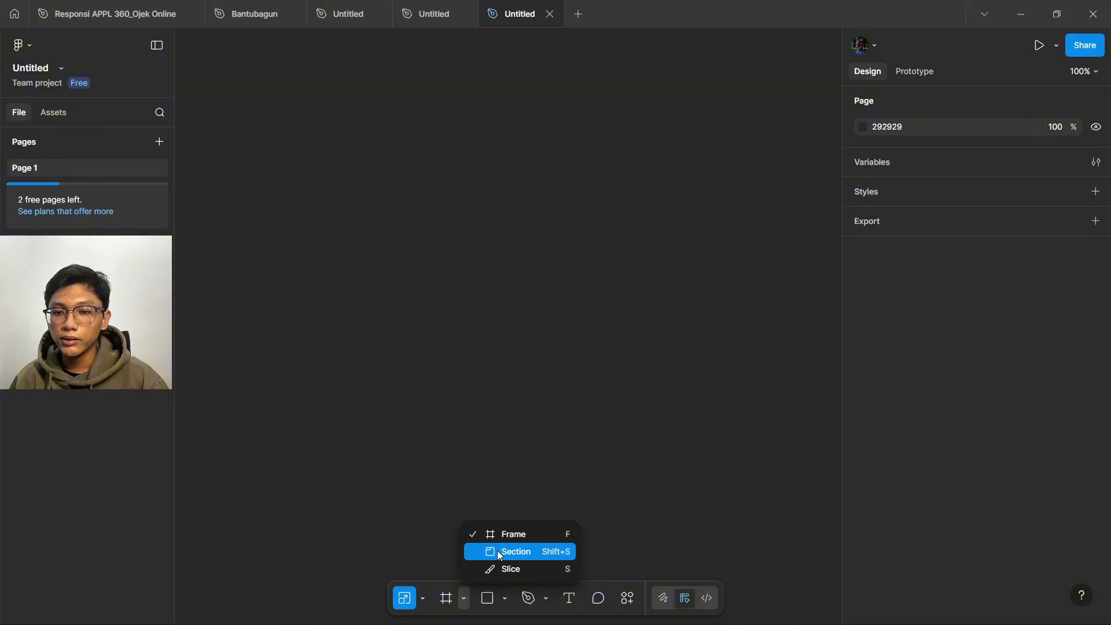
- Draw Section 1 on the empty page
left_click(500, 554)
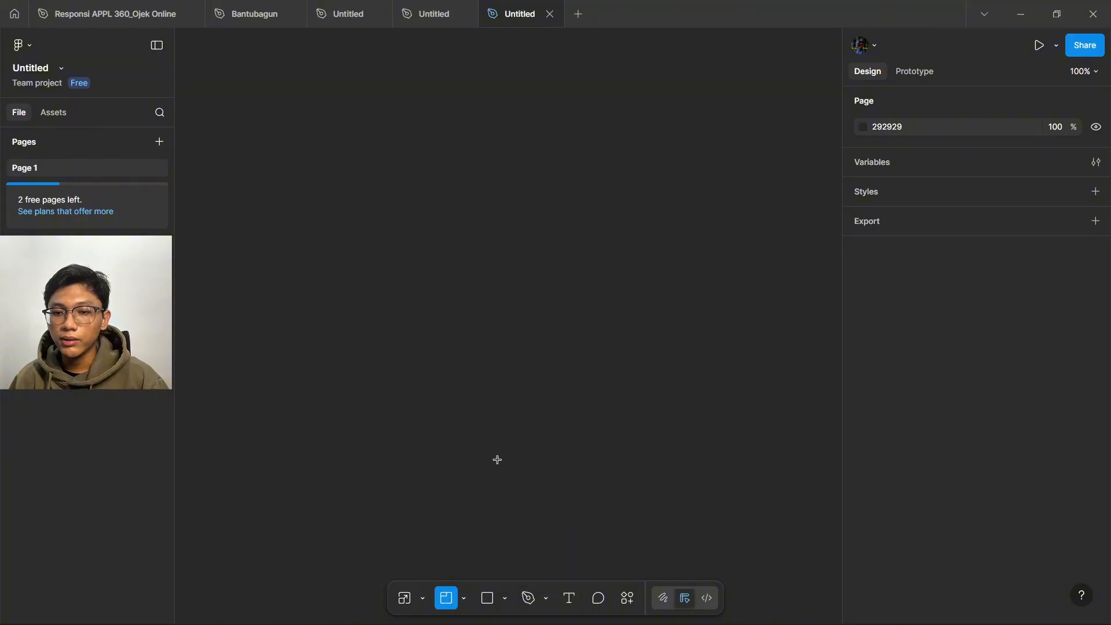
left_click_drag(514, 443, 424, 340)
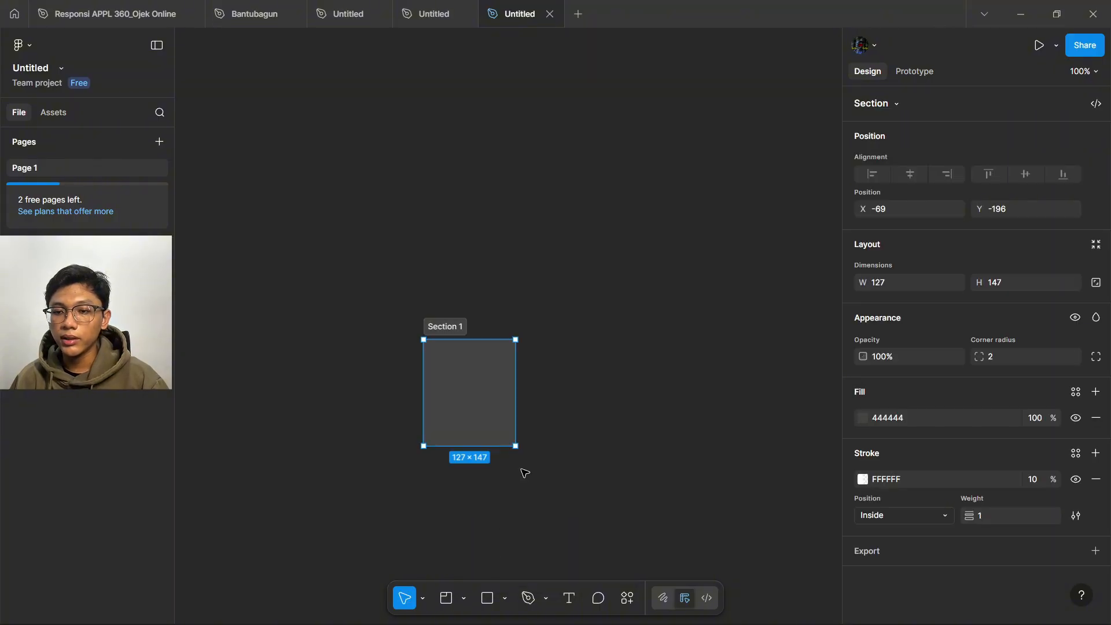
left_click(540, 438)
- Draw a white 266×350 Frame 1 to the right of Section 1
mouse_move(451, 620)
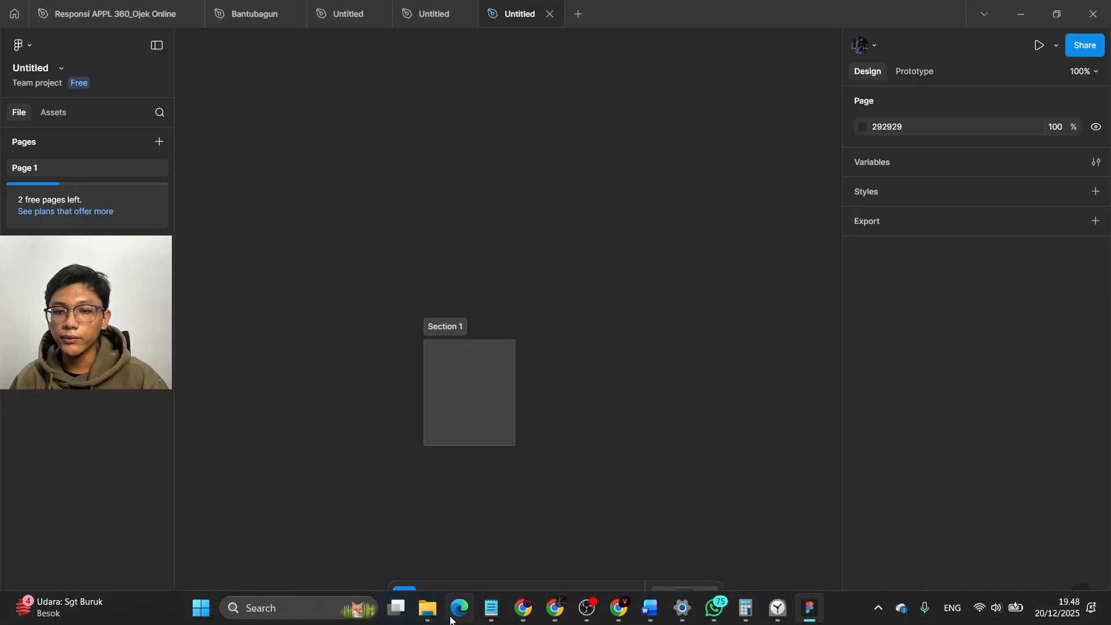
left_click(465, 598)
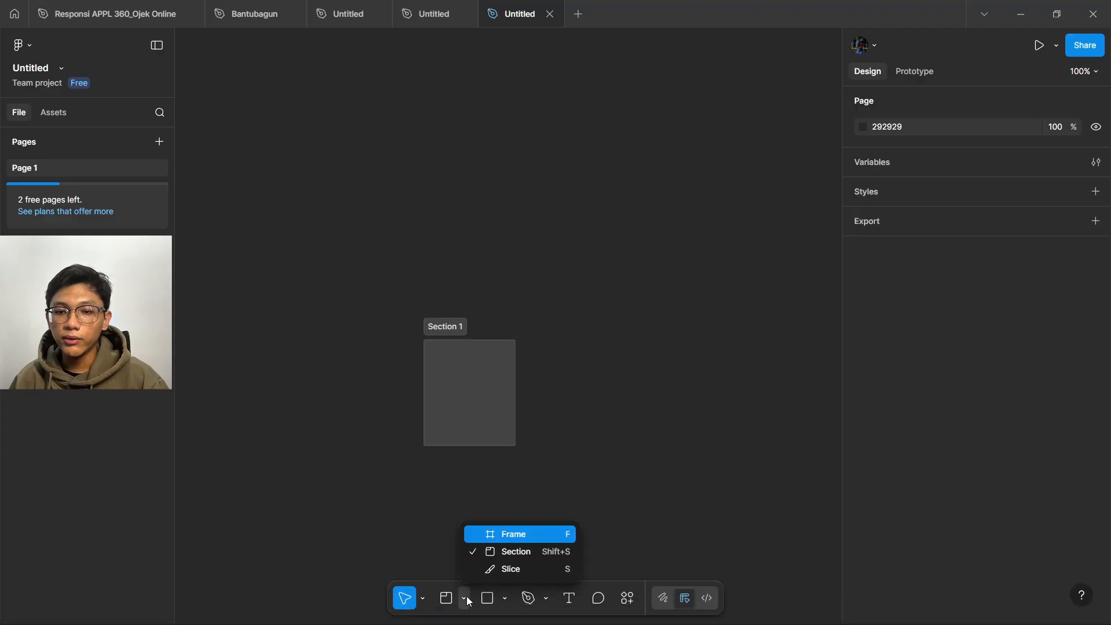
left_click(498, 535)
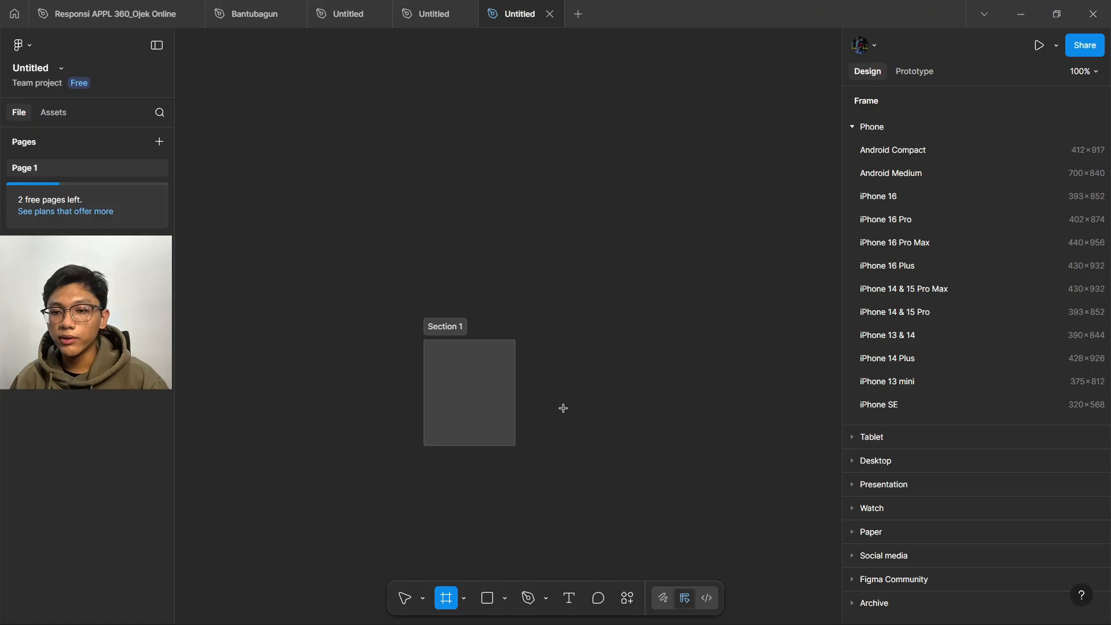
left_click_drag(545, 256, 737, 510)
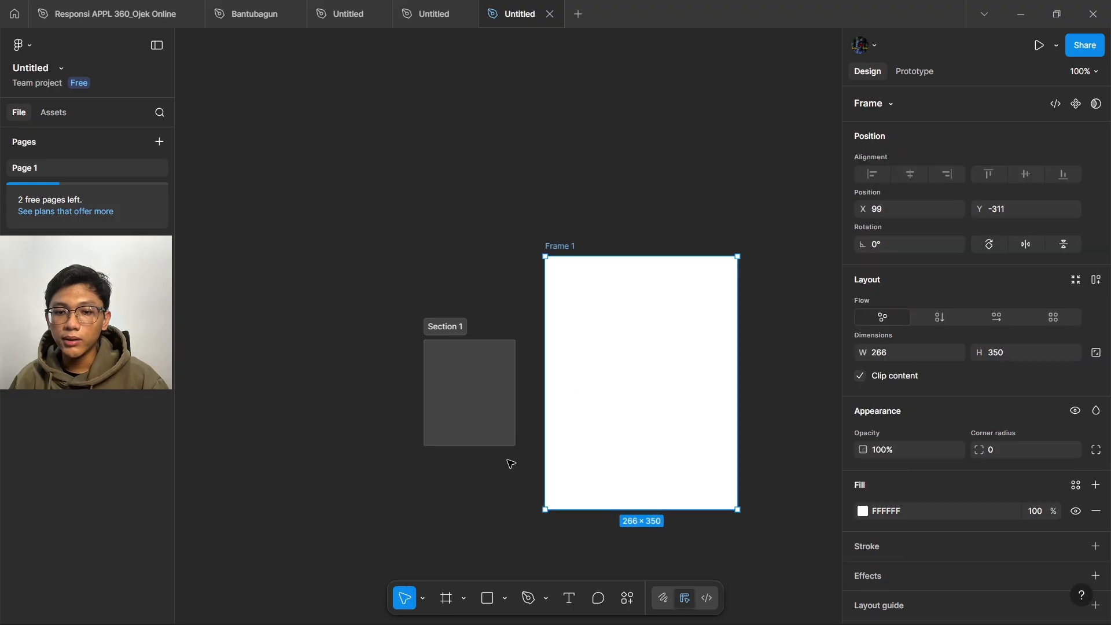
- Mark out an 85×115 slice inside Frame 1
left_click(465, 602)
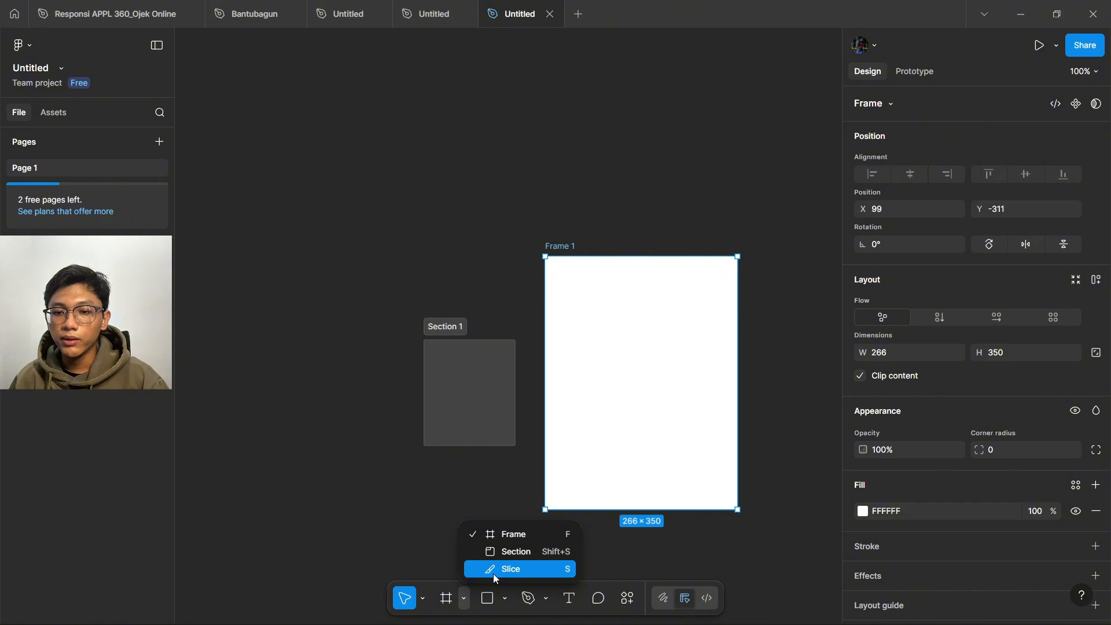
left_click(494, 570)
left_click_drag(576, 349, 639, 431)
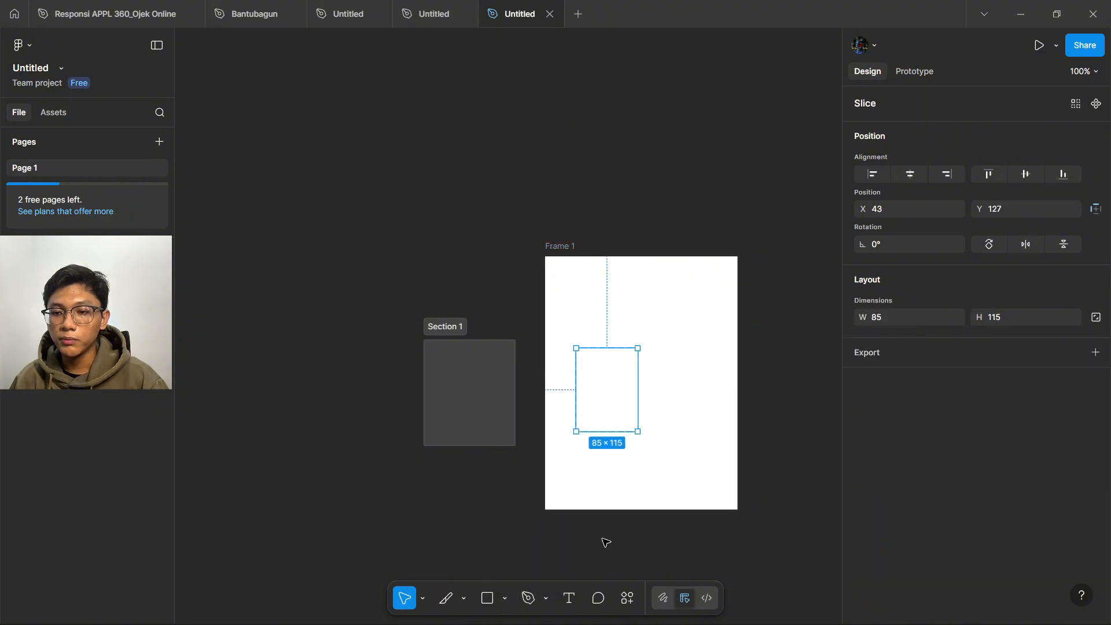
left_click(503, 599)
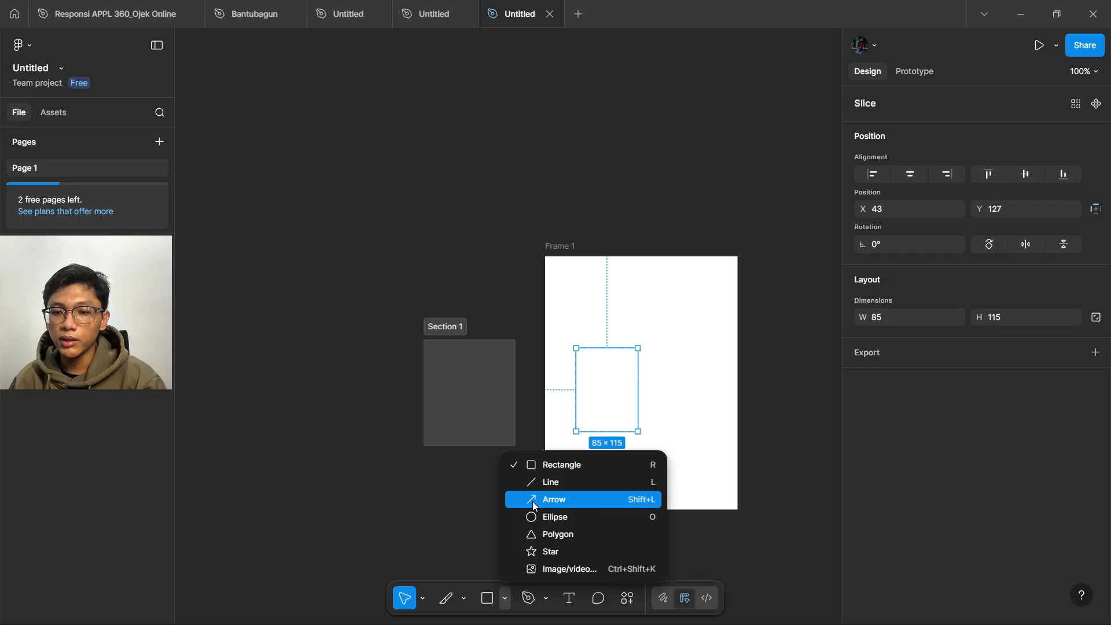
left_click(537, 517)
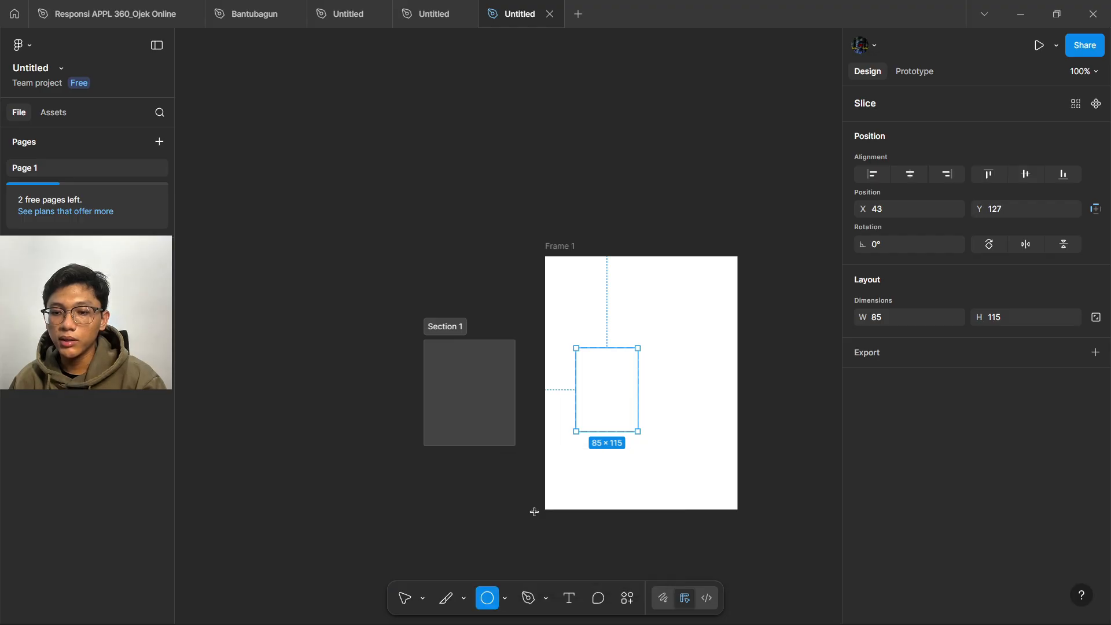
left_click(505, 599)
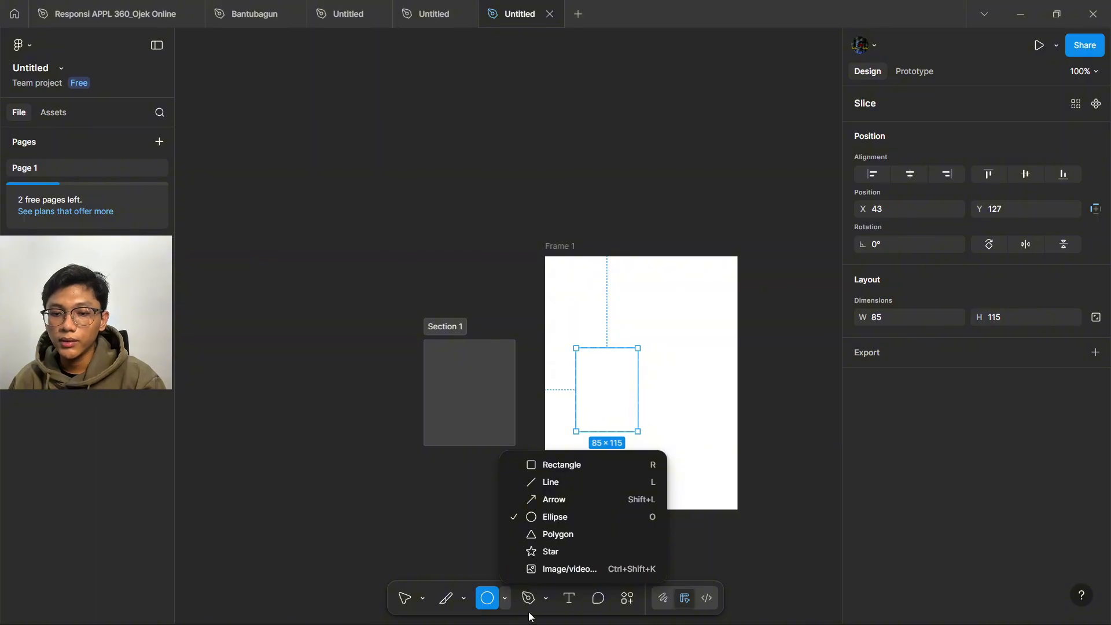
left_click(546, 598)
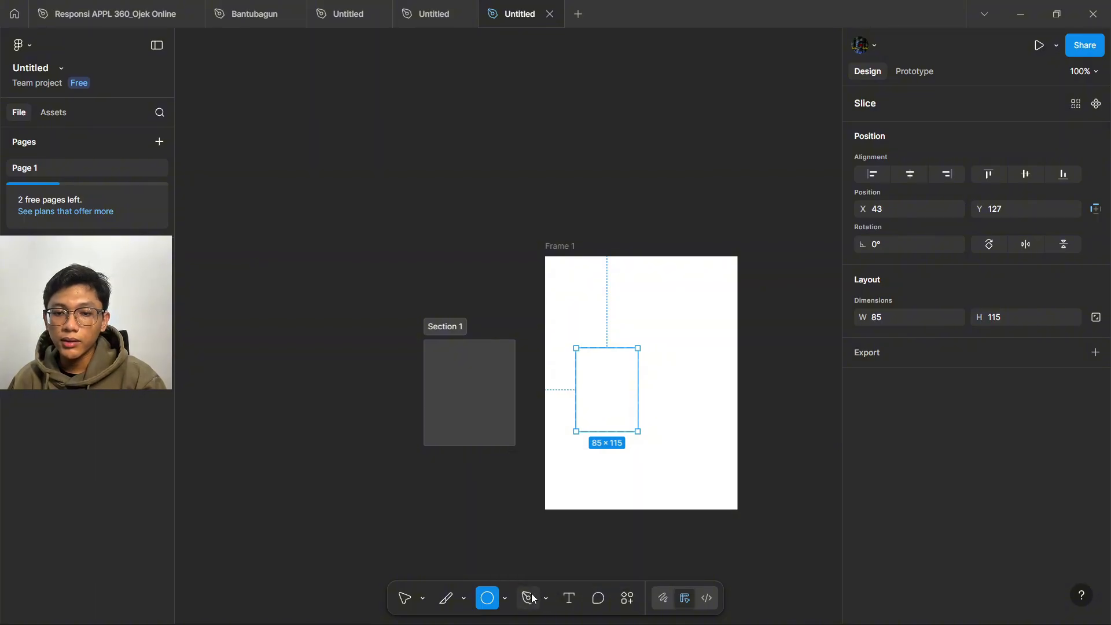
left_click(547, 599)
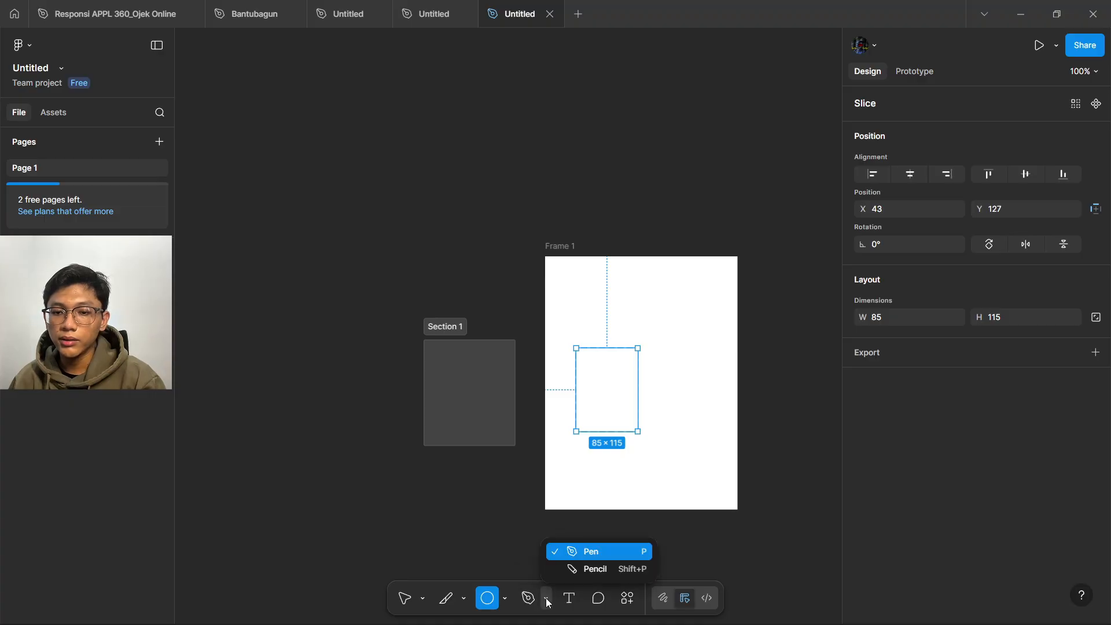
left_click(593, 552)
- Draw a curved pen path on the right side of Frame 1
left_click(673, 338)
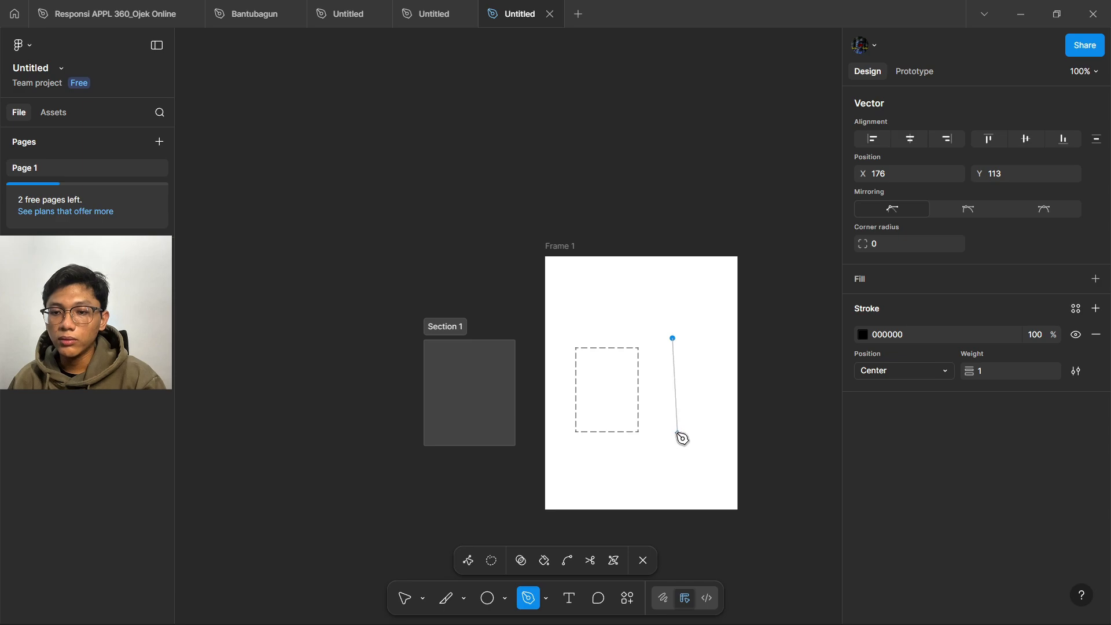
left_click_drag(670, 434, 671, 435)
left_click(701, 434)
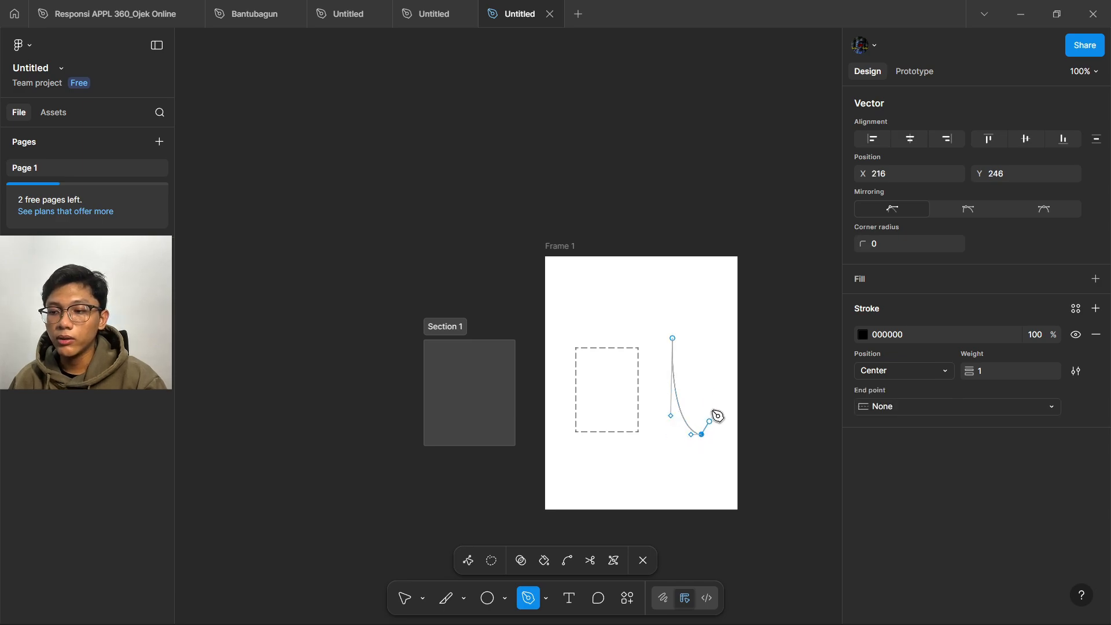
left_click(705, 352)
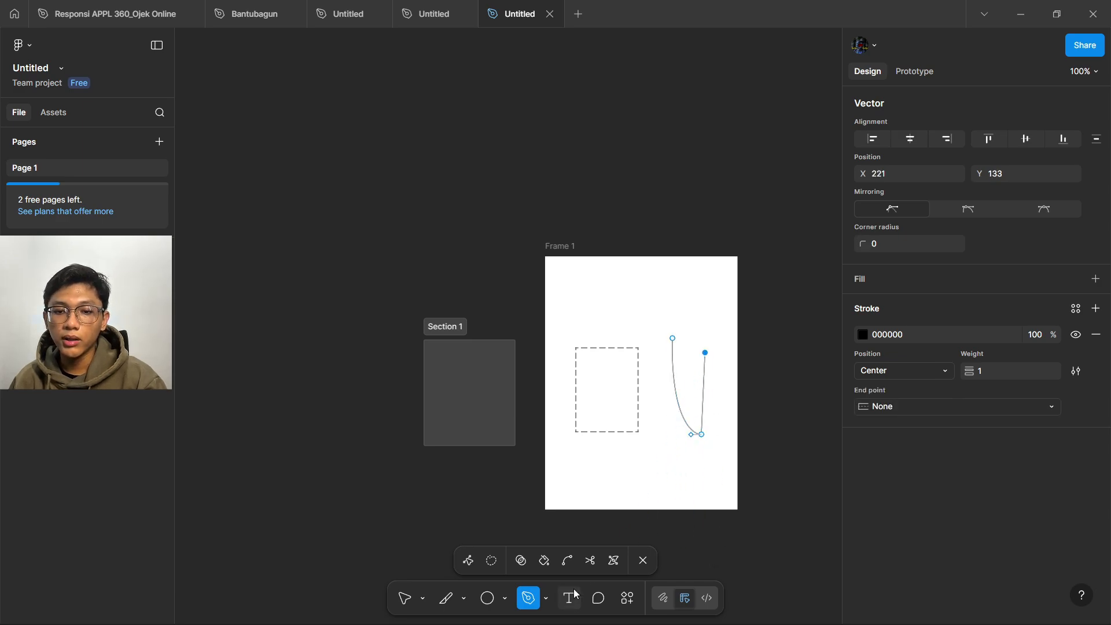
- Sketch a freehand pencil stroke near Frame 1's top with colour FFFFFF
left_click(547, 600)
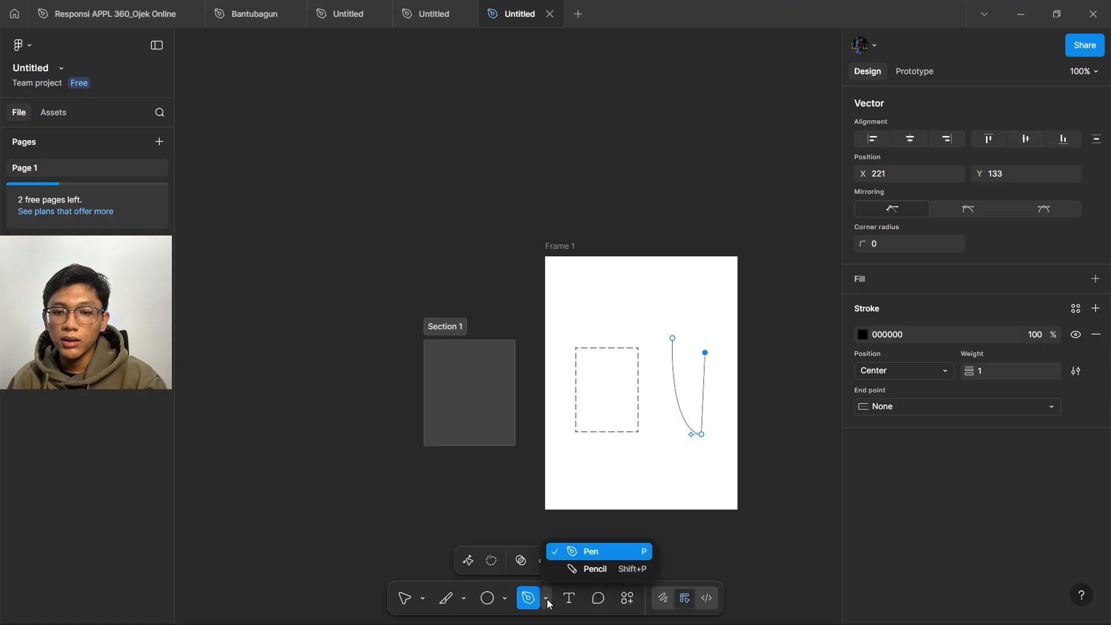
left_click(600, 569)
mouse_move(599, 307)
left_mouse_down()
mouse_move(673, 313)
mouse_move(678, 294)
mouse_move(667, 289)
mouse_move(658, 288)
mouse_move(708, 329)
left_mouse_up()
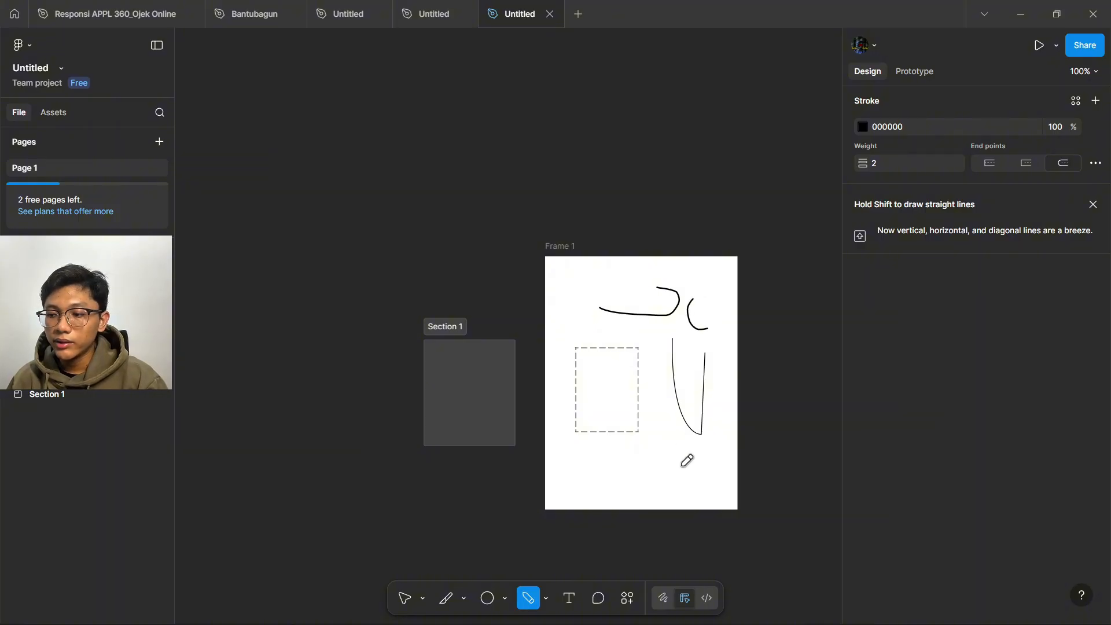
left_click(546, 598)
left_click(568, 600)
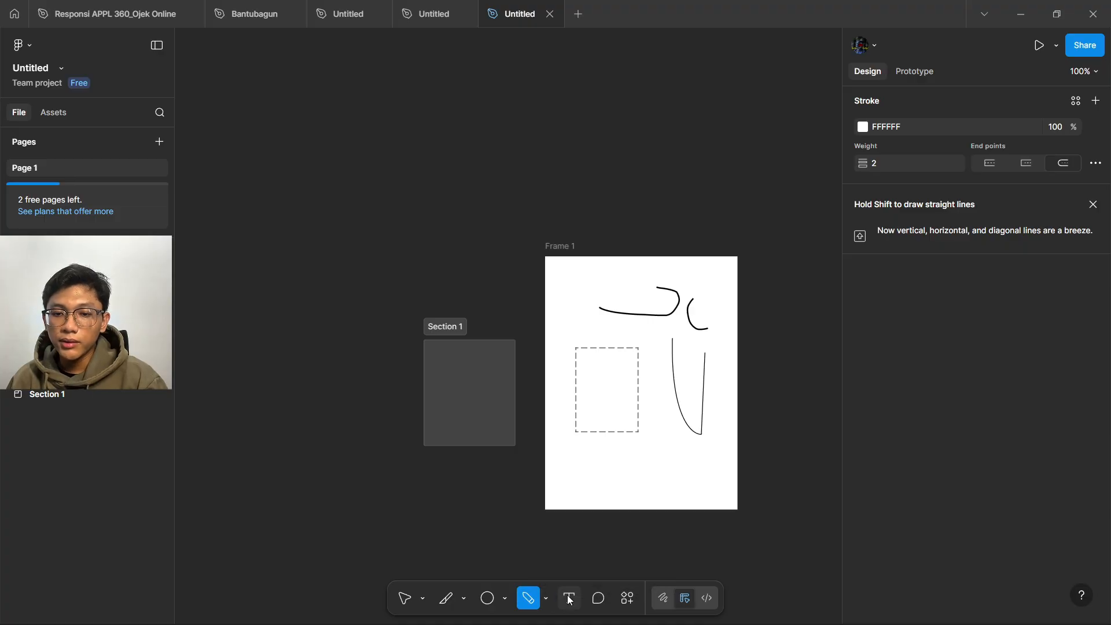
- Add a 'text' label at the bottom of Frame 1 and shrink its box
left_click(568, 599)
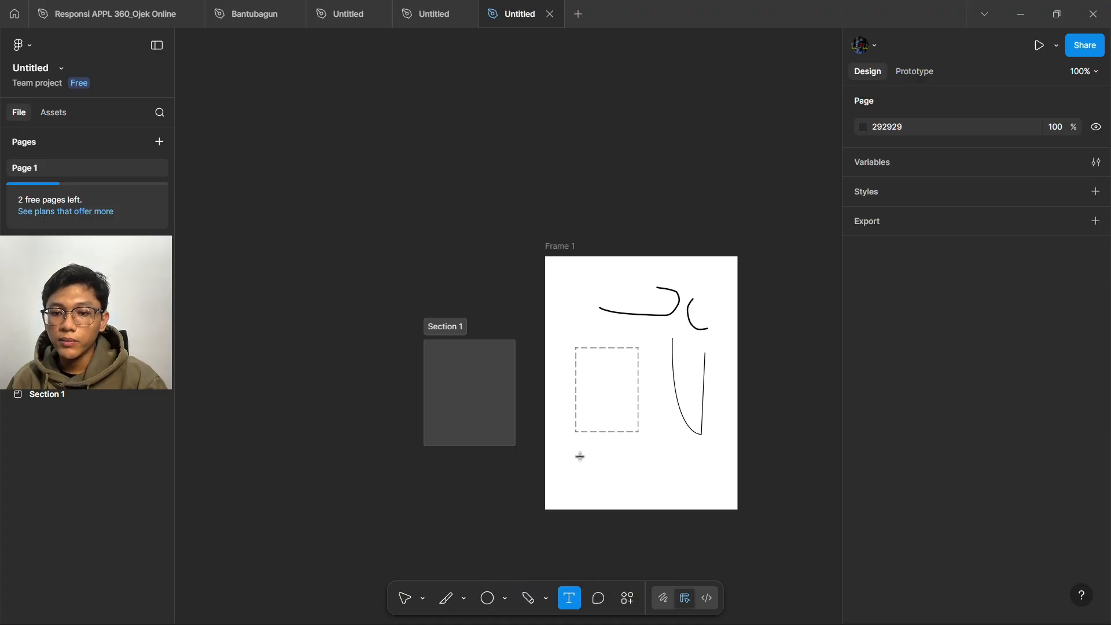
left_click_drag(572, 453, 665, 483)
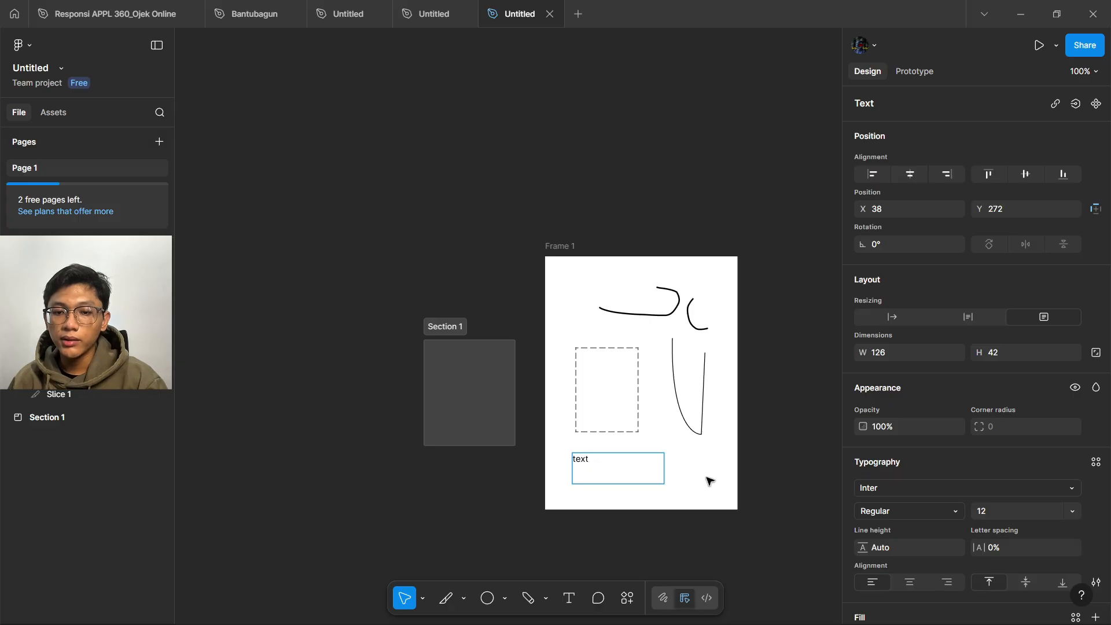
key("Escape")
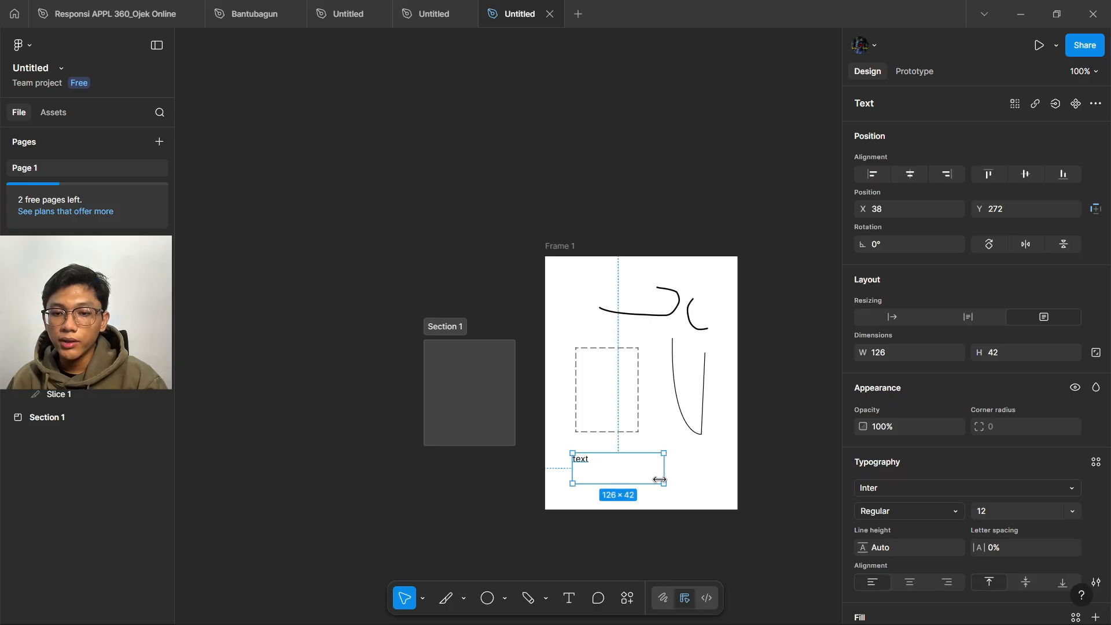
left_click_drag(647, 477, 578, 459)
- Scale the label up 3.06x to about 116×52
left_click(423, 598)
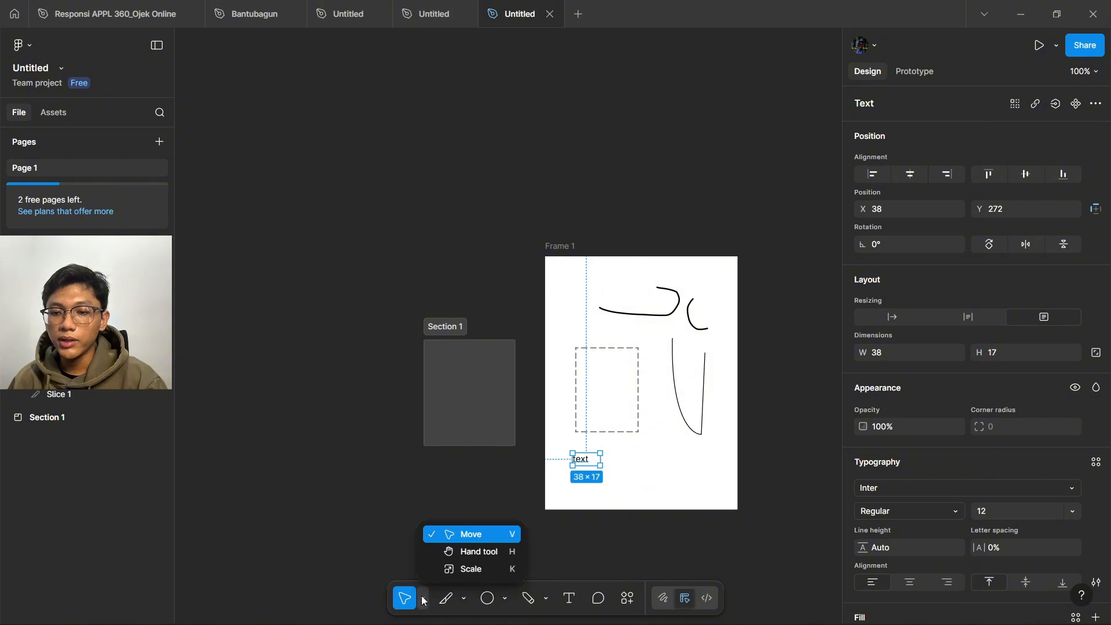
left_click(449, 570)
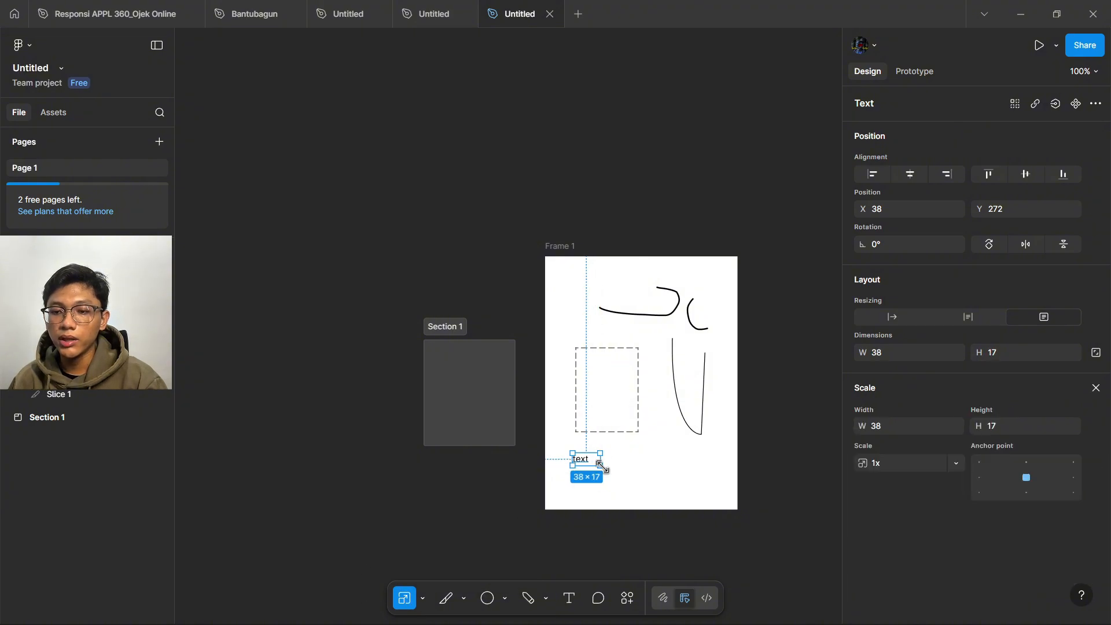
left_click_drag(600, 466, 637, 490)
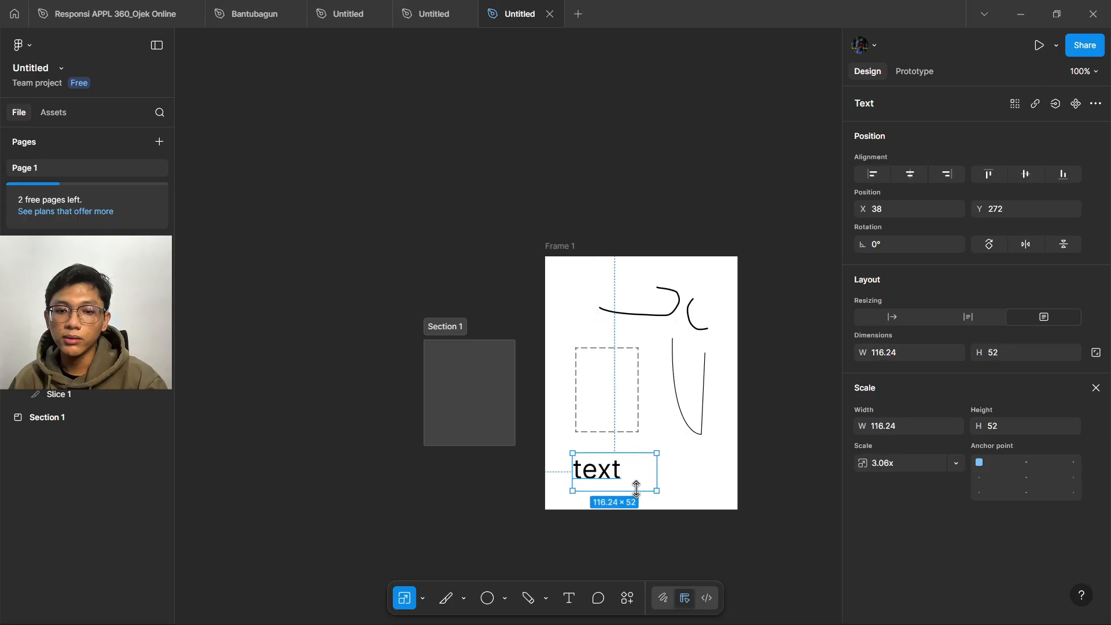
- Post a comment 'done' with a grin emoji beside the text label
left_click(598, 597)
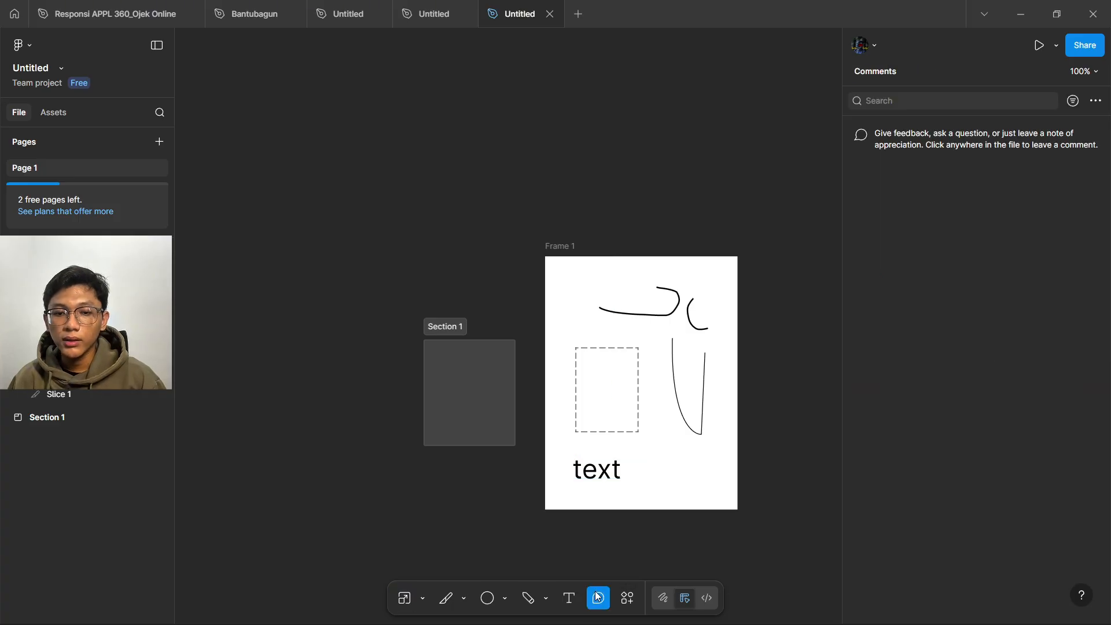
left_click(620, 469)
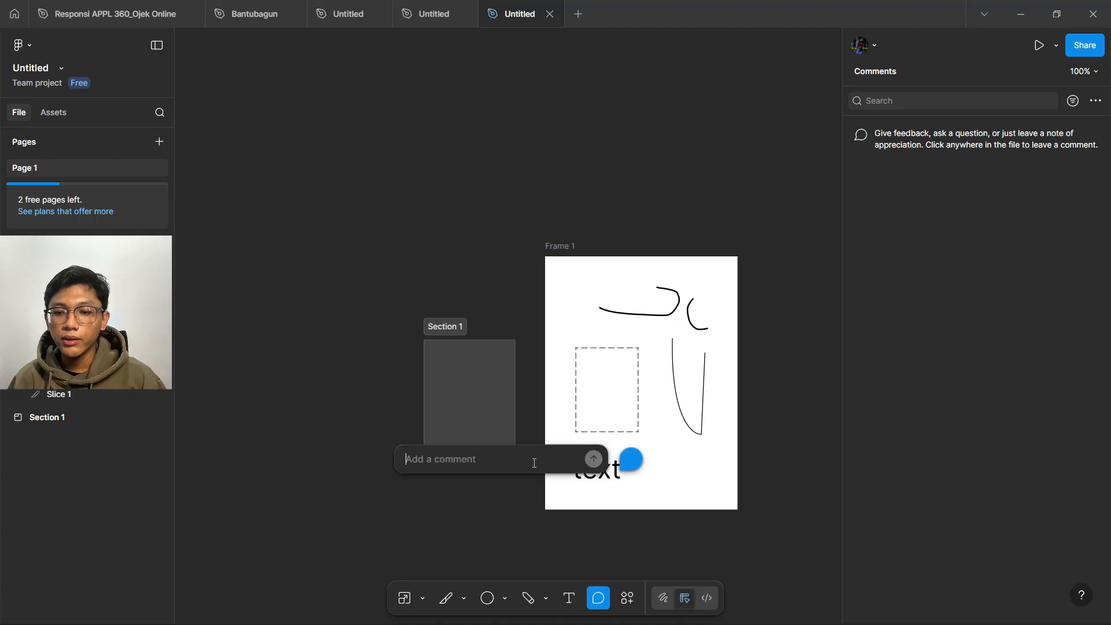
type("done")
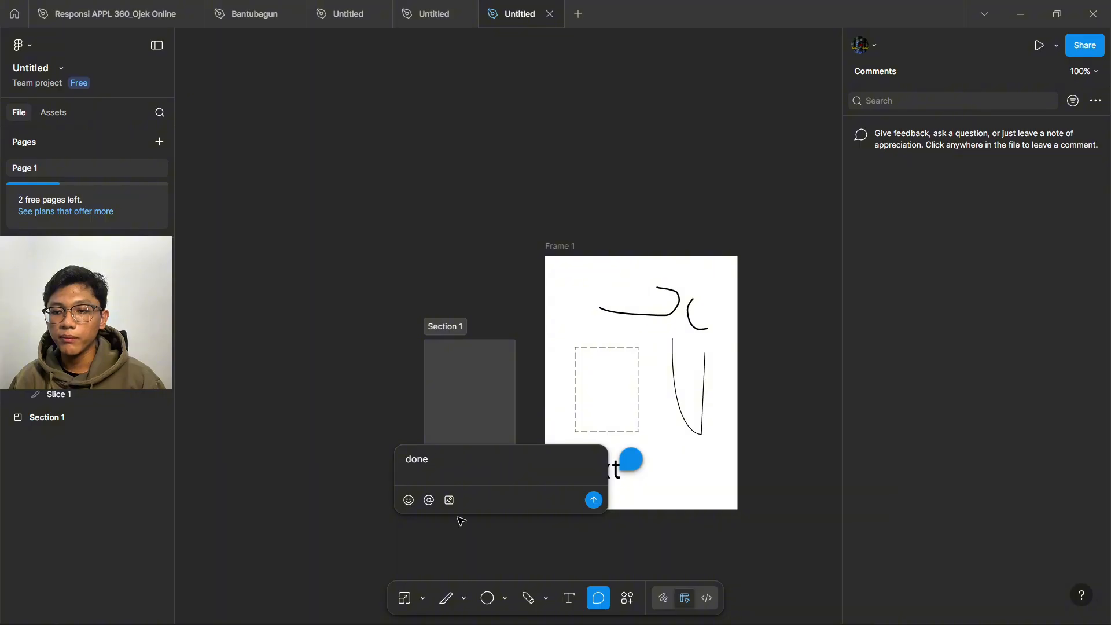
left_click(409, 500)
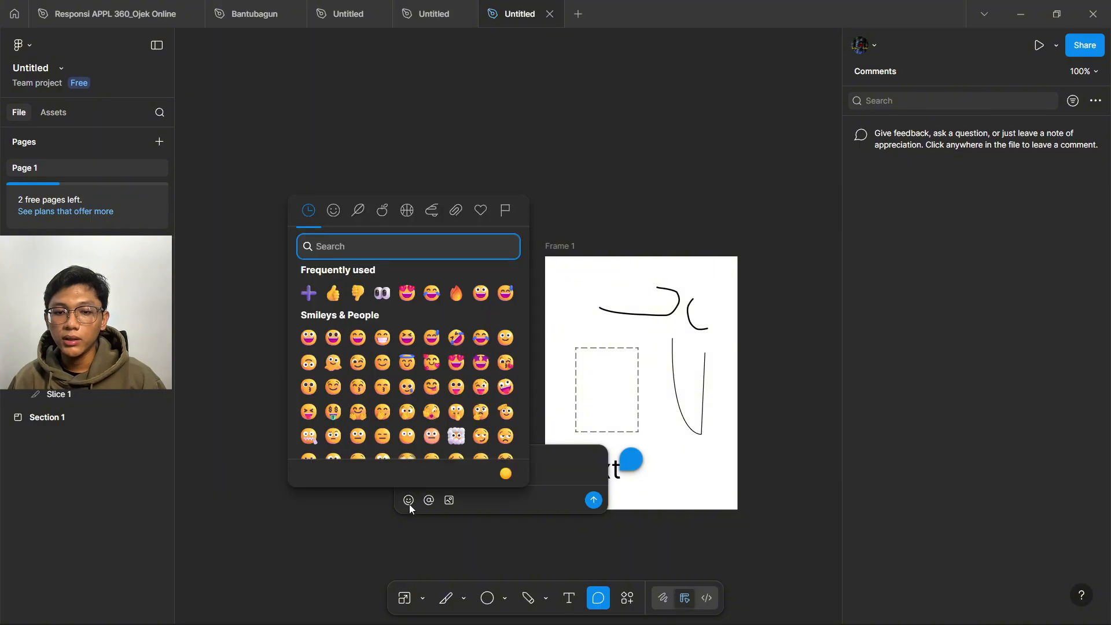
left_click(382, 337)
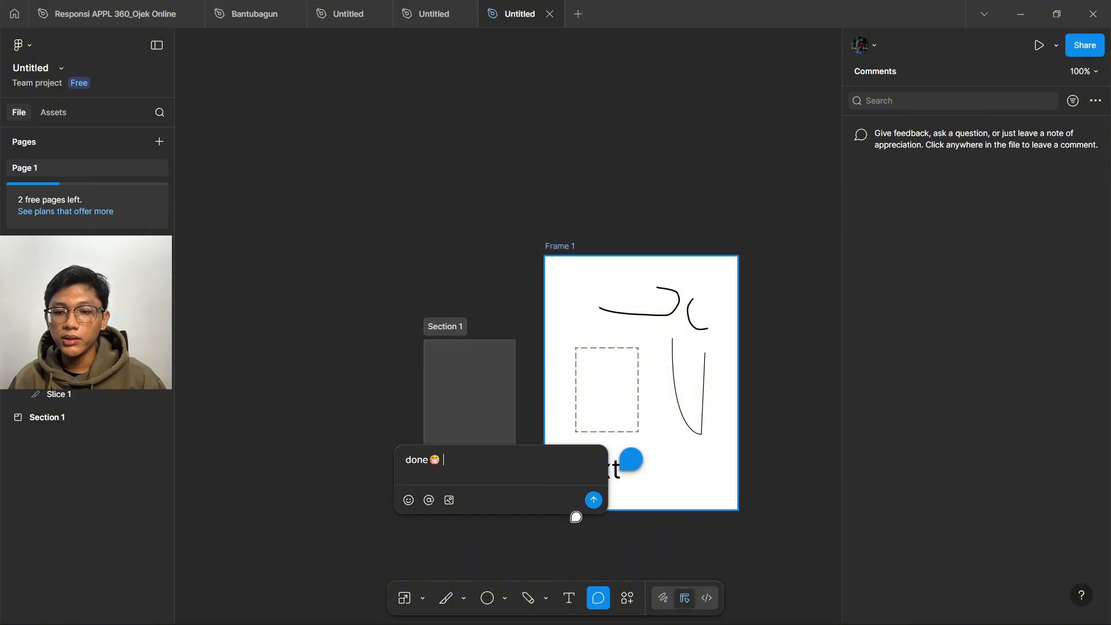
left_click(593, 500)
mouse_move(632, 468)
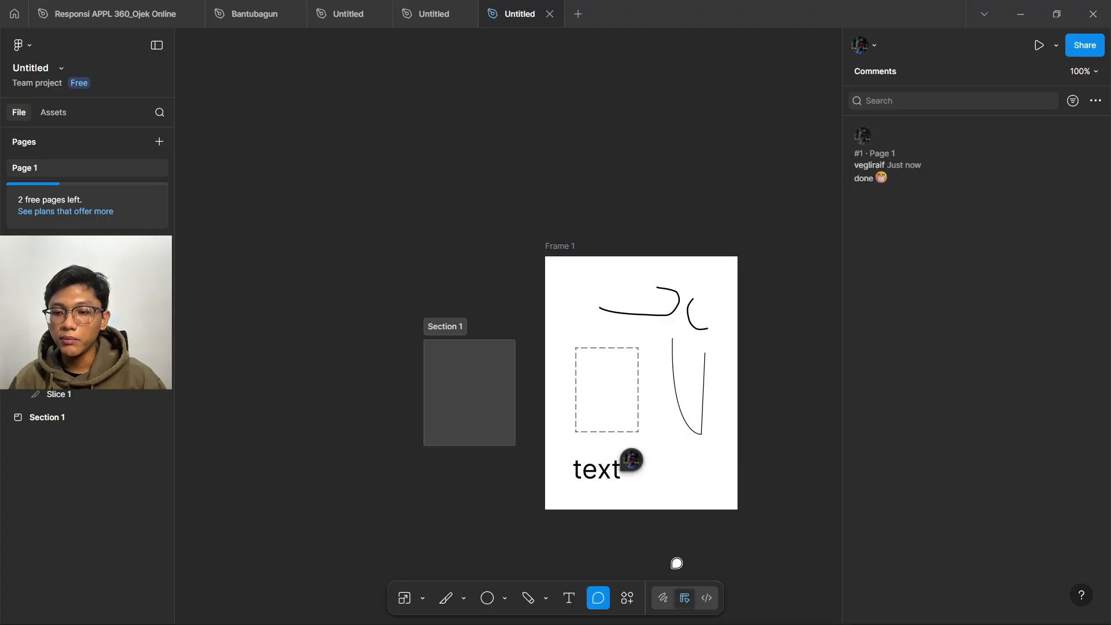
- Open the quick actions list, browse its suggestions, and deselect the text label
left_click(635, 603)
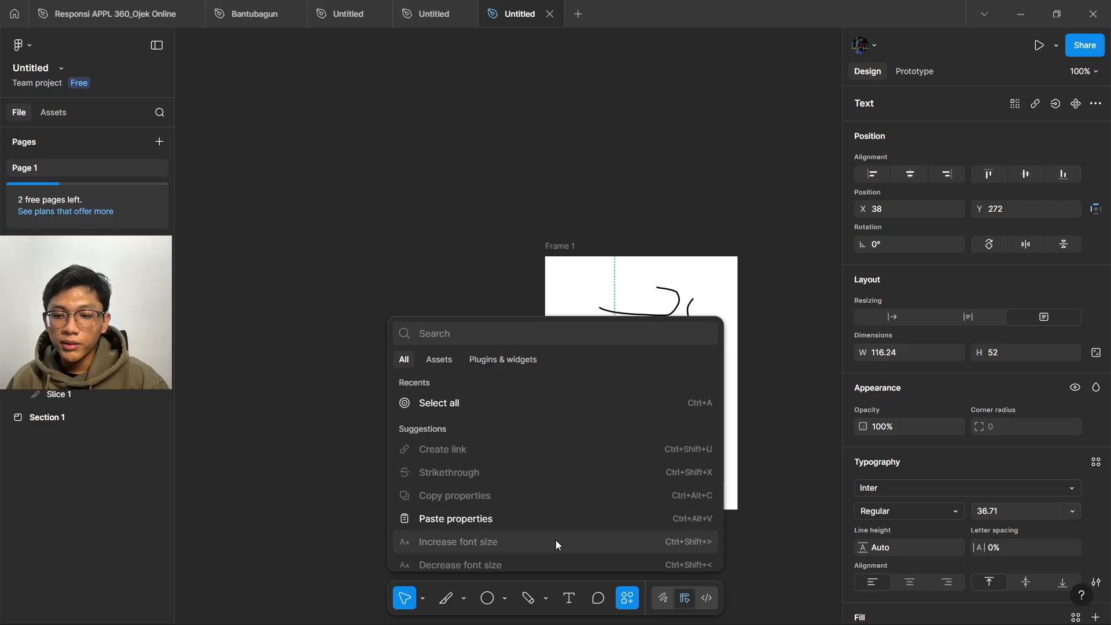
scroll(556, 538, "down", 1)
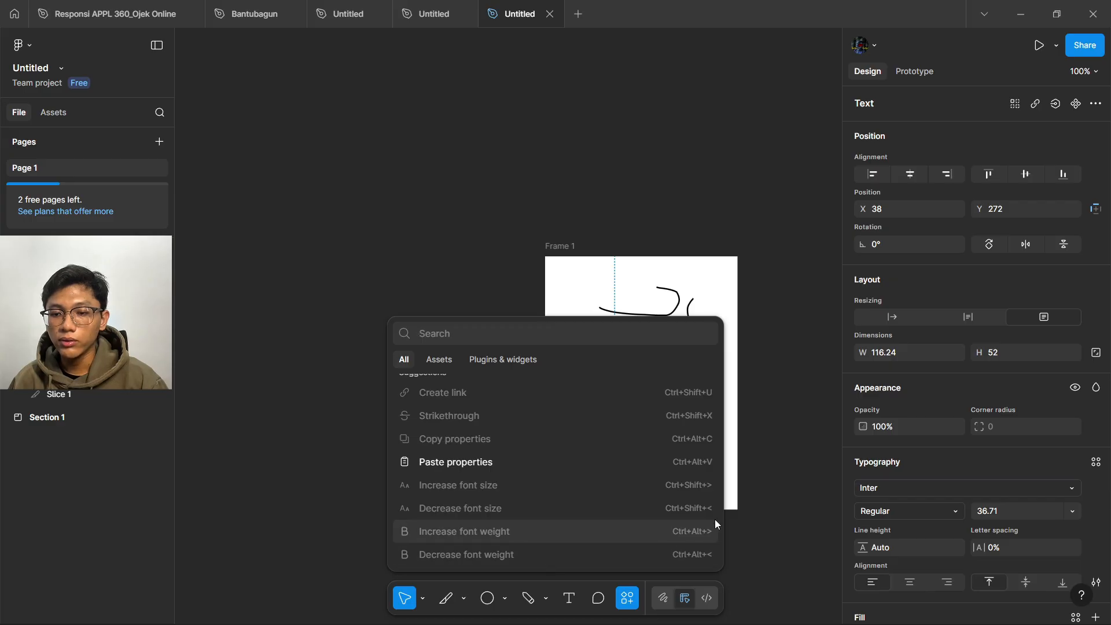
left_click(759, 550)
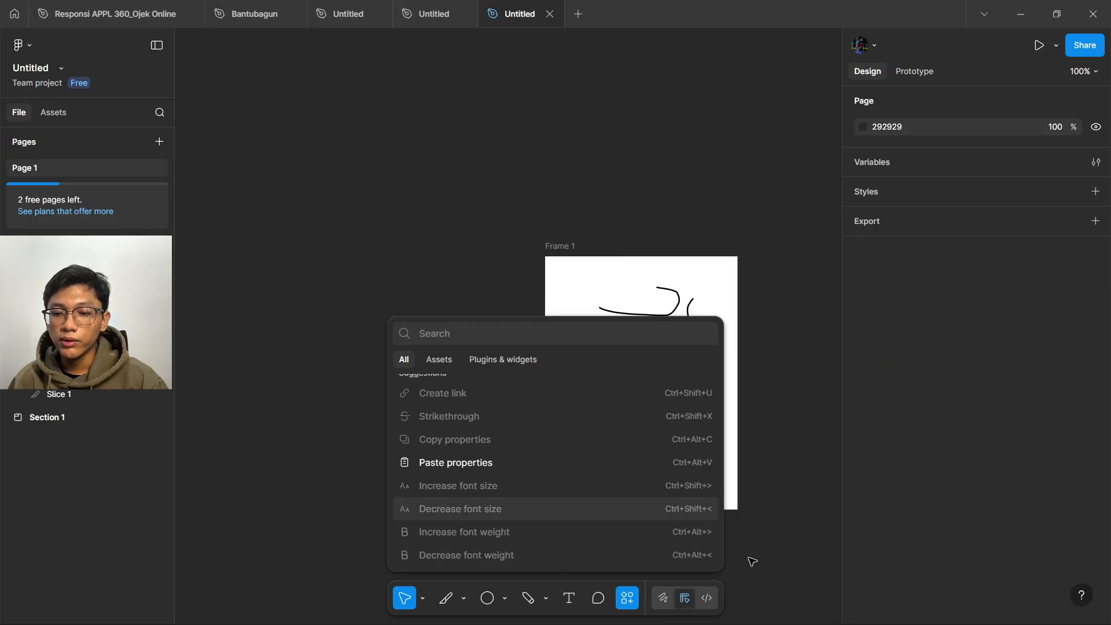
- In Draw mode, draw a curved pen path ending beside the text label
left_click(665, 599)
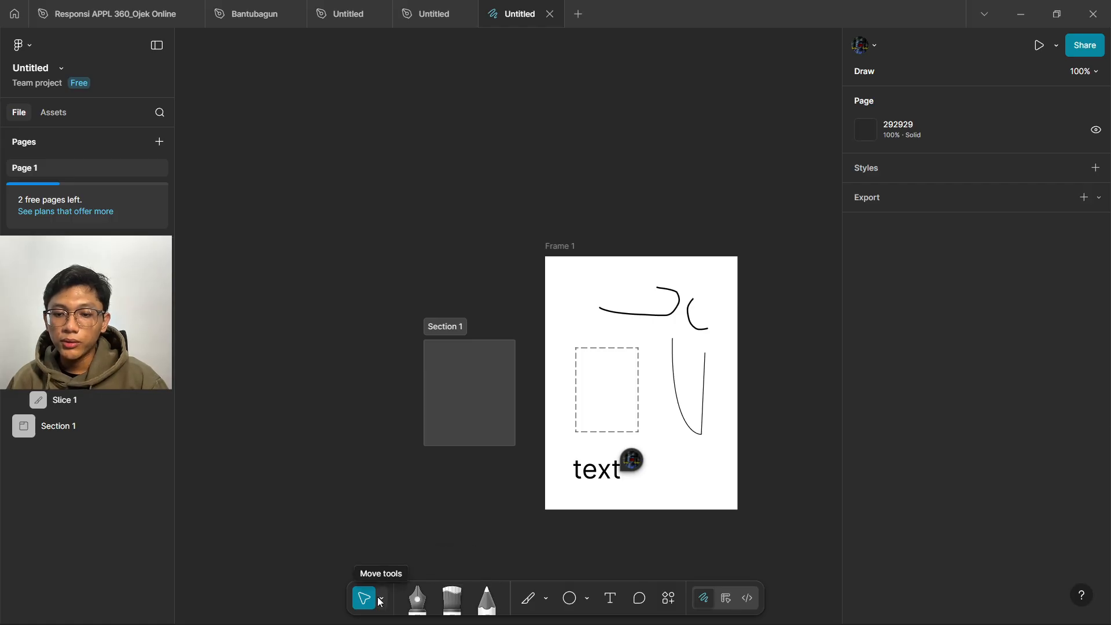
left_click(418, 599)
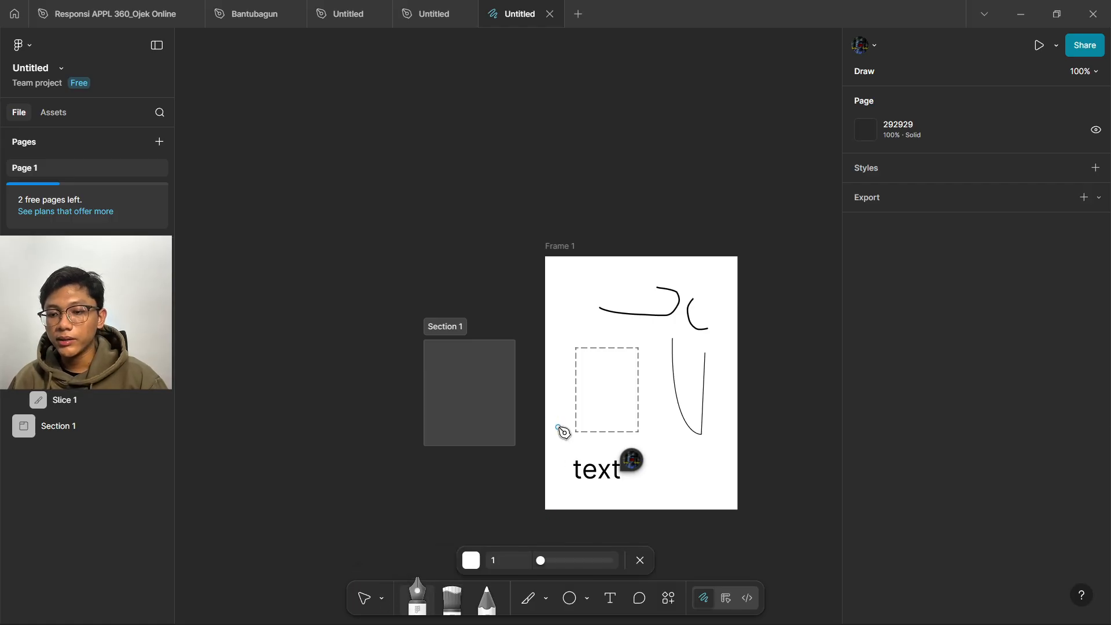
left_click_drag(560, 389, 558, 456)
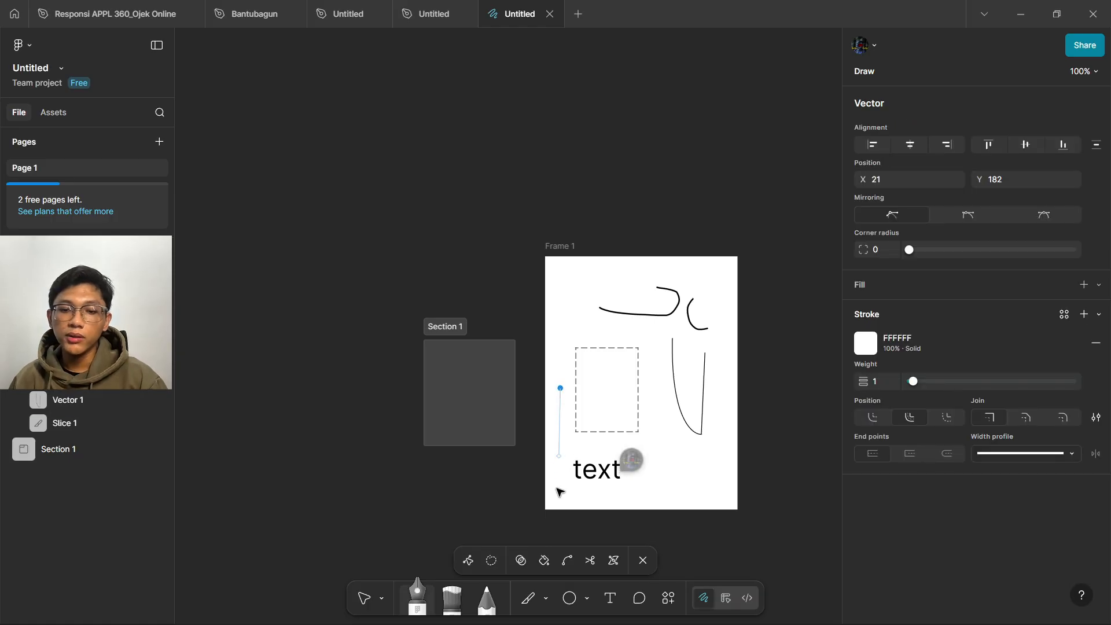
left_click(652, 441)
- Sketch a rough-style pencil X in Frame 1's lower right, then return to Design mode
left_click(487, 598)
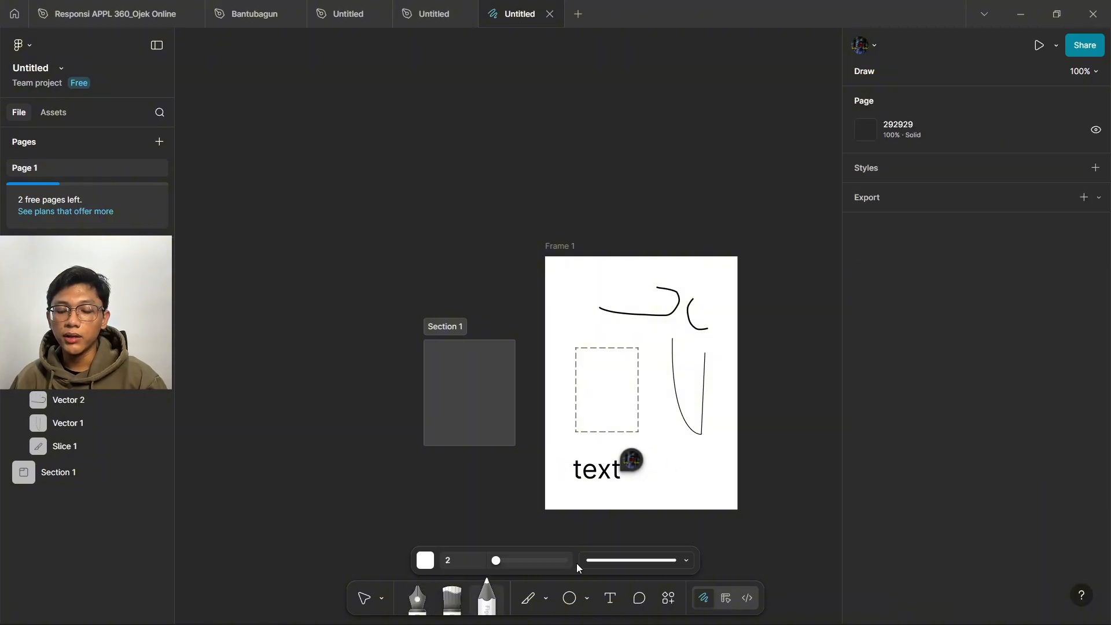
left_click(596, 559)
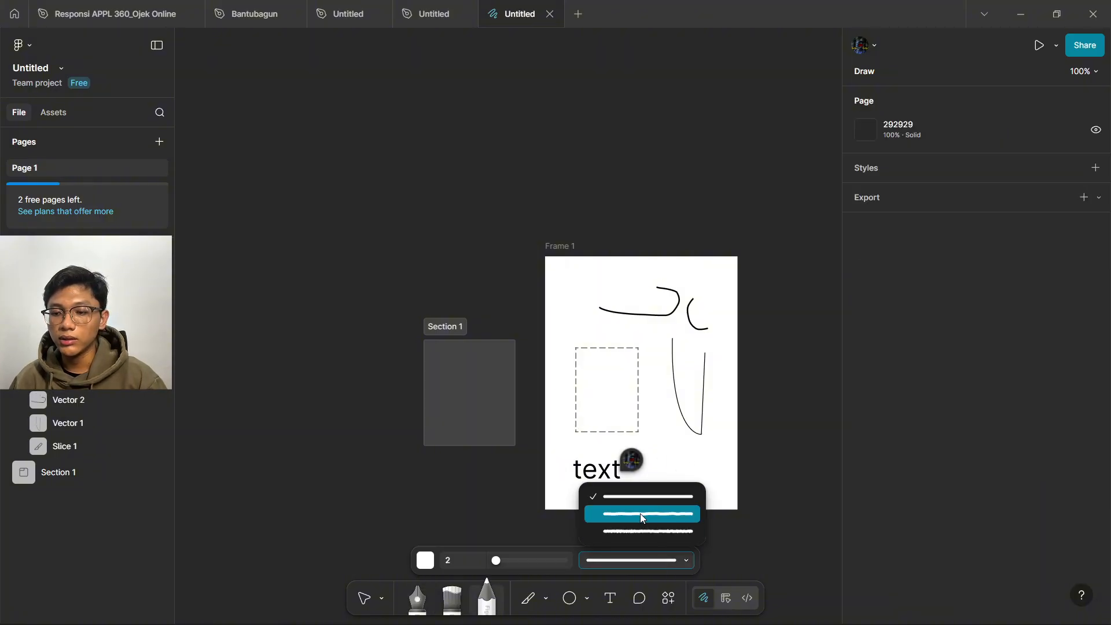
left_click(640, 512)
mouse_move(630, 463)
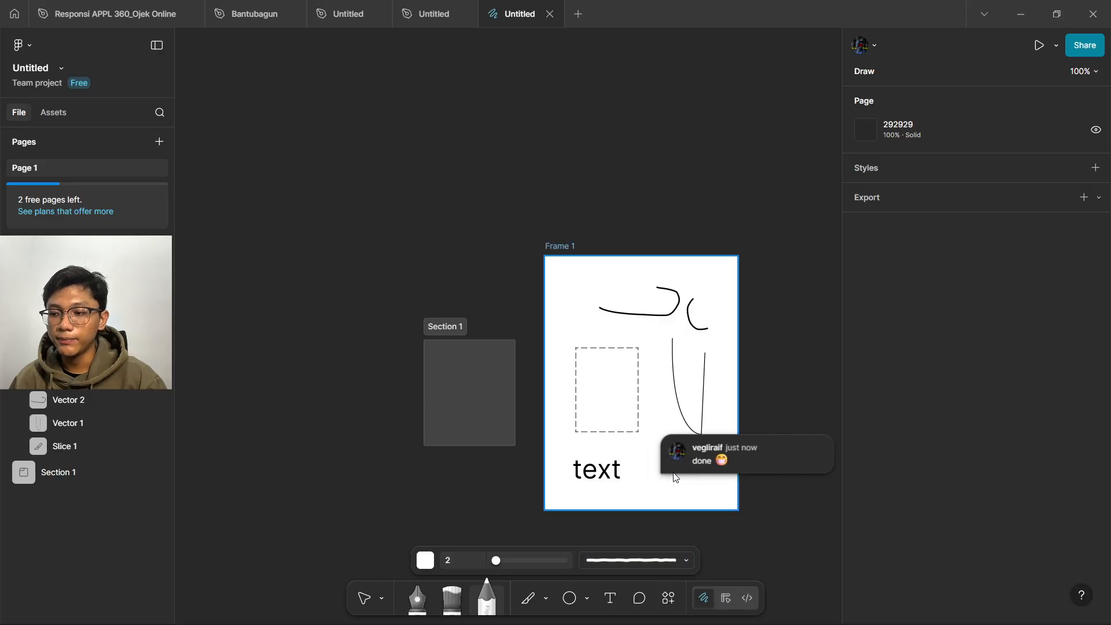
left_click(706, 602)
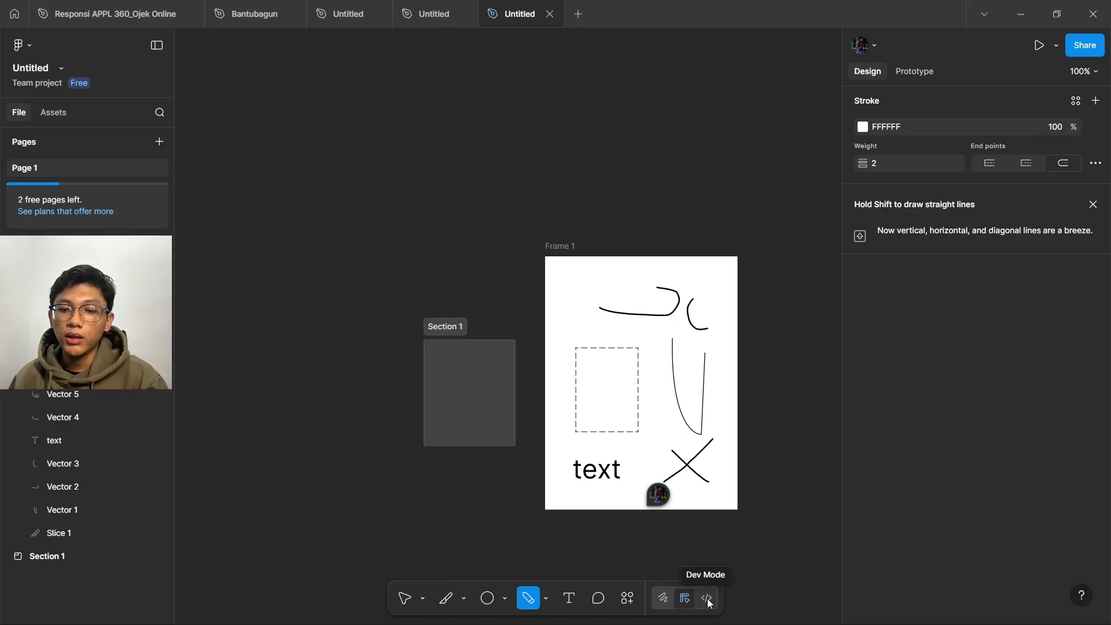
key("shift+d")
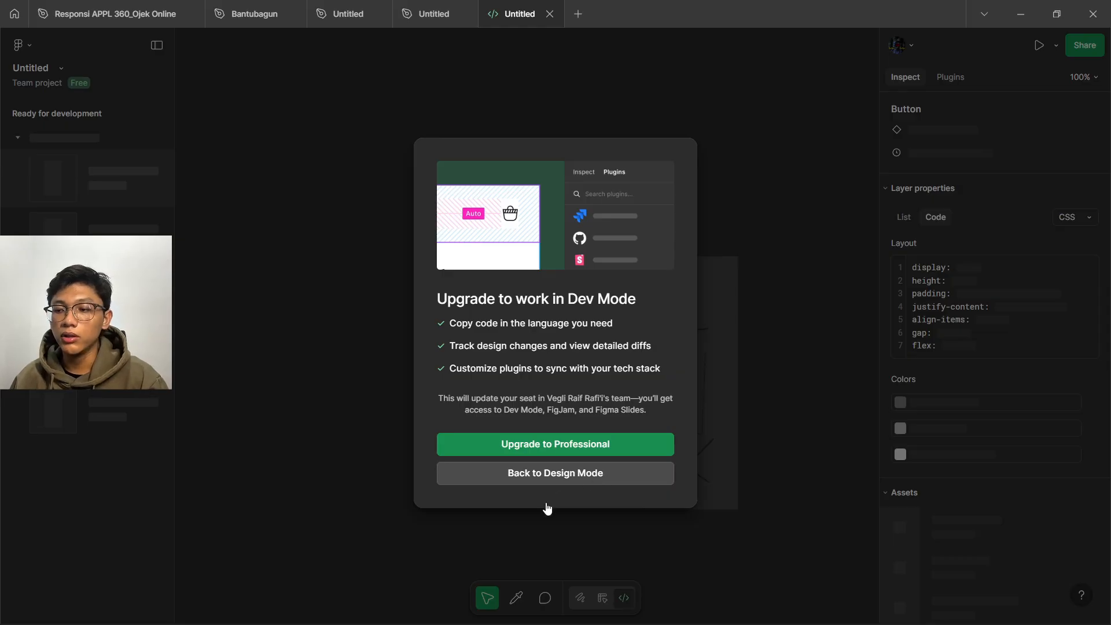
left_click(599, 482)
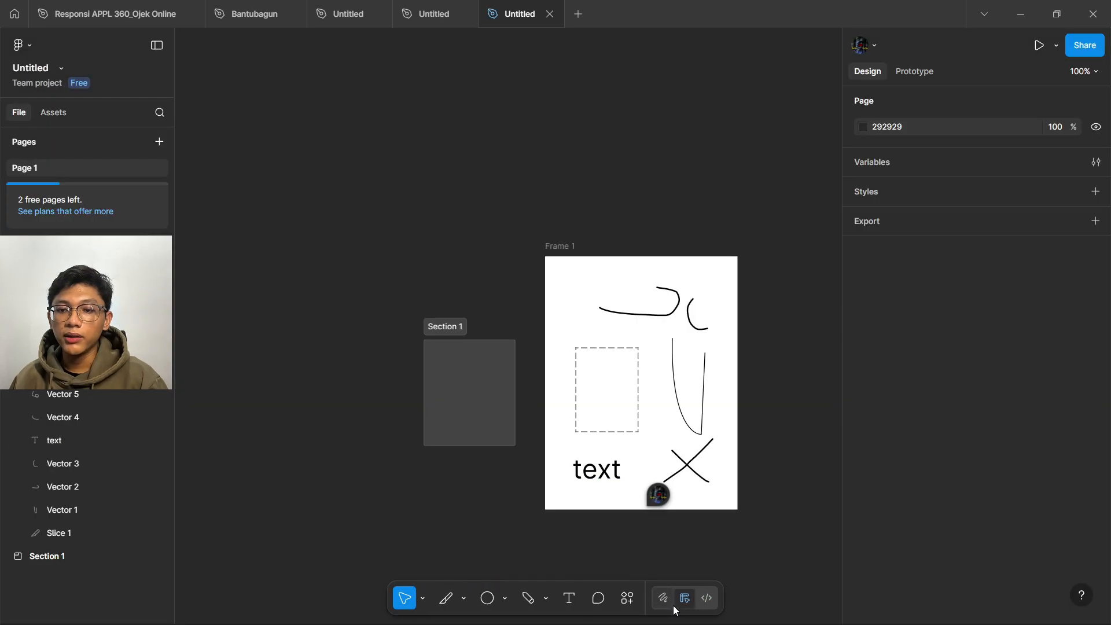
- Delete the old frame and section and draw a new 327×569 Frame 1
left_click_drag(769, 551, 359, 200)
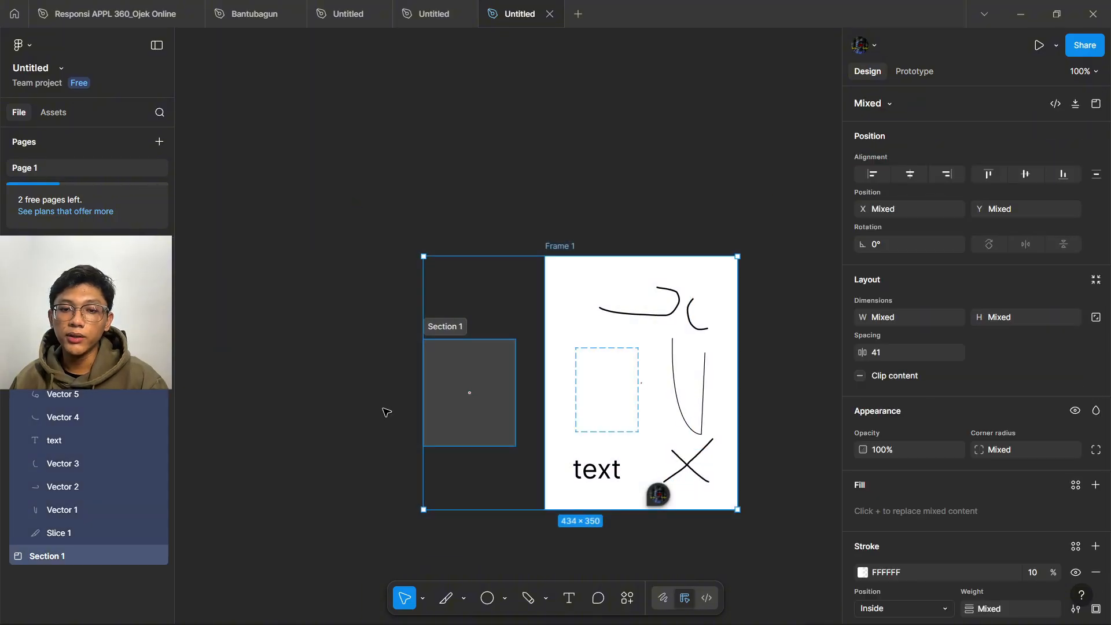
key("Delete")
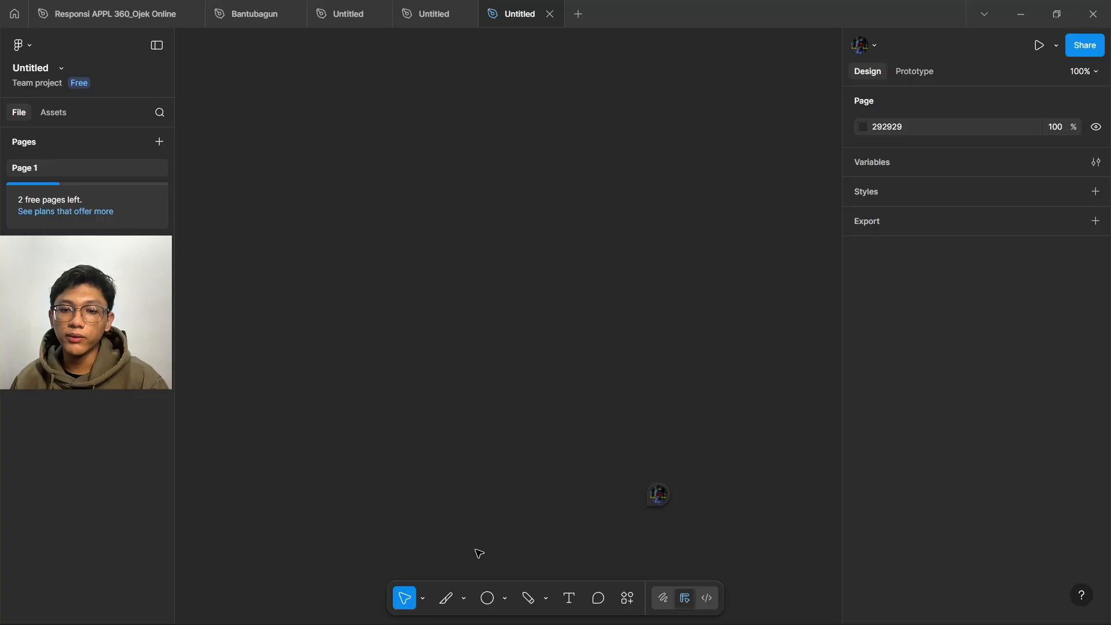
left_click(465, 601)
left_click(494, 537)
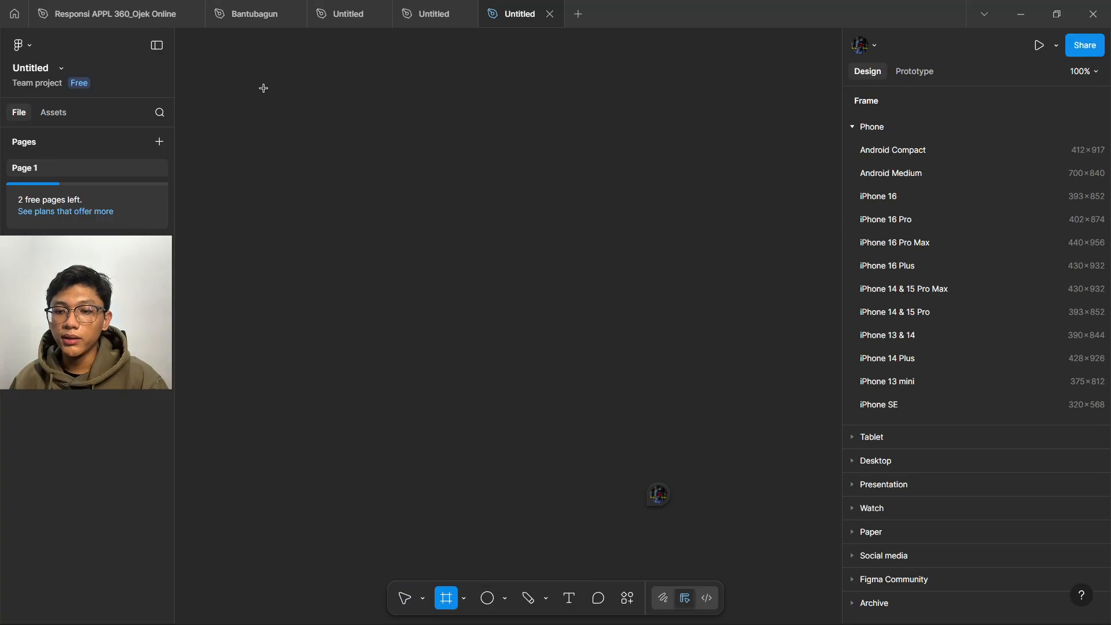
left_click_drag(267, 93, 503, 504)
- Delete the 'done' comment thread
left_click(454, 108)
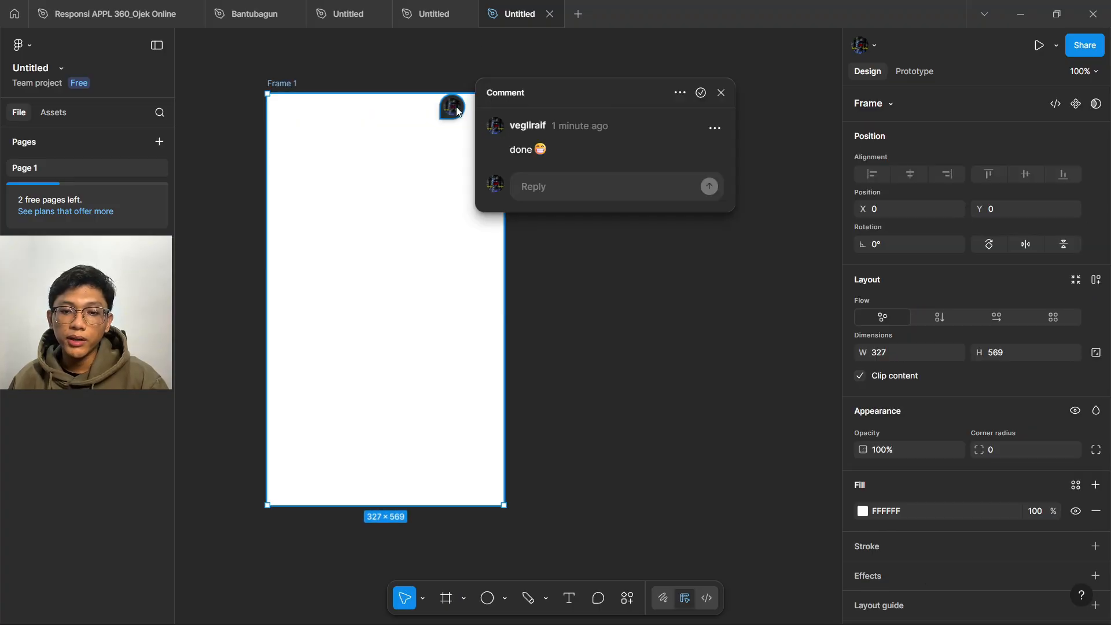
left_click(681, 92)
left_click(699, 151)
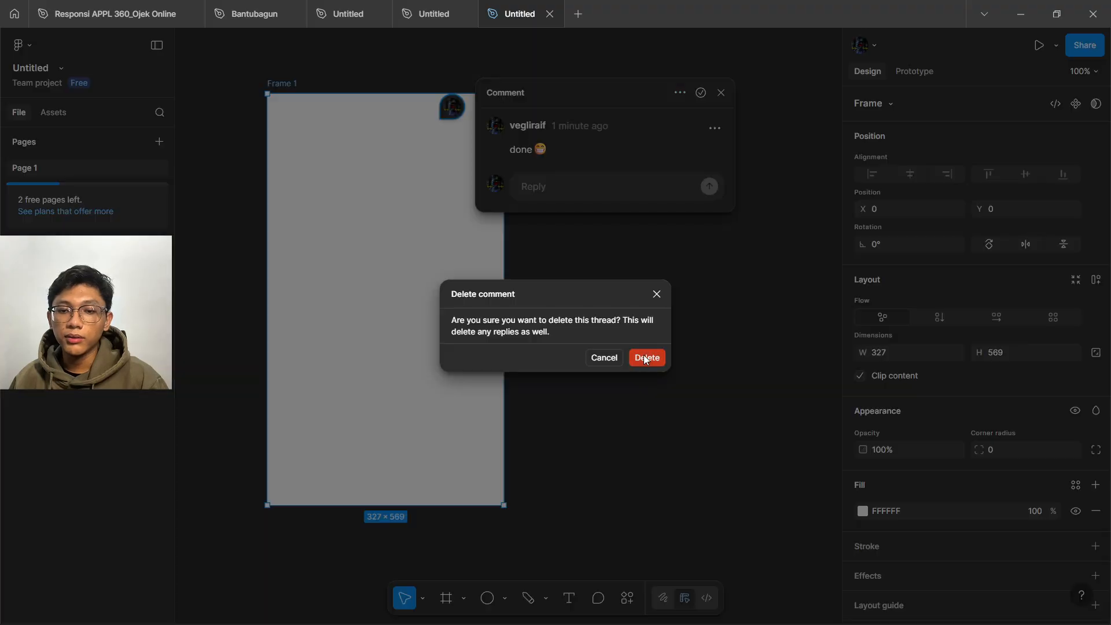
left_click(646, 358)
left_click(509, 288)
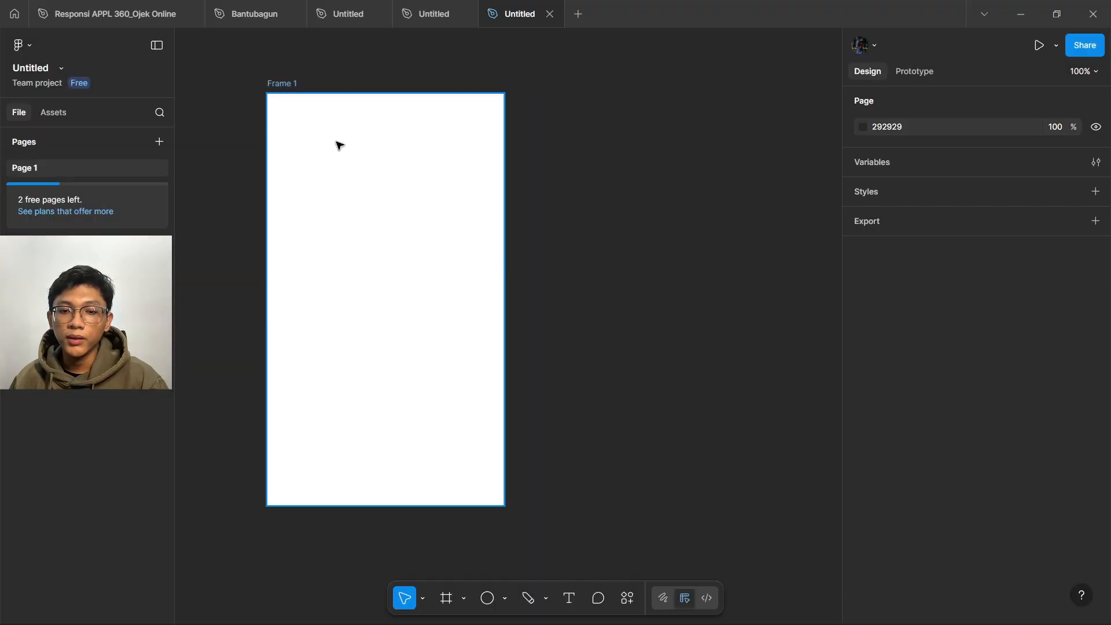
- Draw a small circle at Frame 1's top-left
scroll(283, 107, "up", 5)
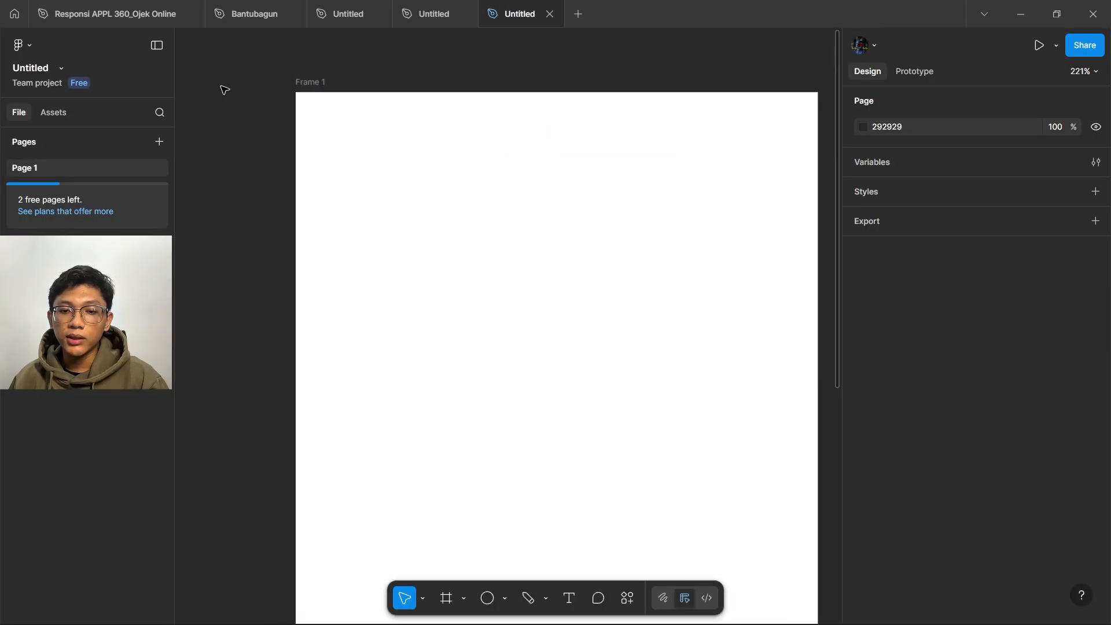
scroll(225, 90, "down", 2)
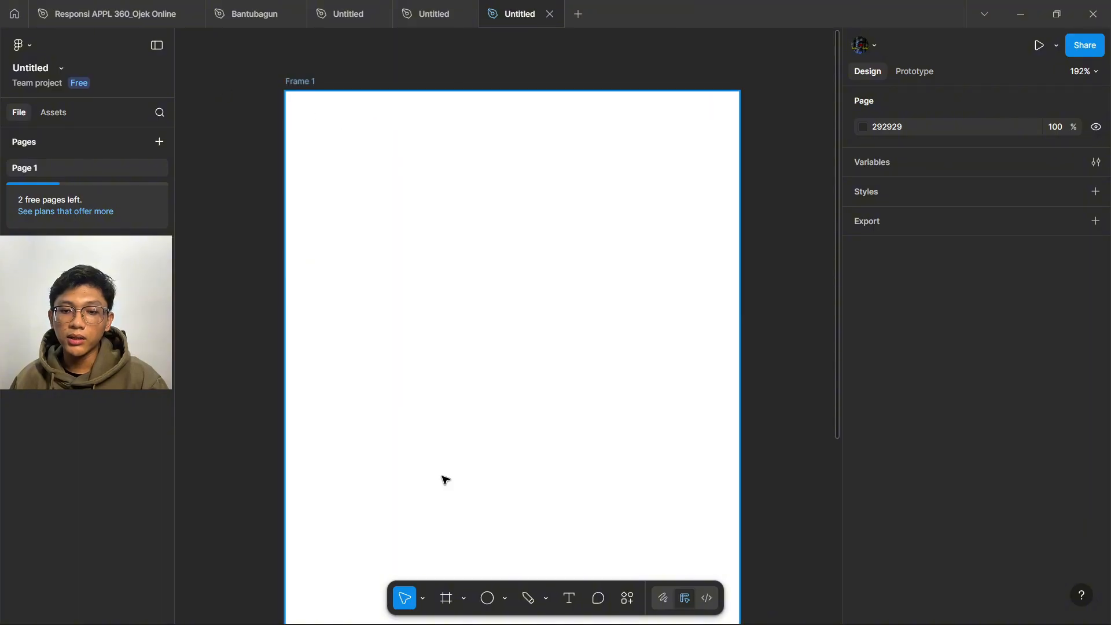
left_click(488, 598)
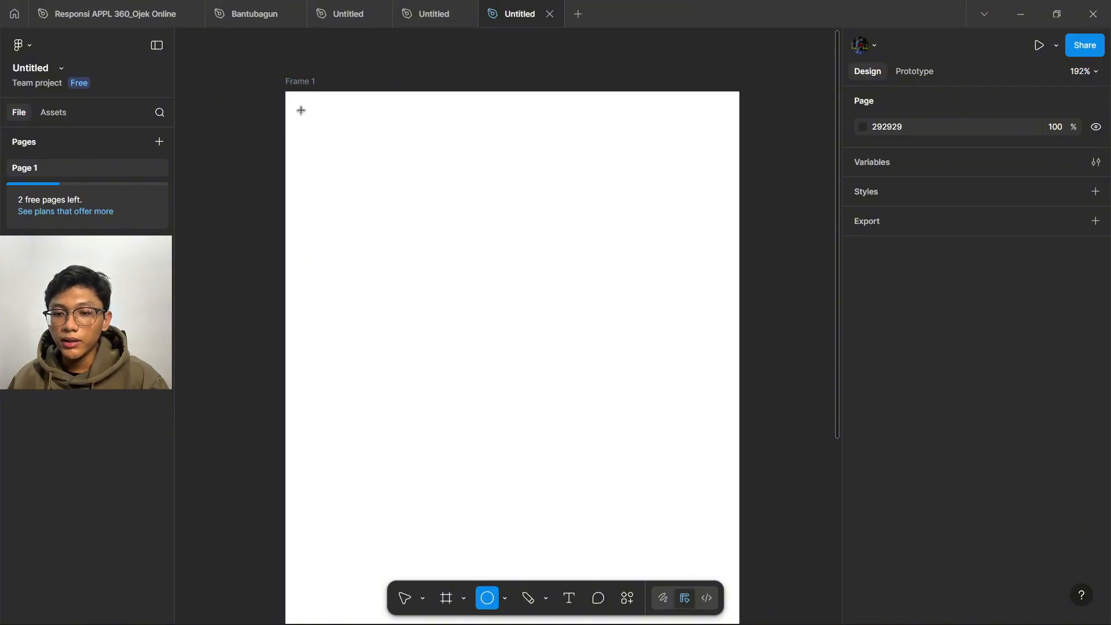
left_click_drag(301, 110, 363, 165)
left_click(282, 208)
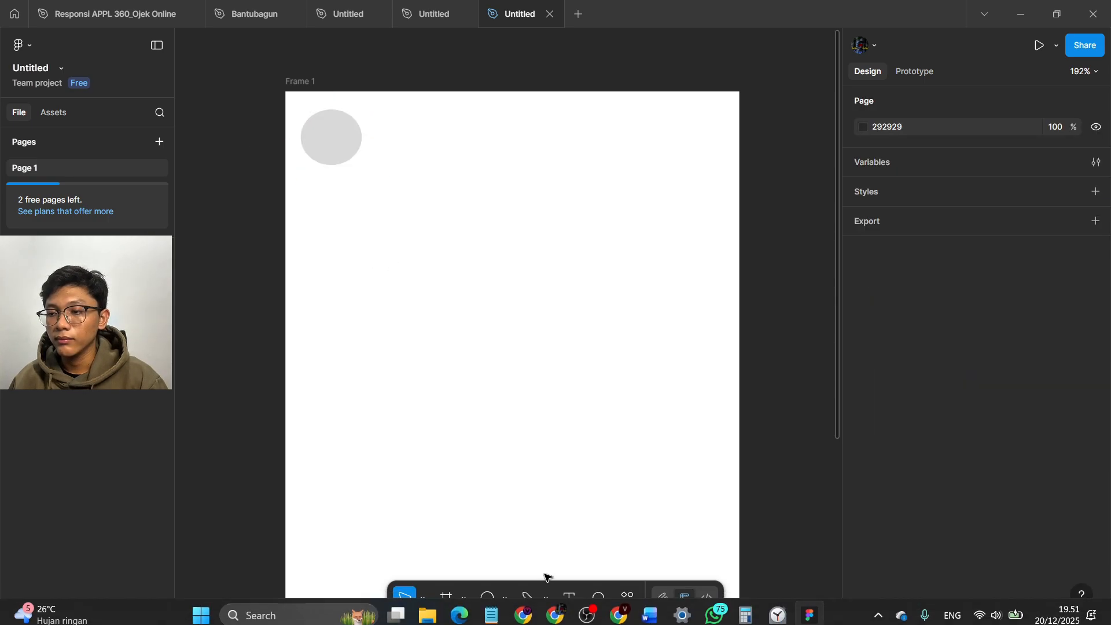
- Add a text box beside the circle containing a person's name on two lines
left_click(570, 598)
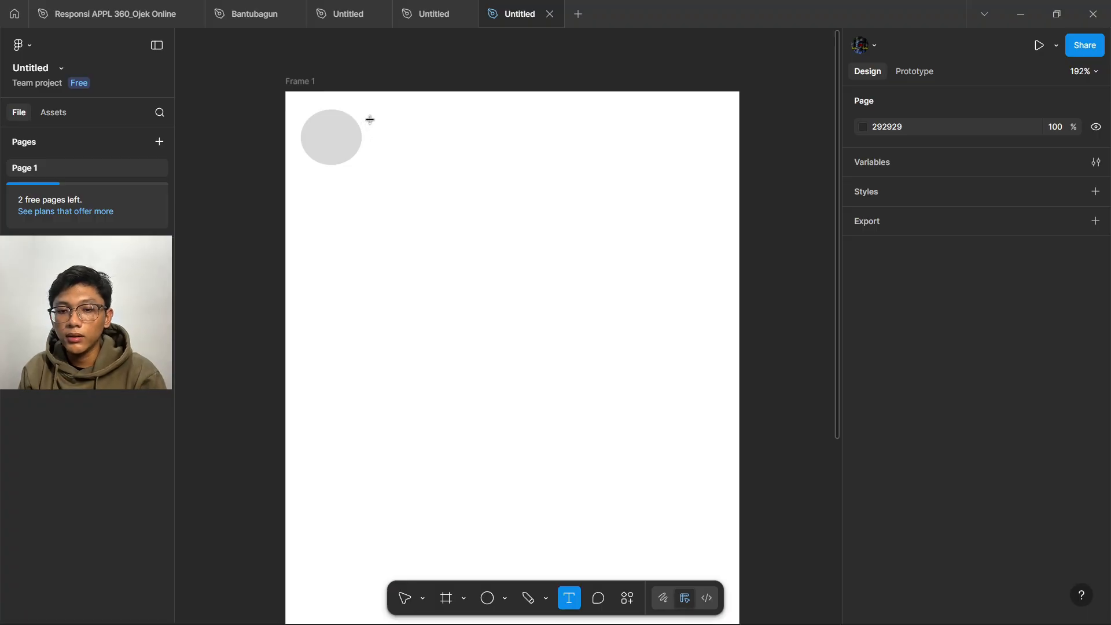
left_click_drag(371, 119, 494, 151)
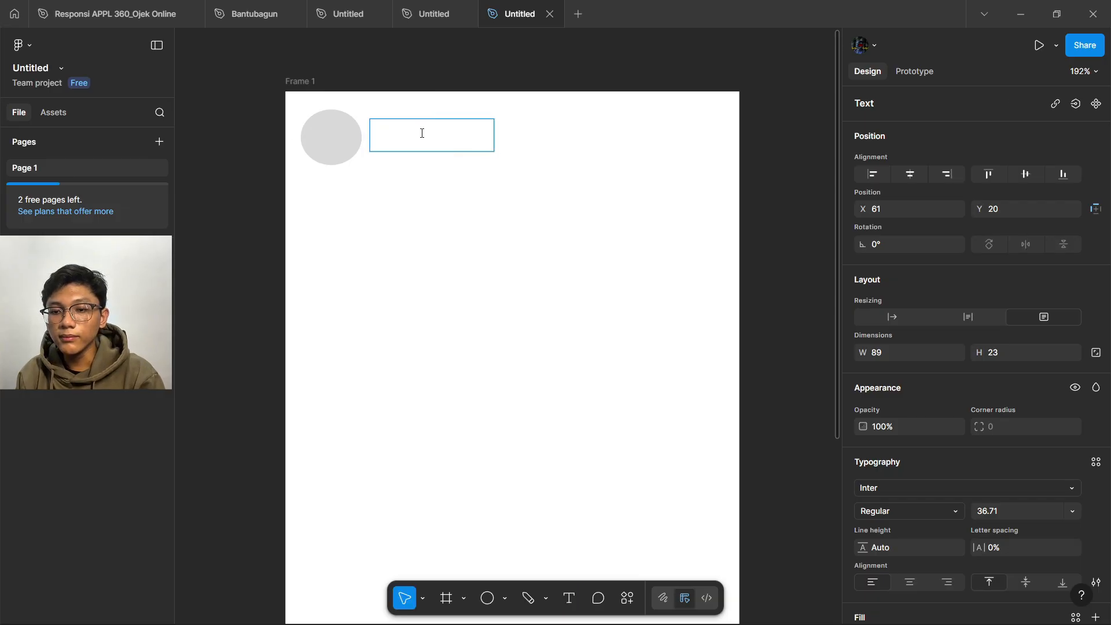
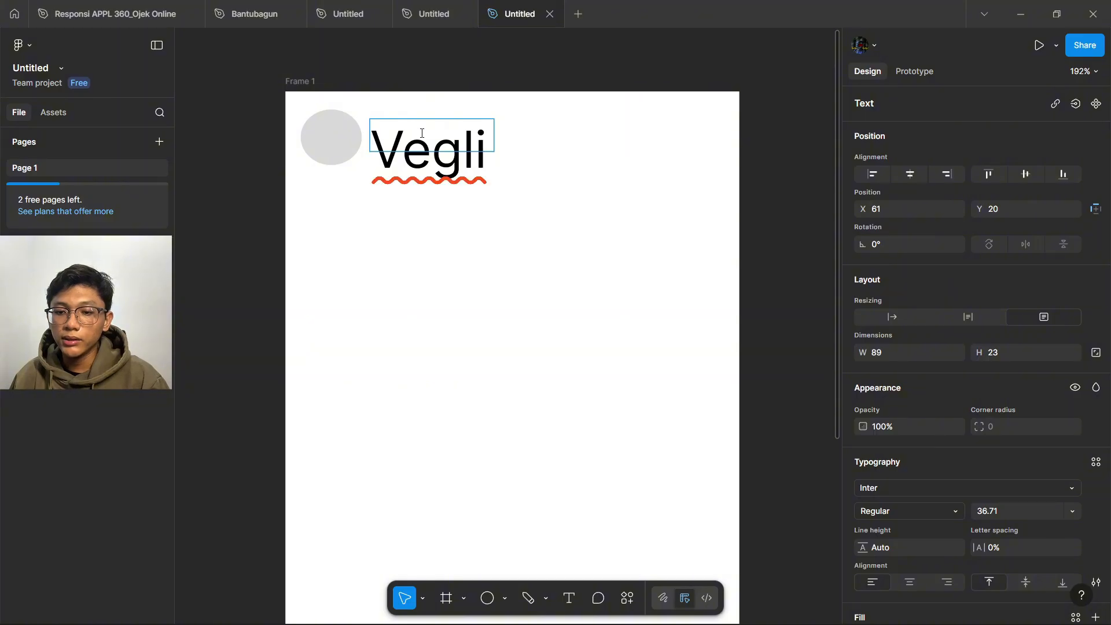
key("Return")
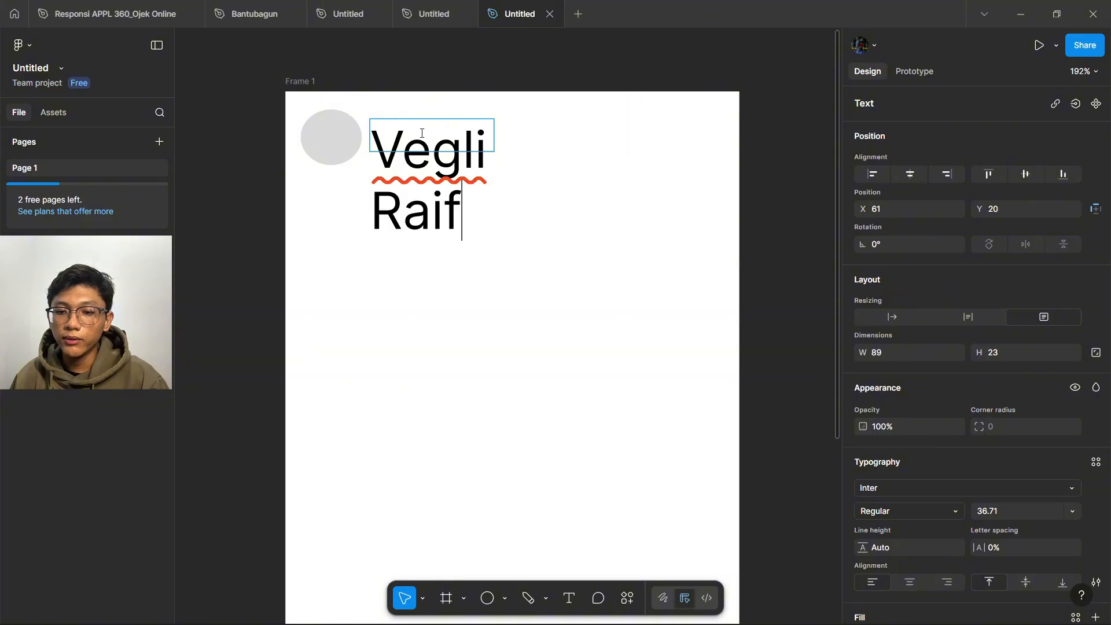
left_click(475, 139)
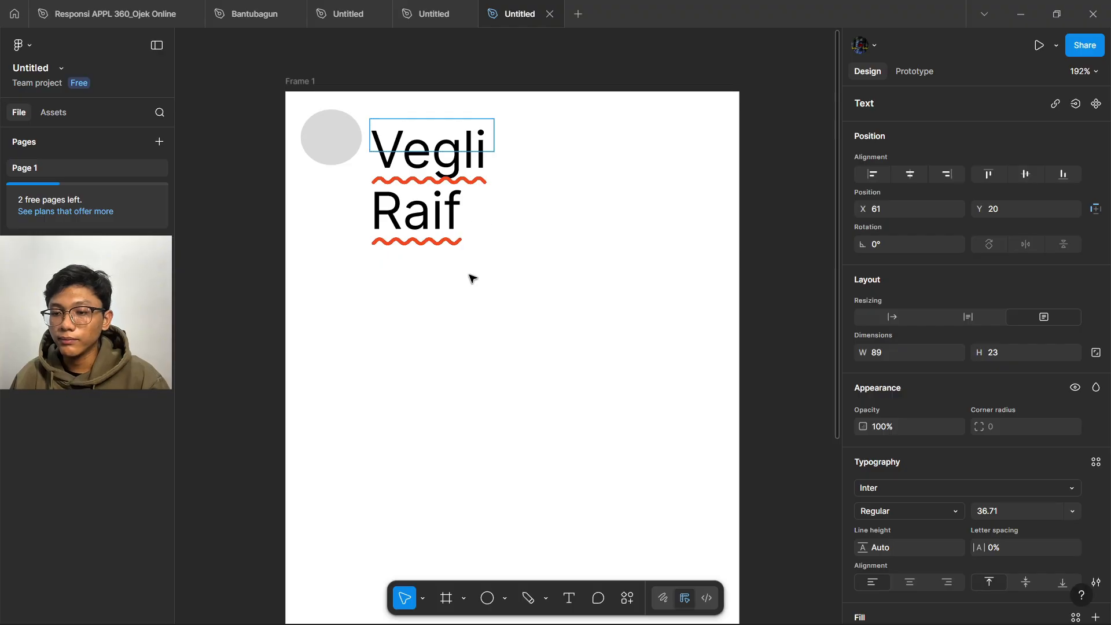
- Scale the name text down to 0.91x (font size 33.41), then return to Move
left_click(424, 599)
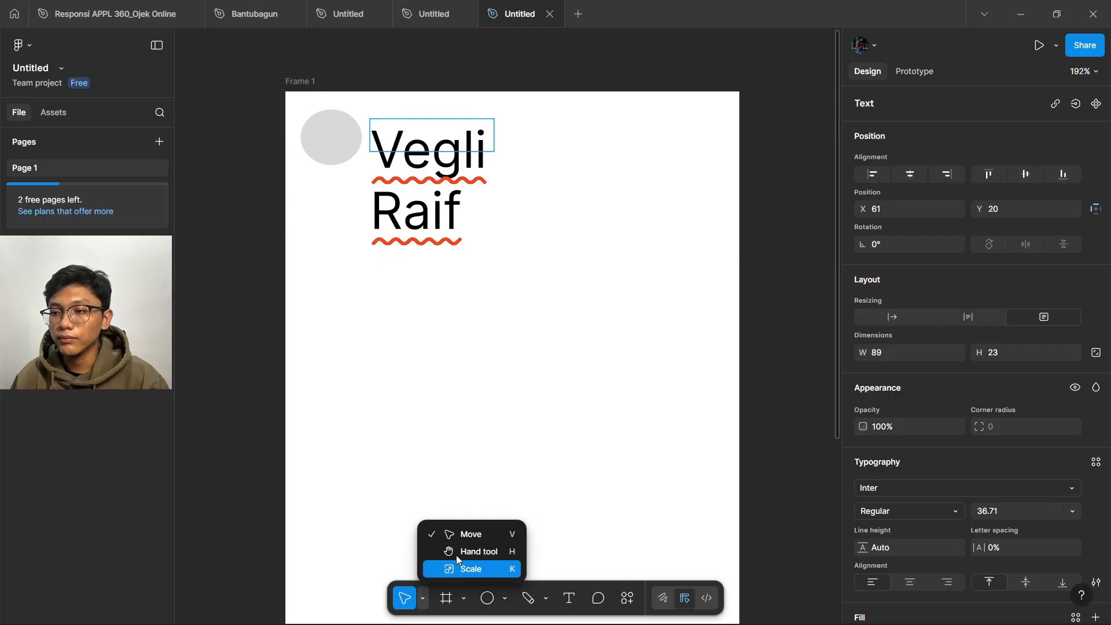
left_click(459, 565)
left_click_drag(496, 148, 486, 141)
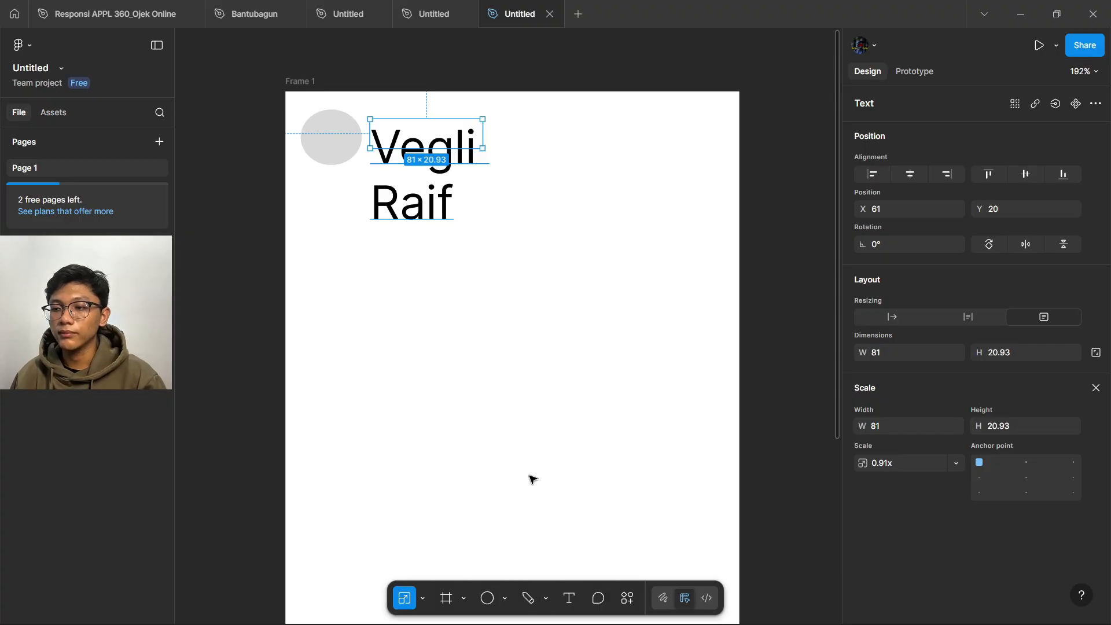
left_click(424, 598)
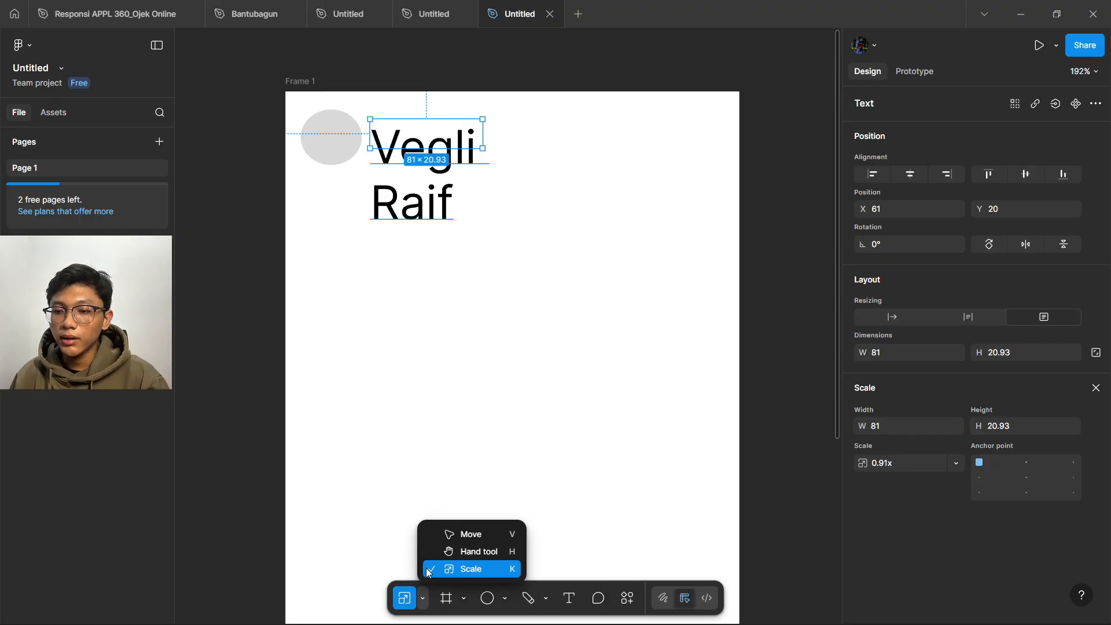
key("v")
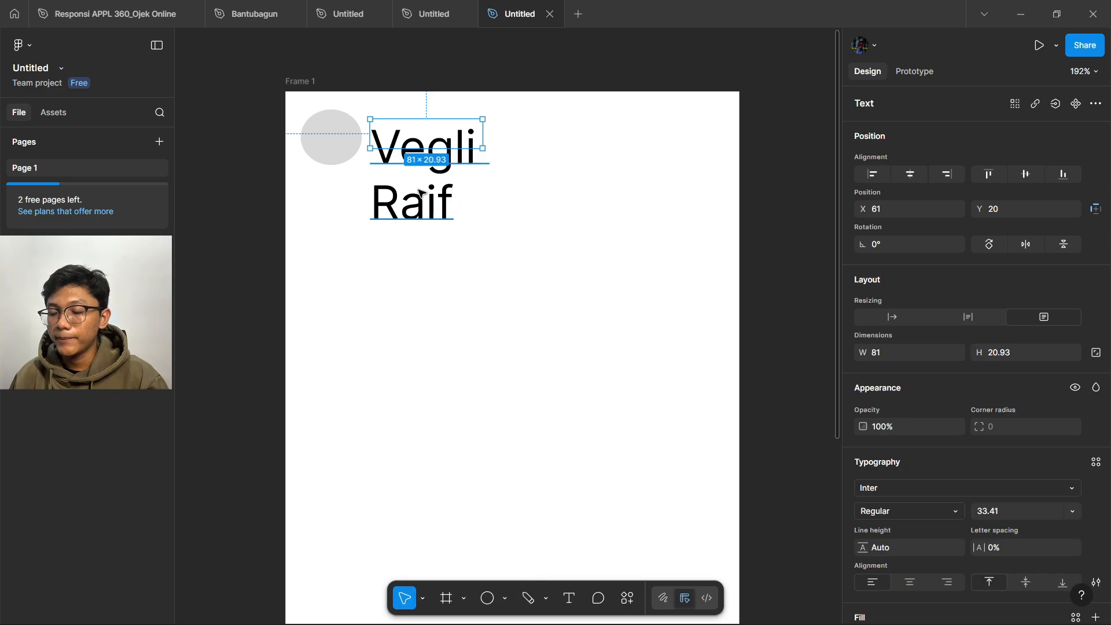
- Set the name text beside the circle to font size 10
double_click(470, 139)
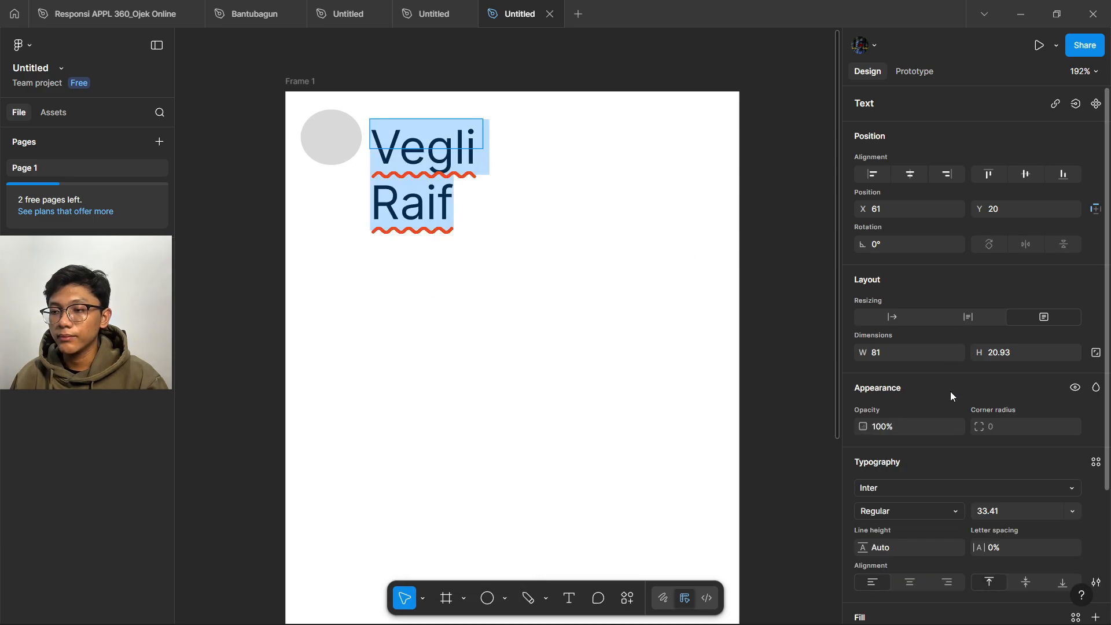
scroll(959, 377, "down", 3)
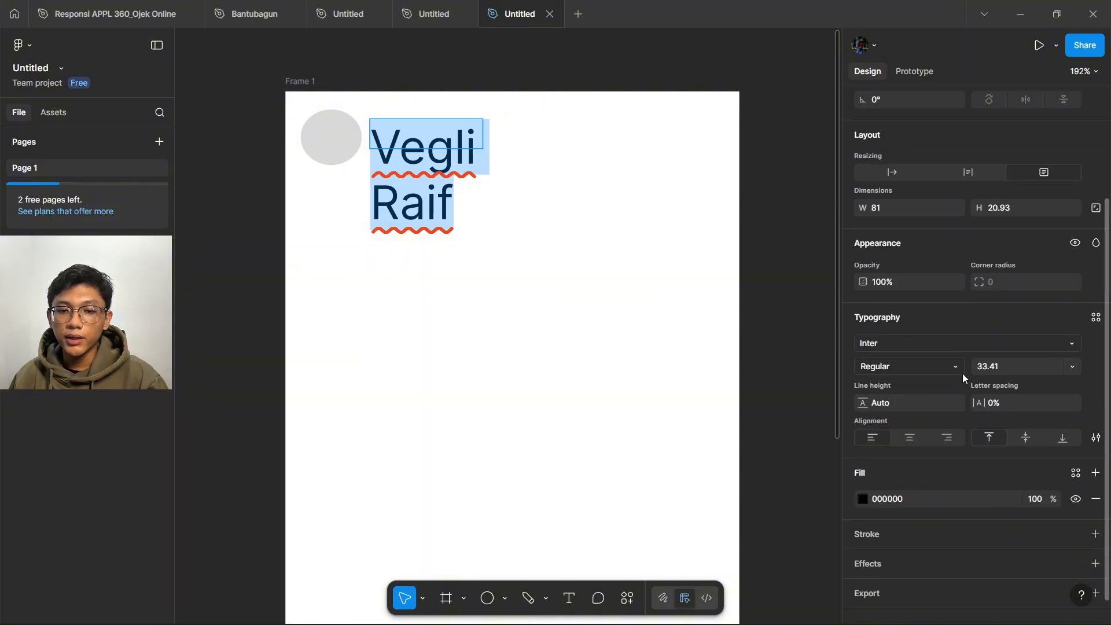
left_click(1074, 367)
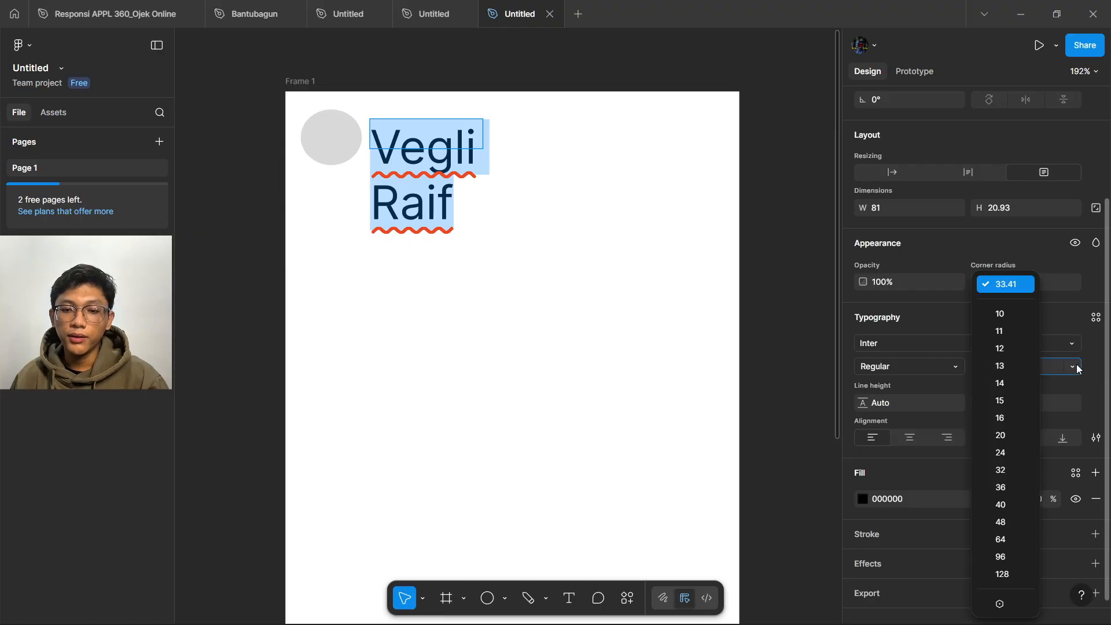
left_click(1009, 314)
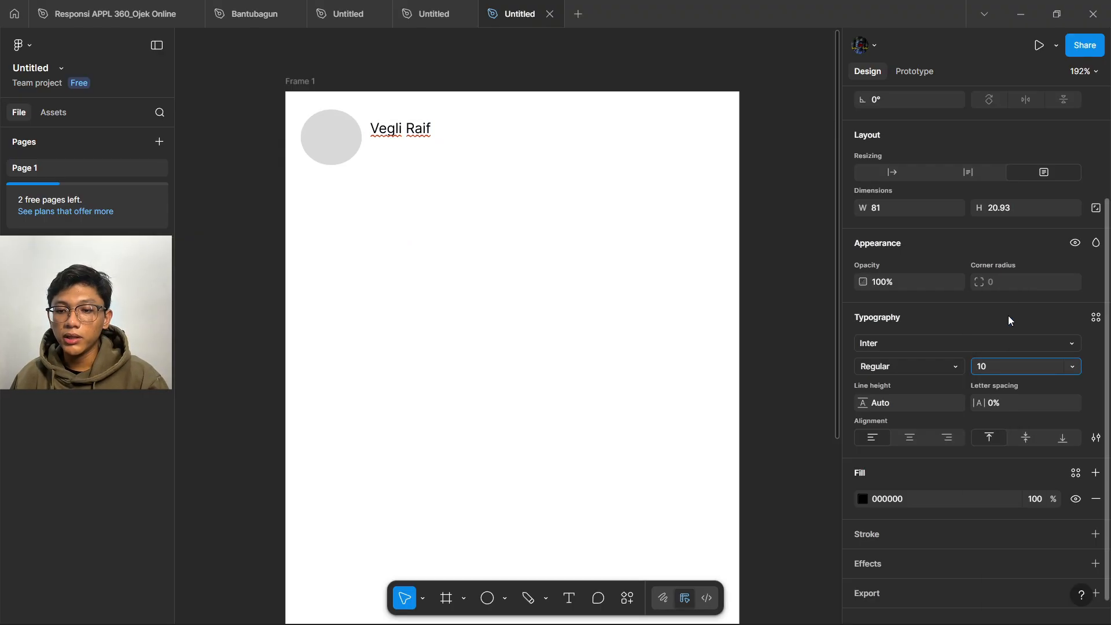
key("Return")
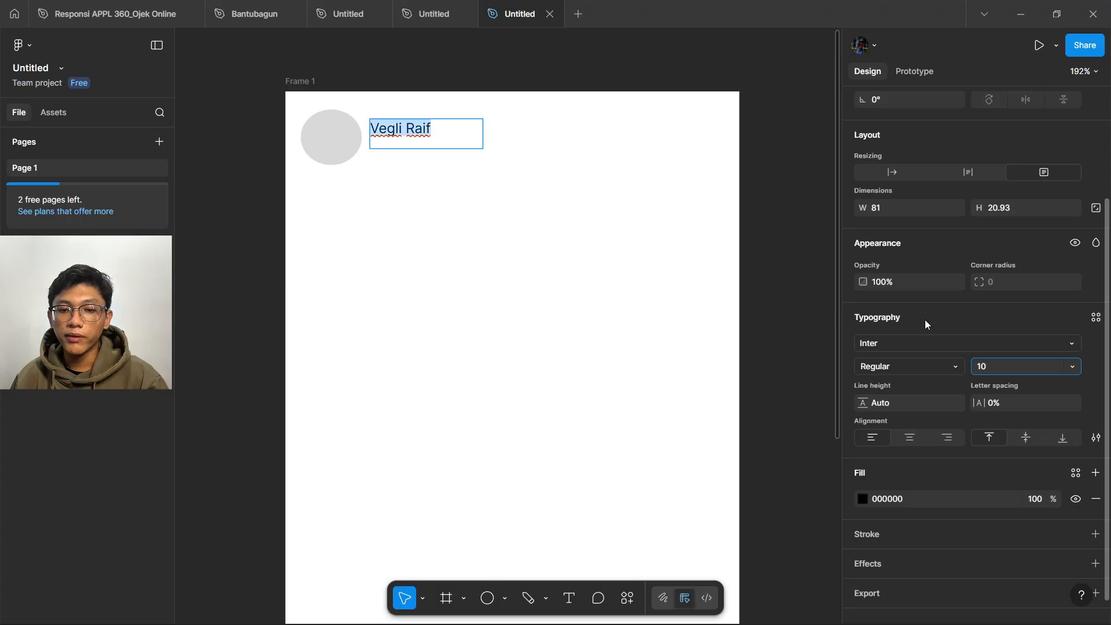
- Change the name text's font to Konkhmer Sleokchher
left_click(923, 342)
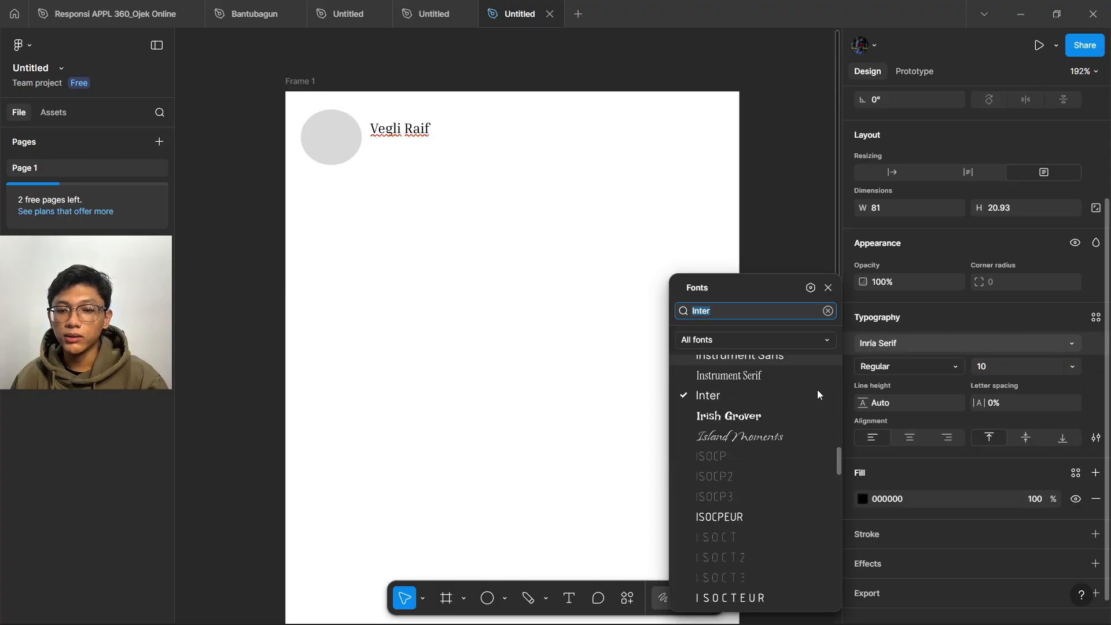
scroll(818, 394, "down", 5)
scroll(755, 463, "down", 1)
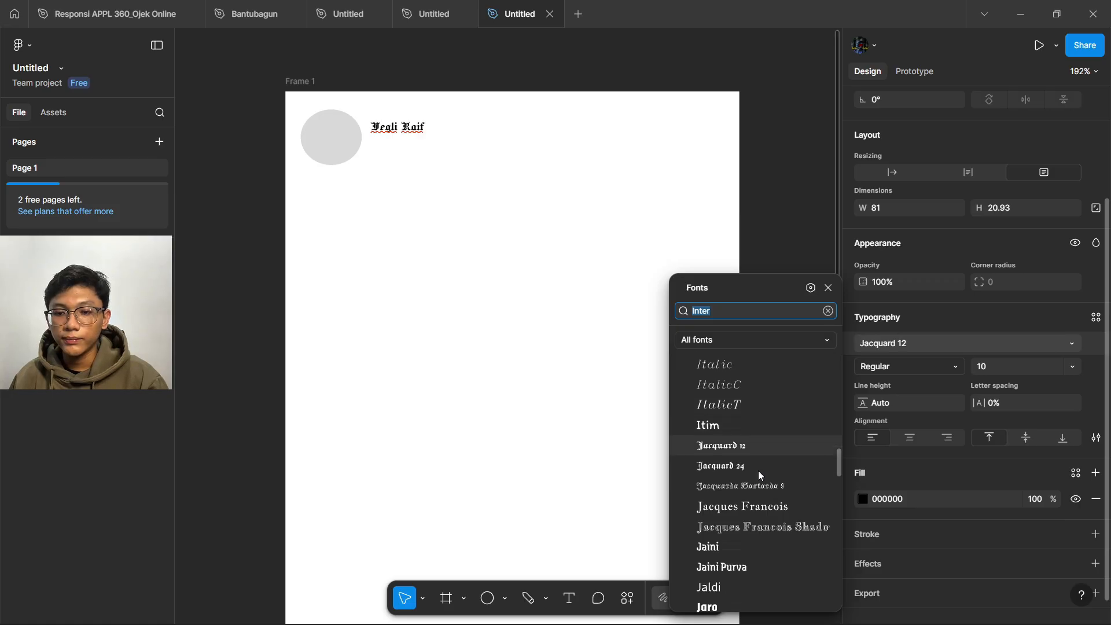
scroll(759, 474, "down", 2)
scroll(758, 496, "down", 5)
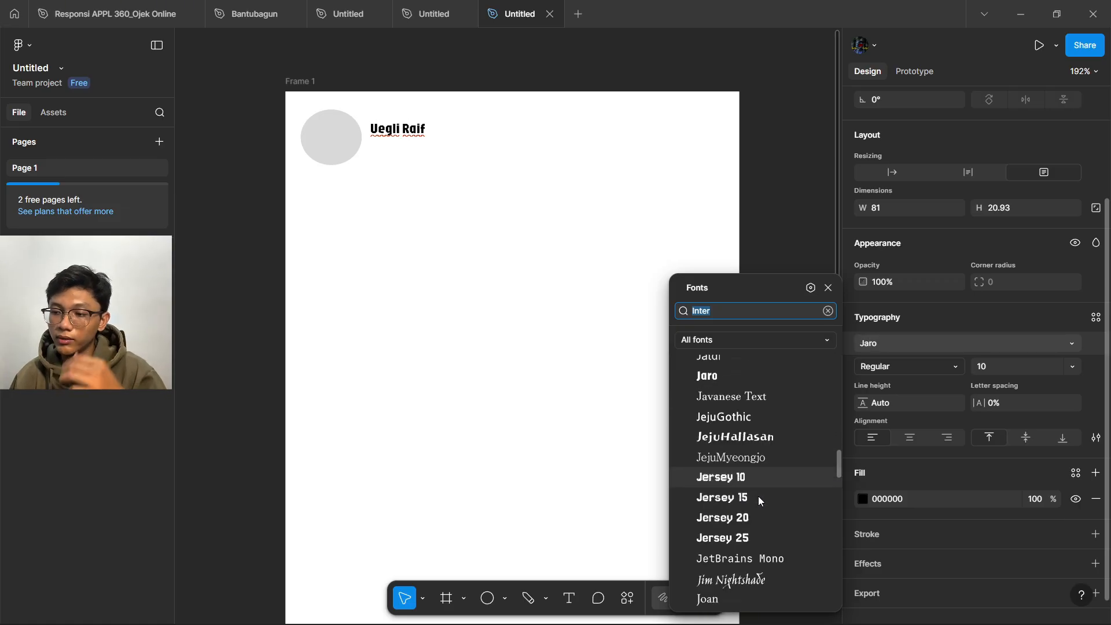
scroll(745, 509, "down", 5)
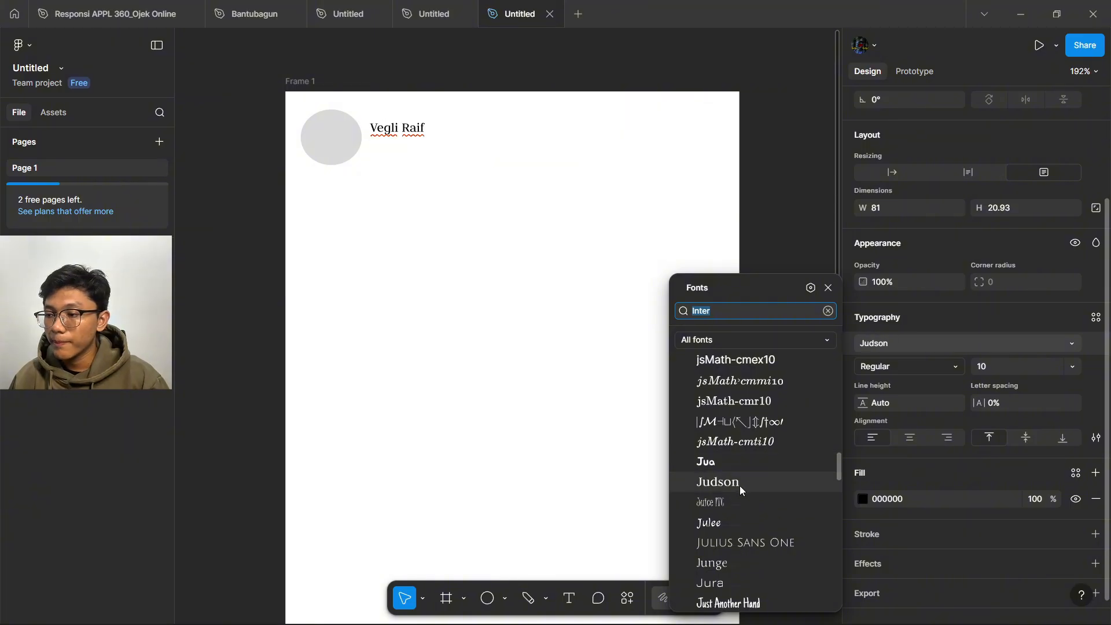
scroll(740, 484, "down", 5)
scroll(751, 501, "down", 3)
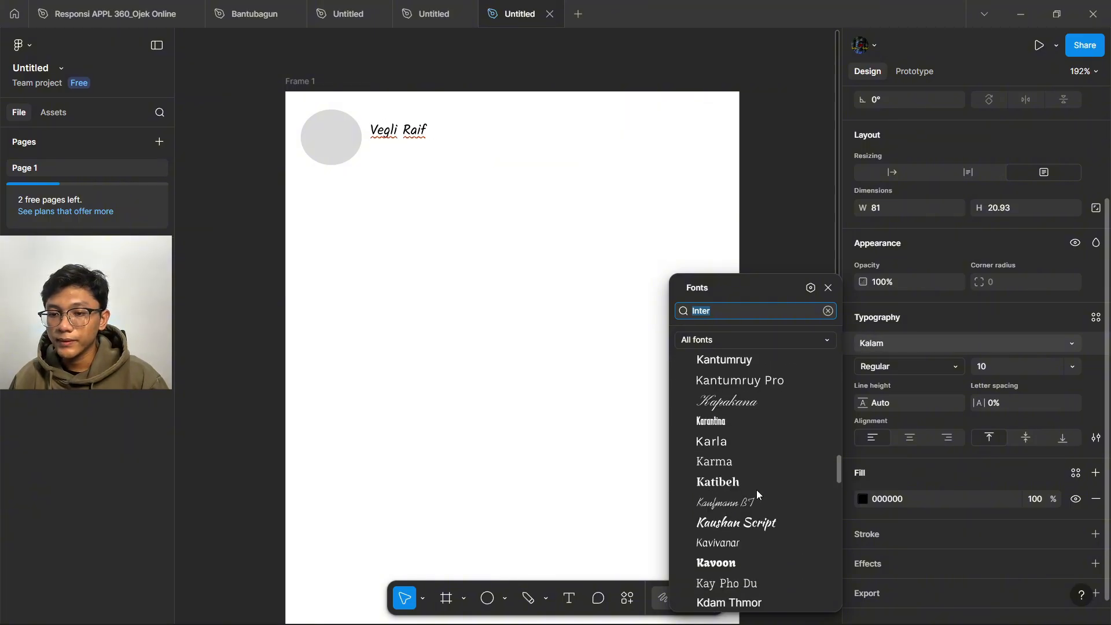
scroll(756, 490, "down", 3)
scroll(750, 472, "up", 3)
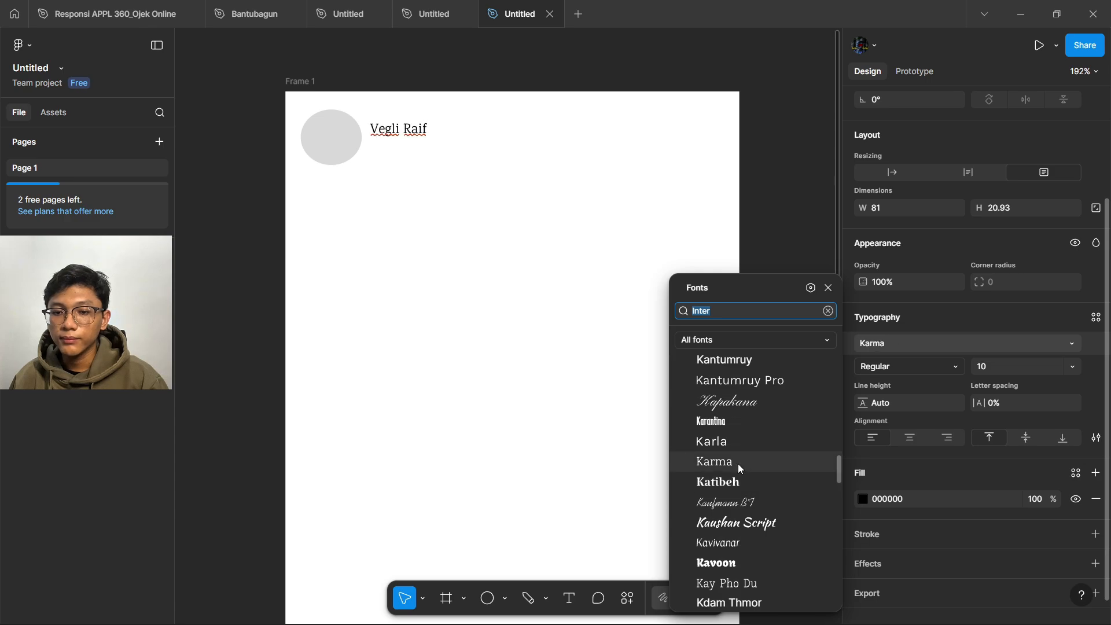
scroll(736, 453, "up", 3)
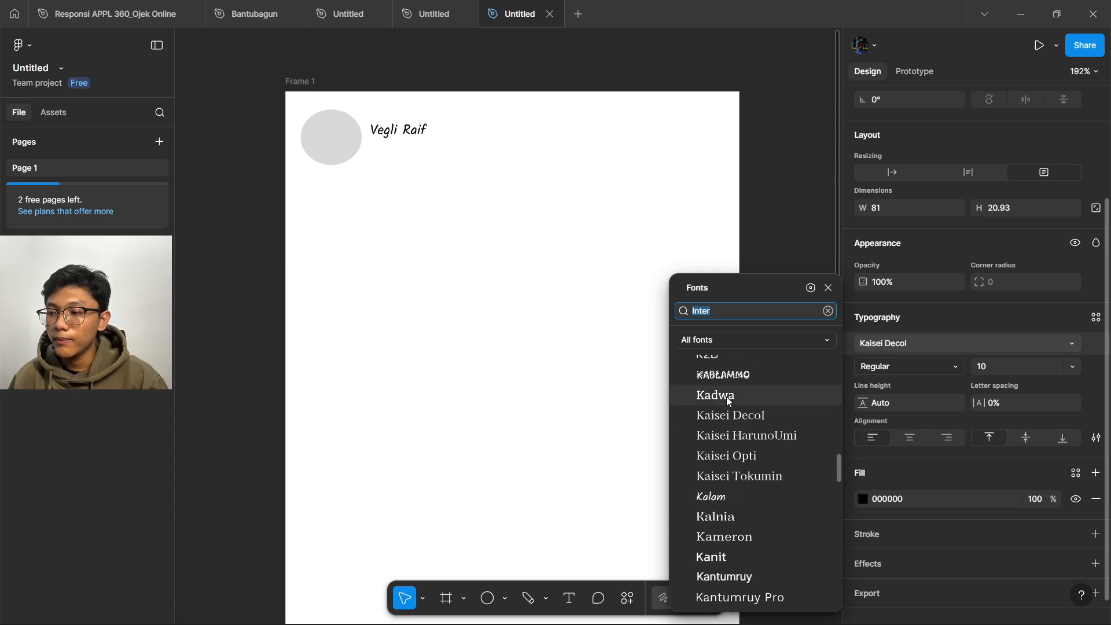
scroll(727, 397, "down", 5)
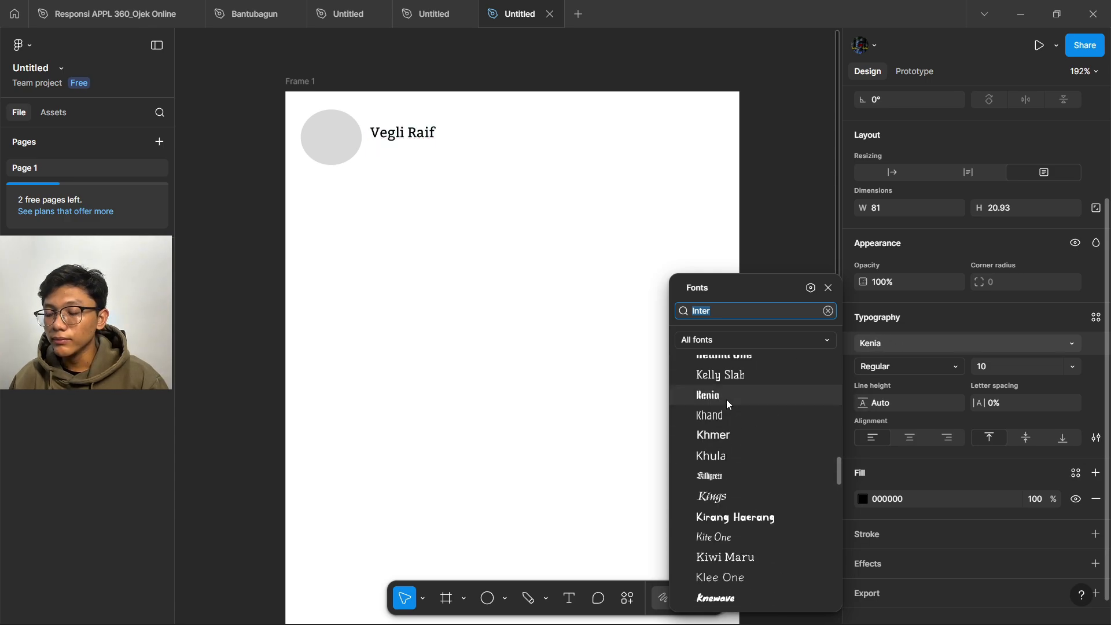
scroll(727, 400, "down", 6)
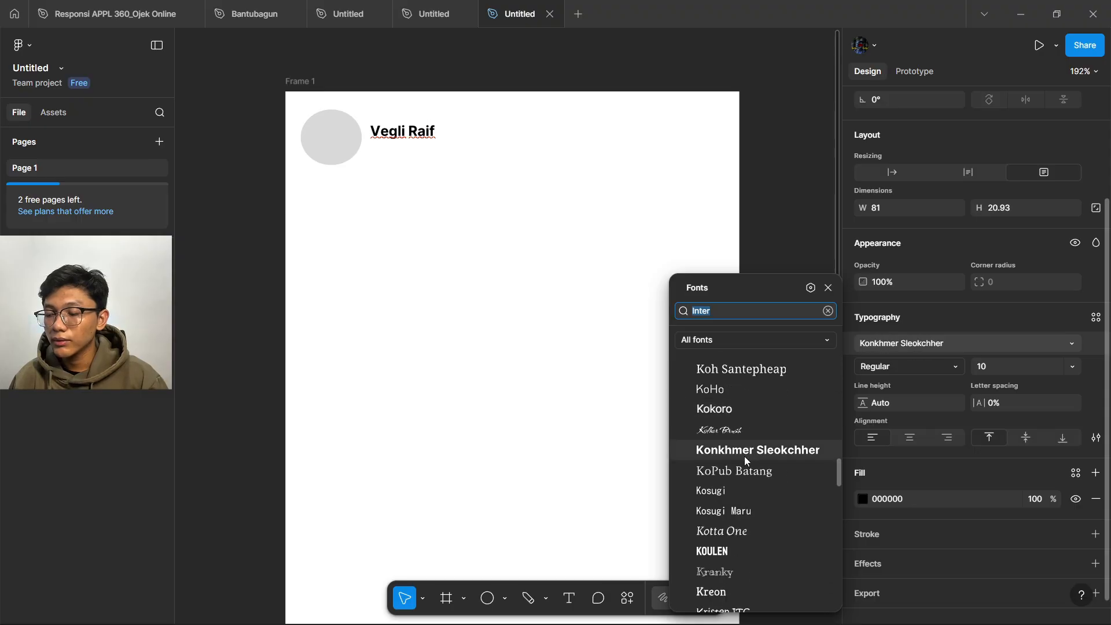
left_click(745, 451)
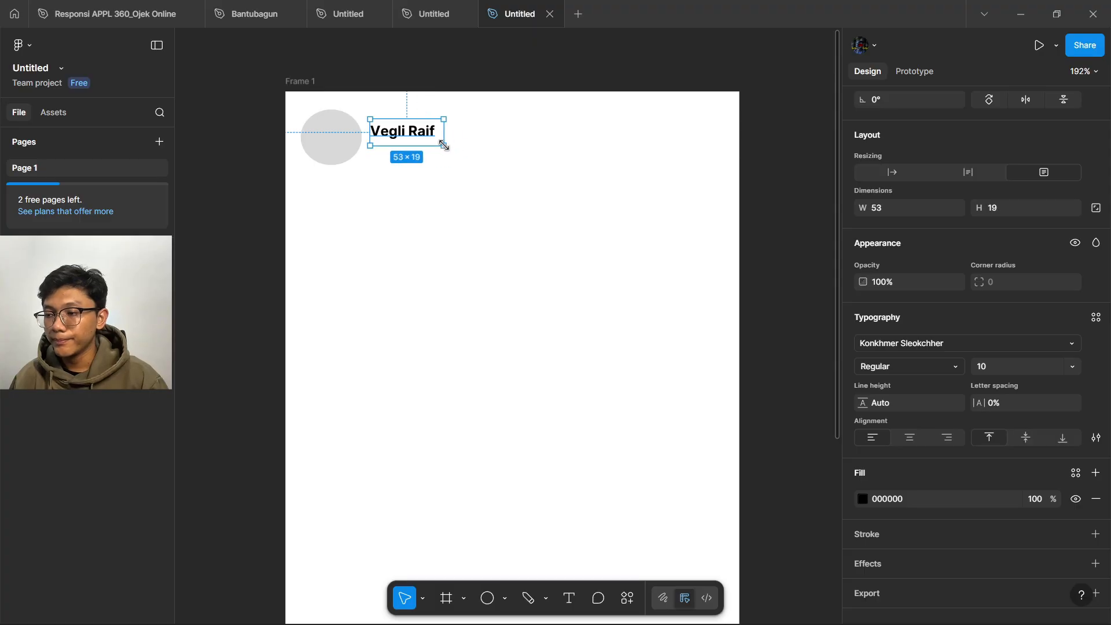
- Shrink the grey circle to 41×38 and move the name text beside it, vertically centred, at X 57, Y 25
left_click(482, 219)
left_click_drag(416, 130, 417, 135)
left_click(425, 198)
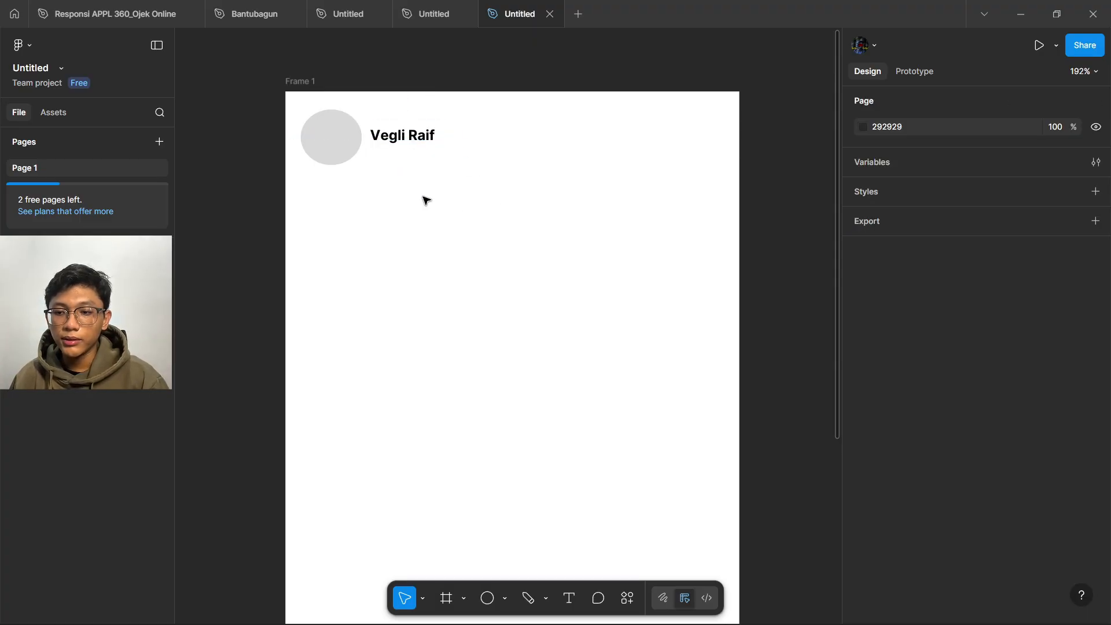
left_click(340, 130)
left_click_drag(362, 165, 358, 162)
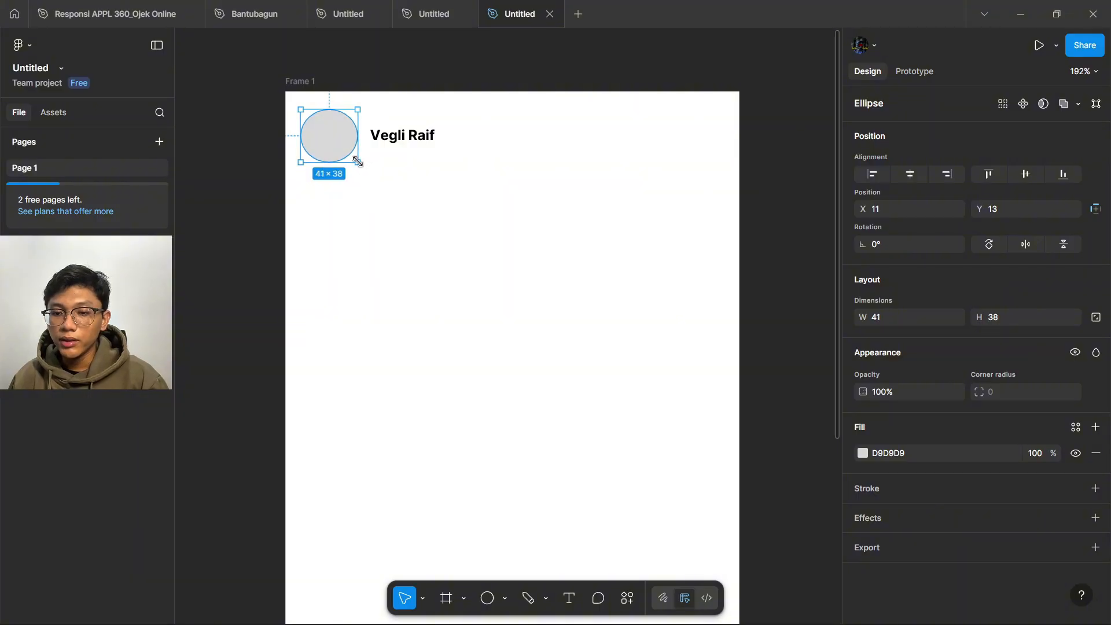
key("Escape")
left_click_drag(416, 141, 421, 153)
left_click(436, 182)
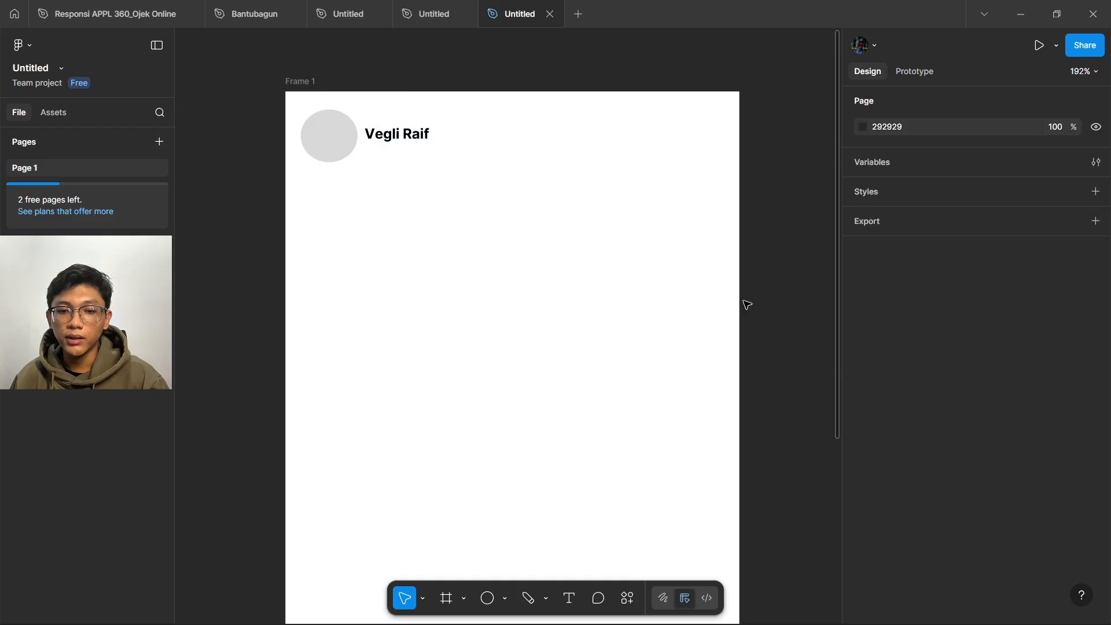
- Add a 'Page 1' text label to the right of the name
left_click(569, 598)
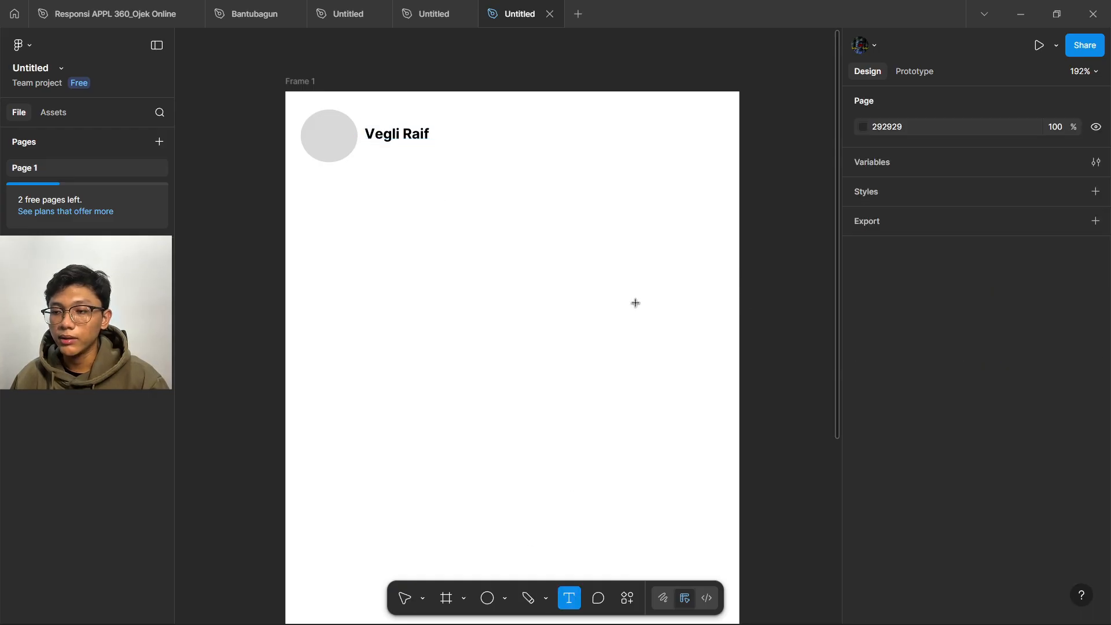
left_click_drag(513, 124, 568, 136)
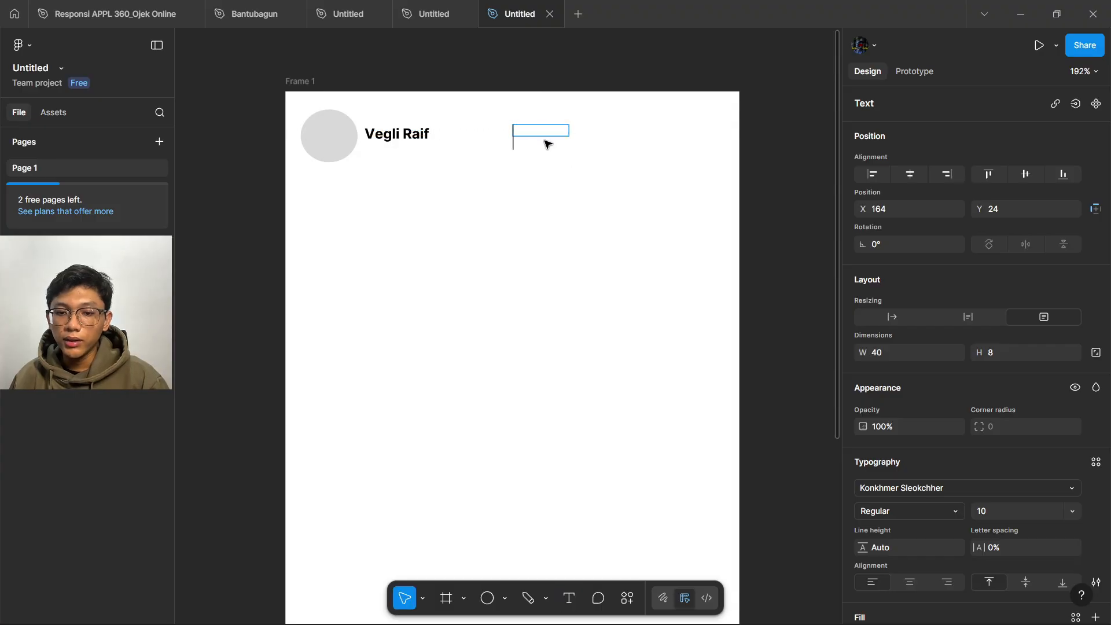
type("Pa")
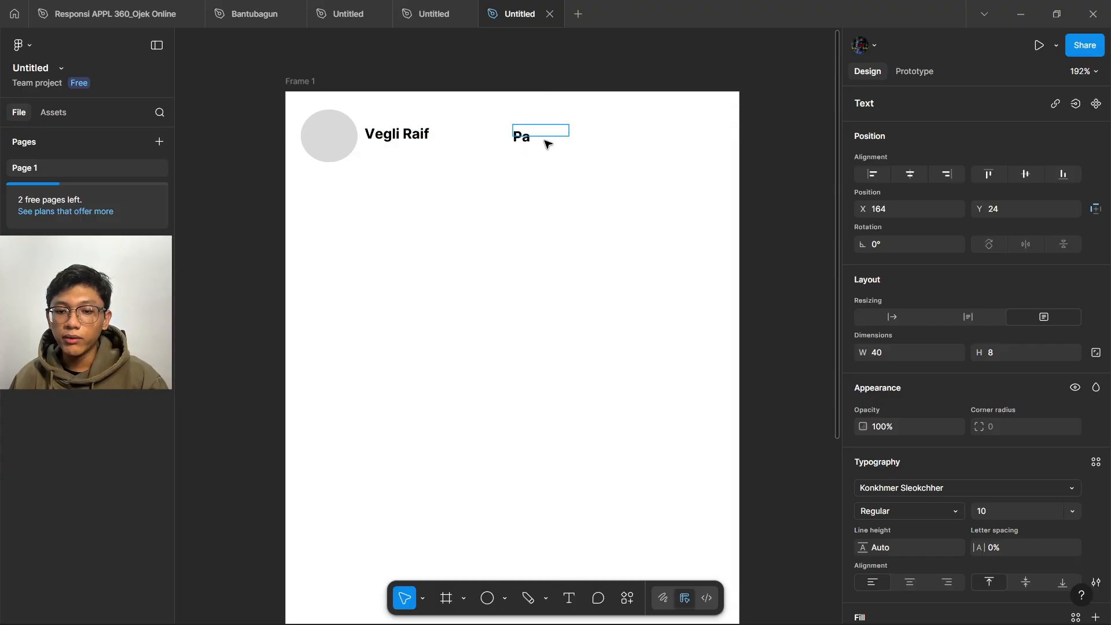
type("ge 1")
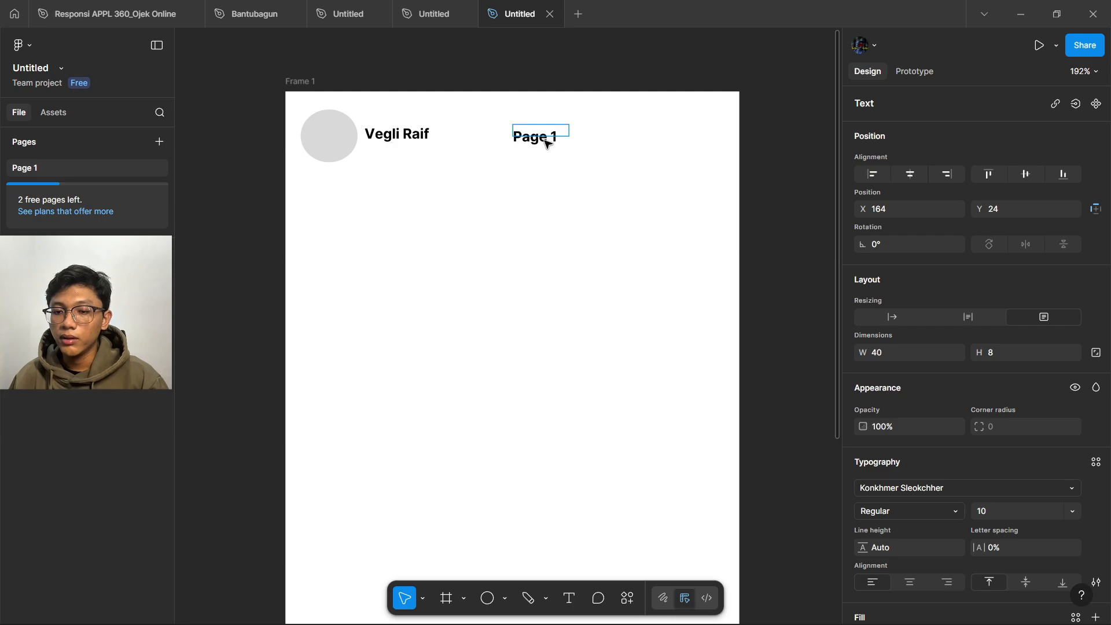
key("Escape")
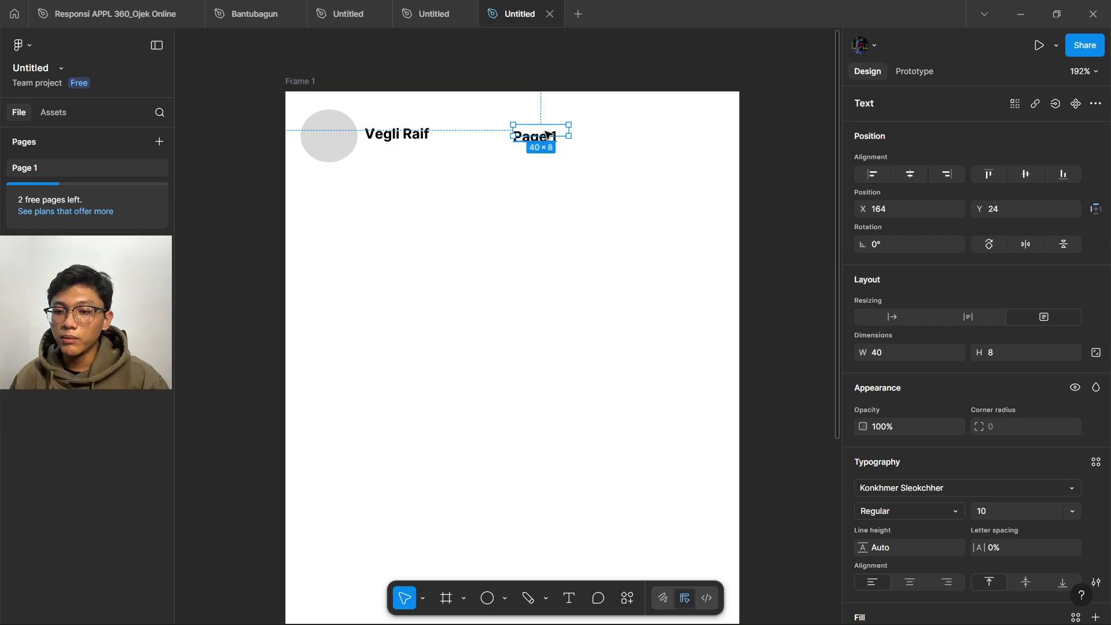
- Duplicate the label beside it and change the copy to read 'Page 2'
left_click_drag(563, 136, 631, 136)
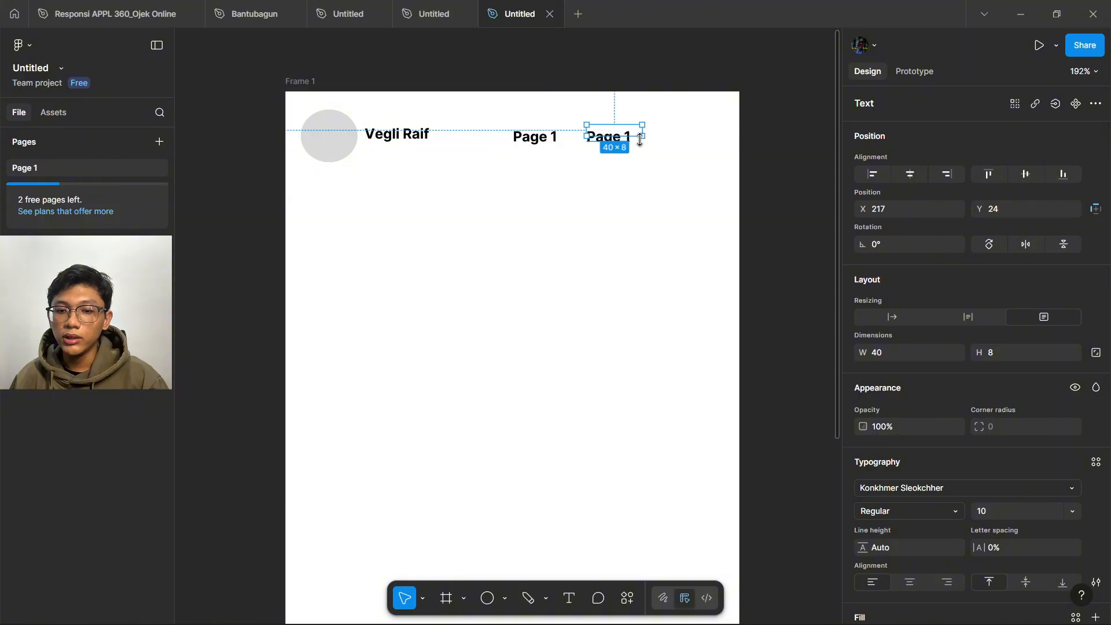
double_click(634, 136)
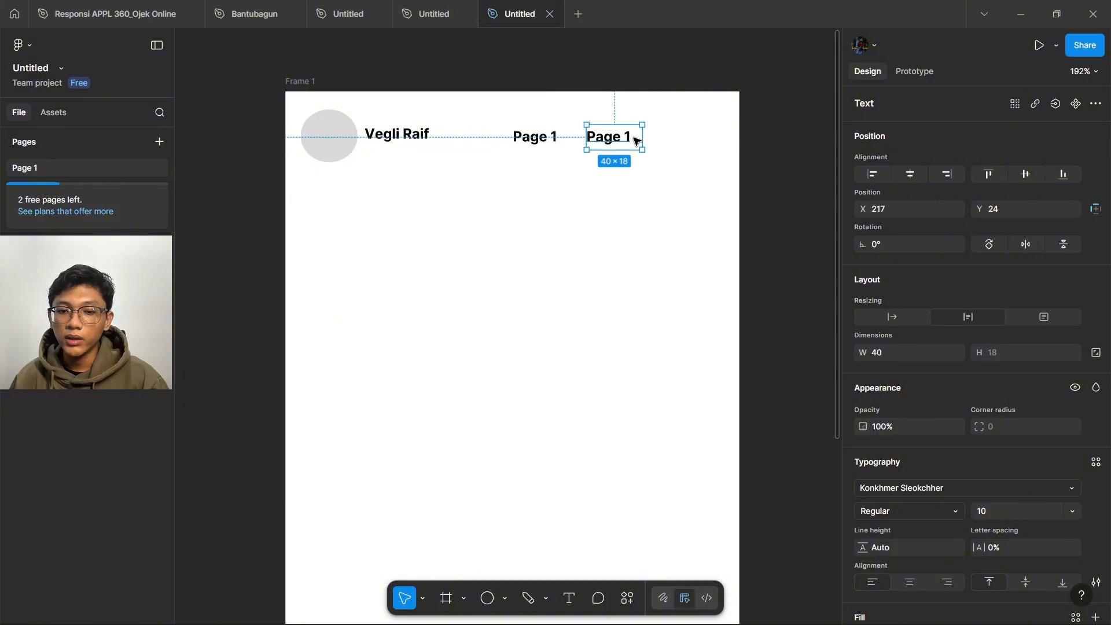
key("Escape")
double_click(633, 138)
left_click(632, 138)
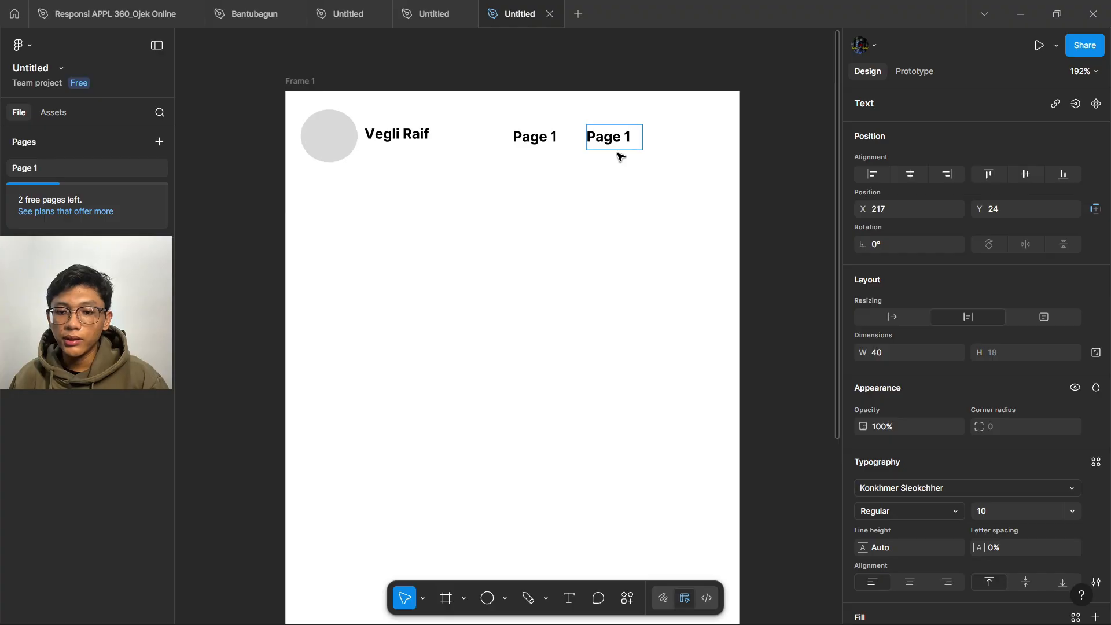
key("BackSpace")
type("2")
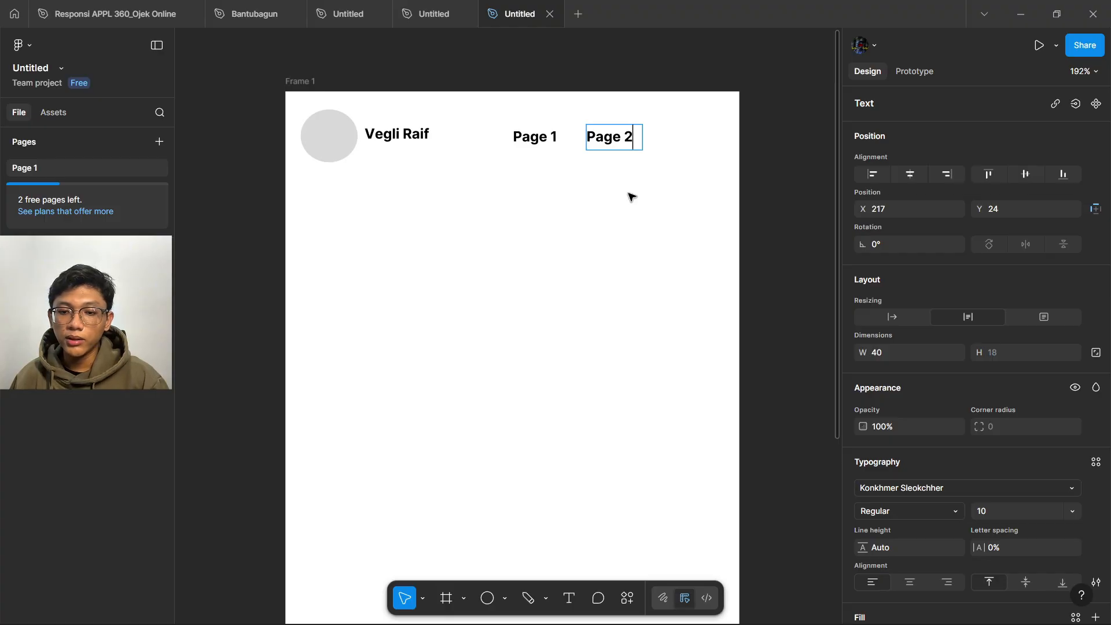
key("Escape")
- Line up Page 1 and Page 2 side by side at the top right of the header
left_click(789, 181)
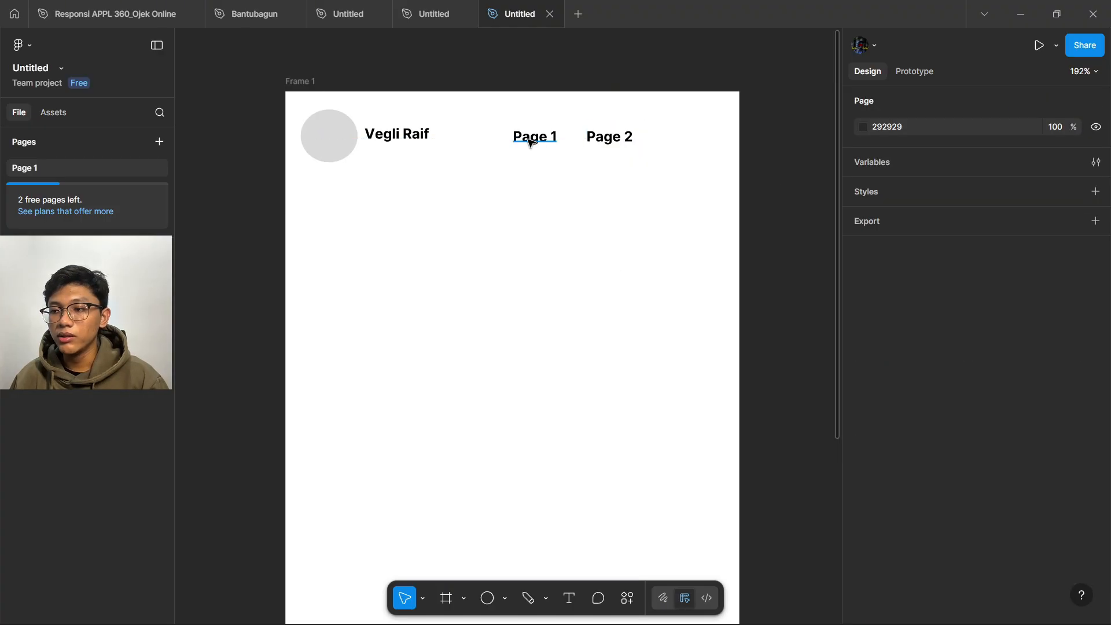
left_click_drag(622, 140, 676, 142)
left_click_drag(686, 143, 693, 135)
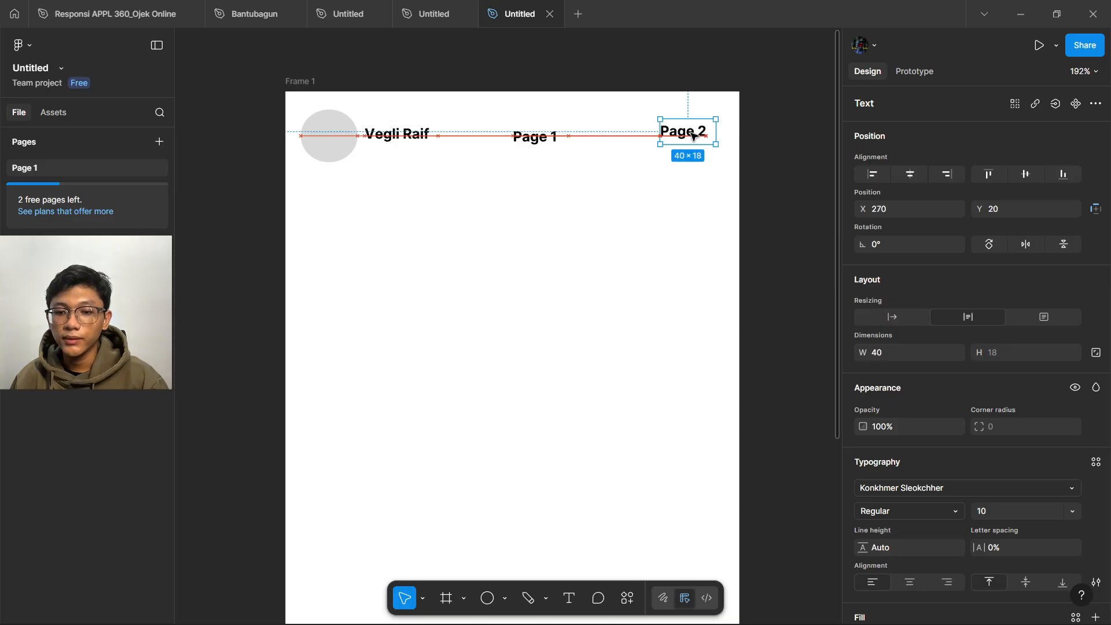
left_click_drag(546, 141, 619, 133)
left_click(558, 183)
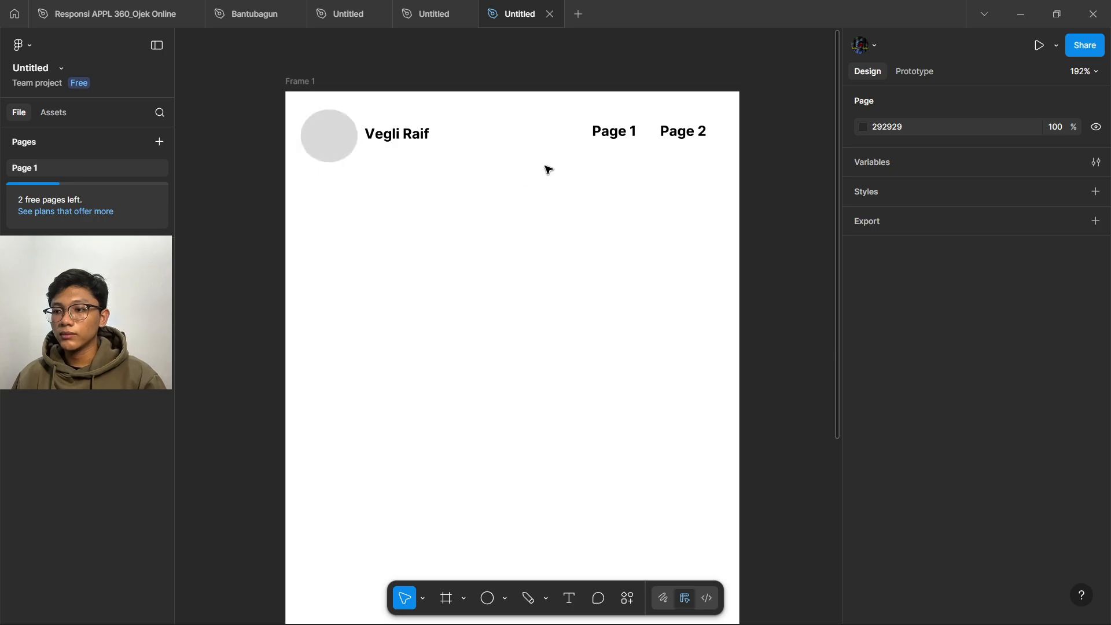
- Set the Page 1 nav link in the Kokoro font
left_click(615, 138)
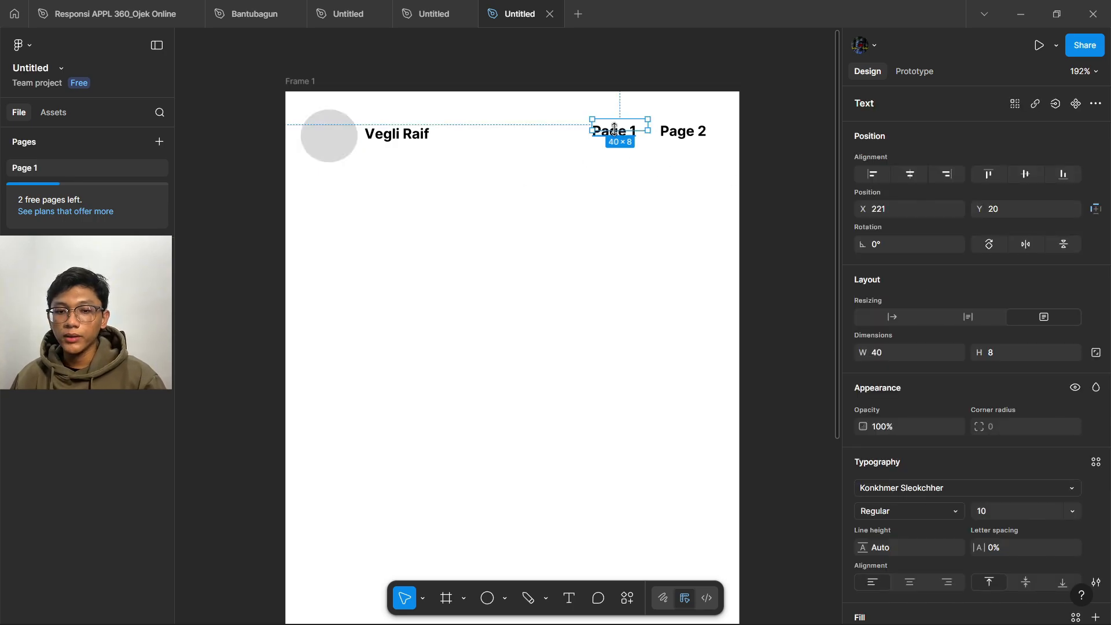
double_click(615, 131)
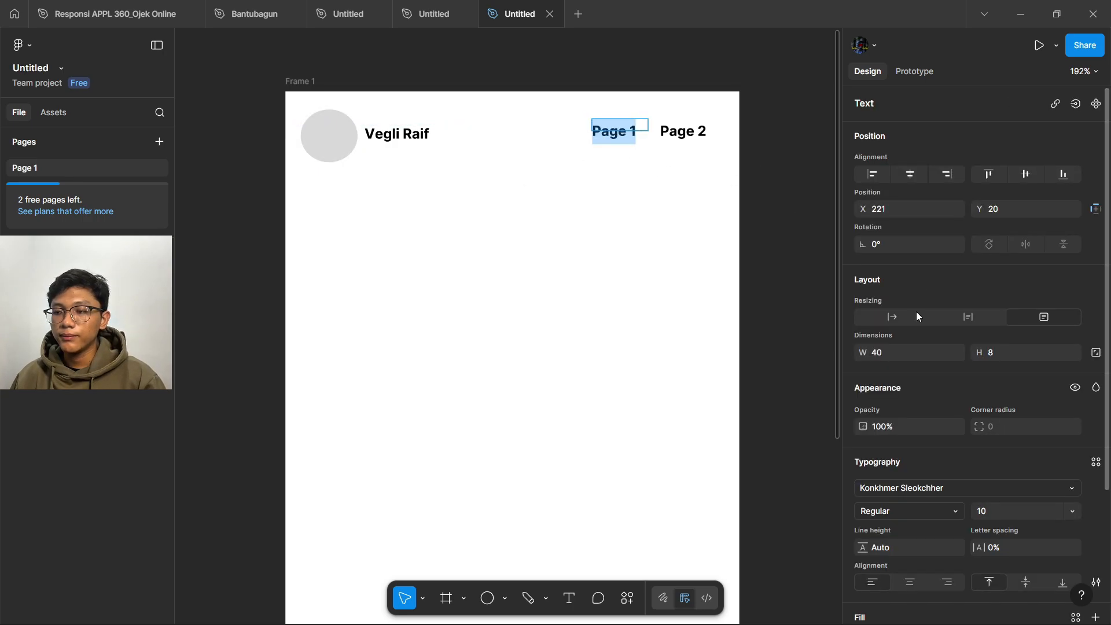
left_click(927, 488)
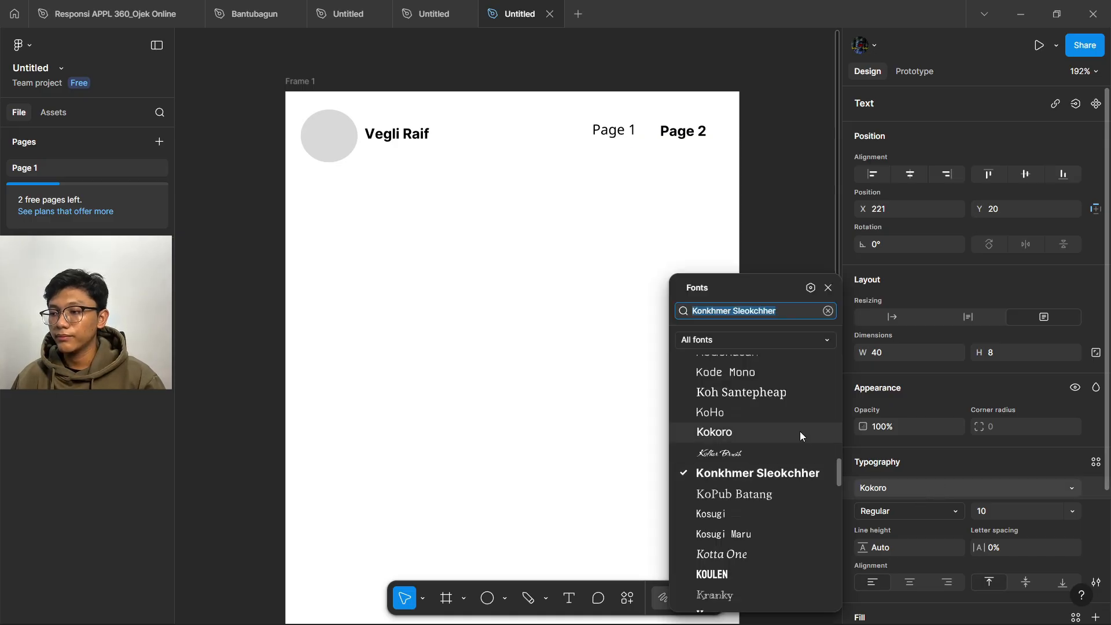
left_click(783, 431)
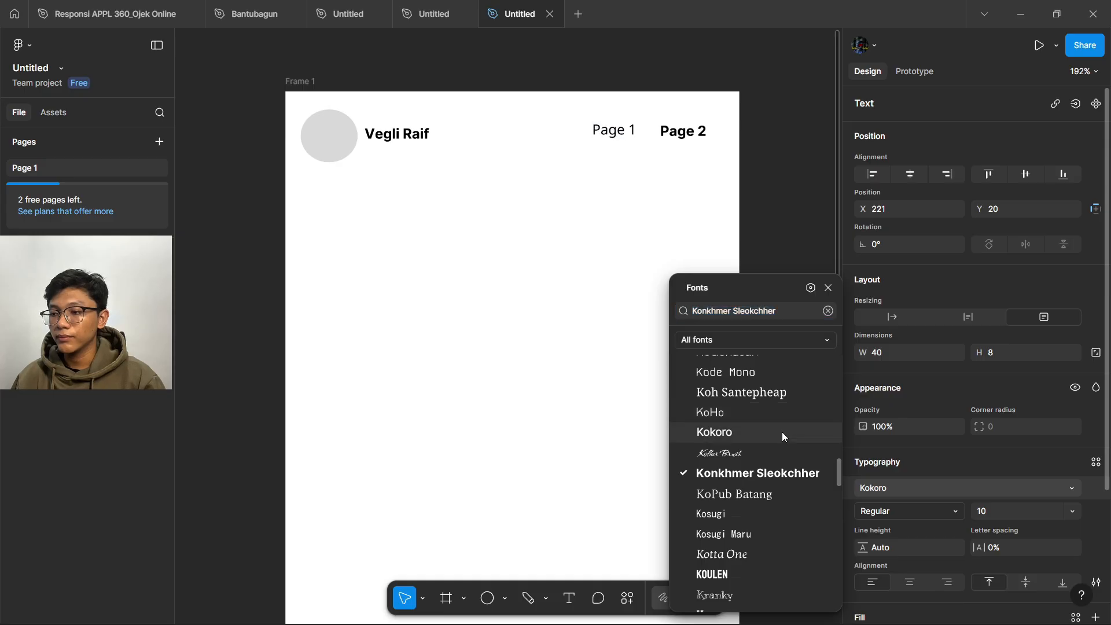
- Set the Page 2 nav link in the Kokoro font as well
left_click(692, 138)
left_click_drag(712, 136, 650, 160)
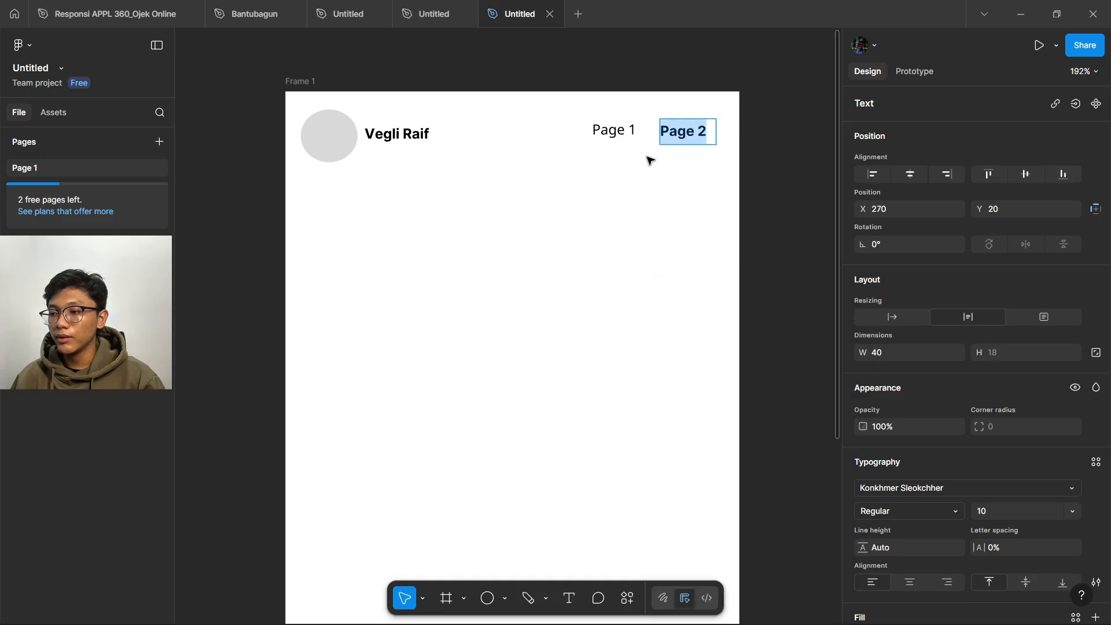
left_click(919, 489)
left_click(770, 437)
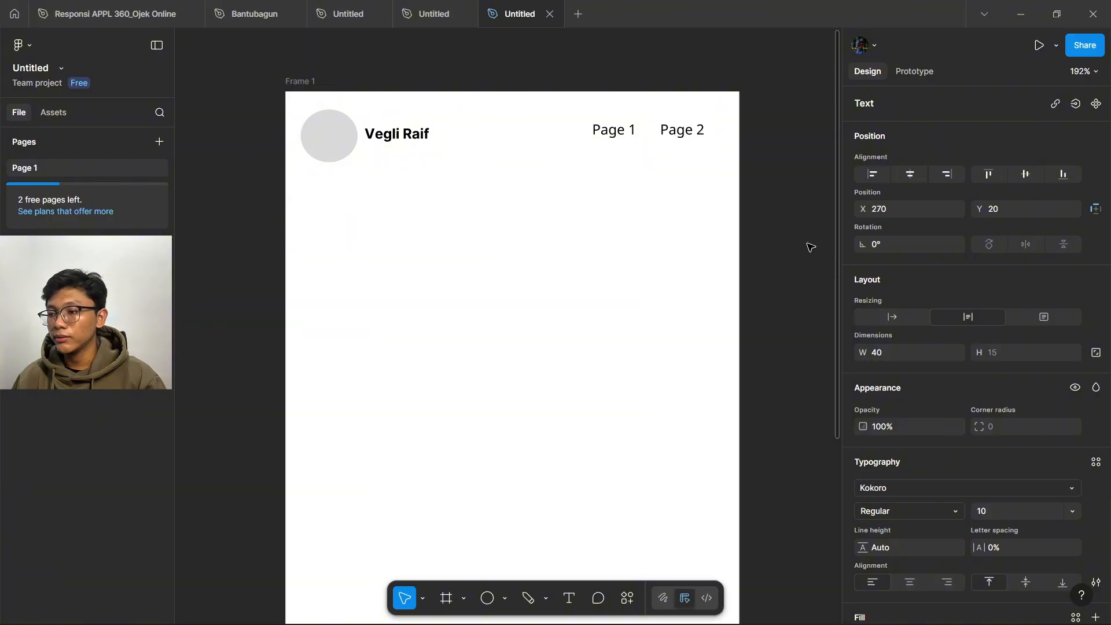
key("Escape")
scroll(775, 235, "down", 1)
left_click(784, 235)
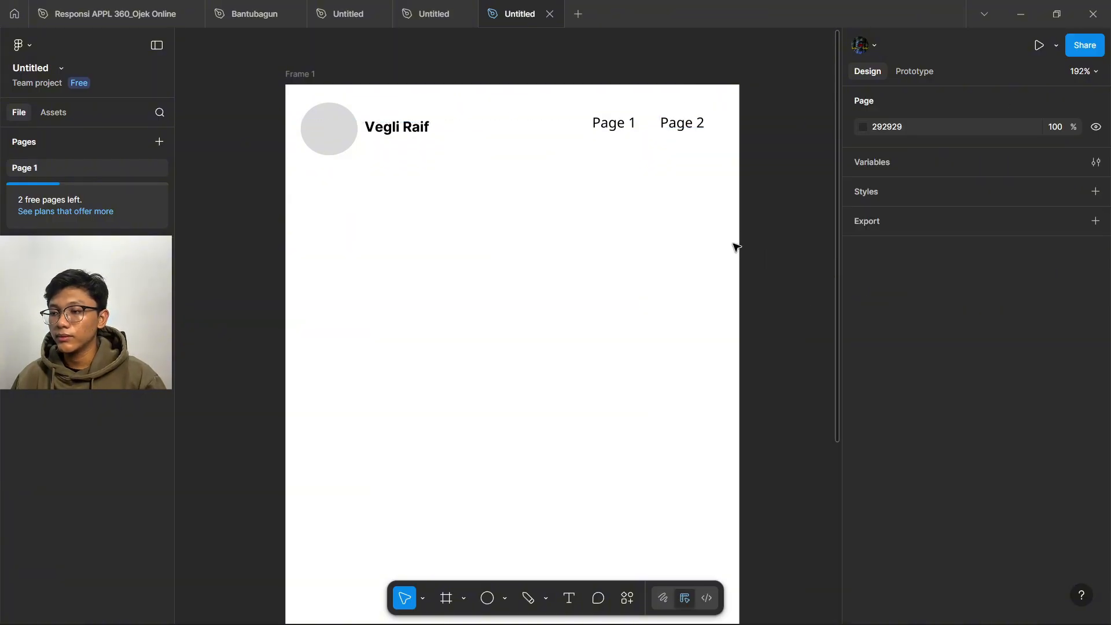
scroll(734, 238, "down", 1)
scroll(307, 214, "down", 1)
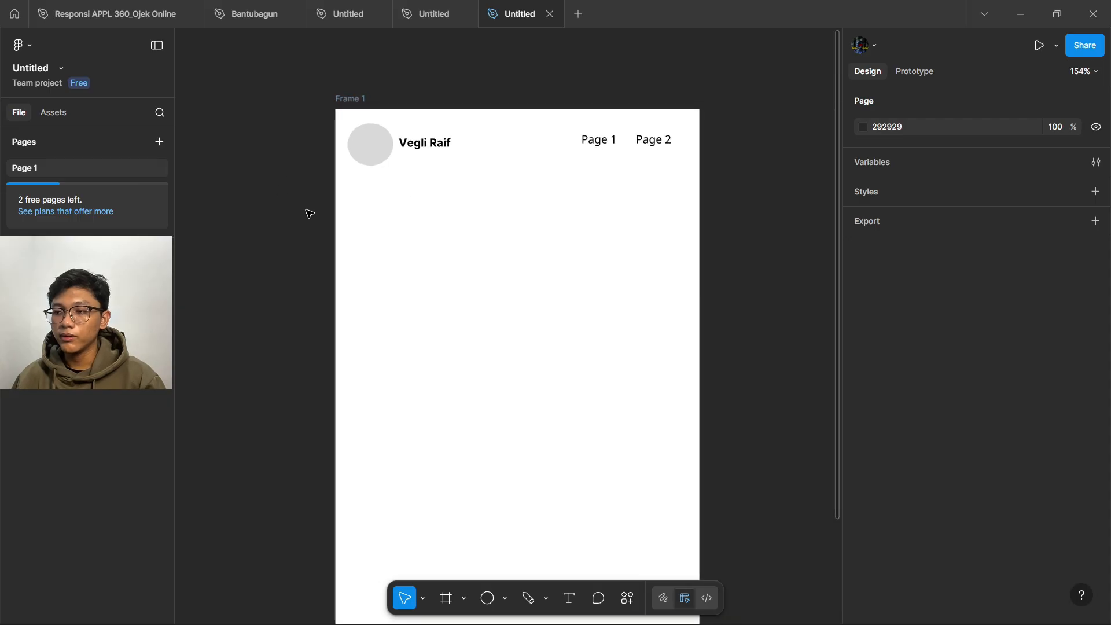
scroll(572, 134, "down", 2)
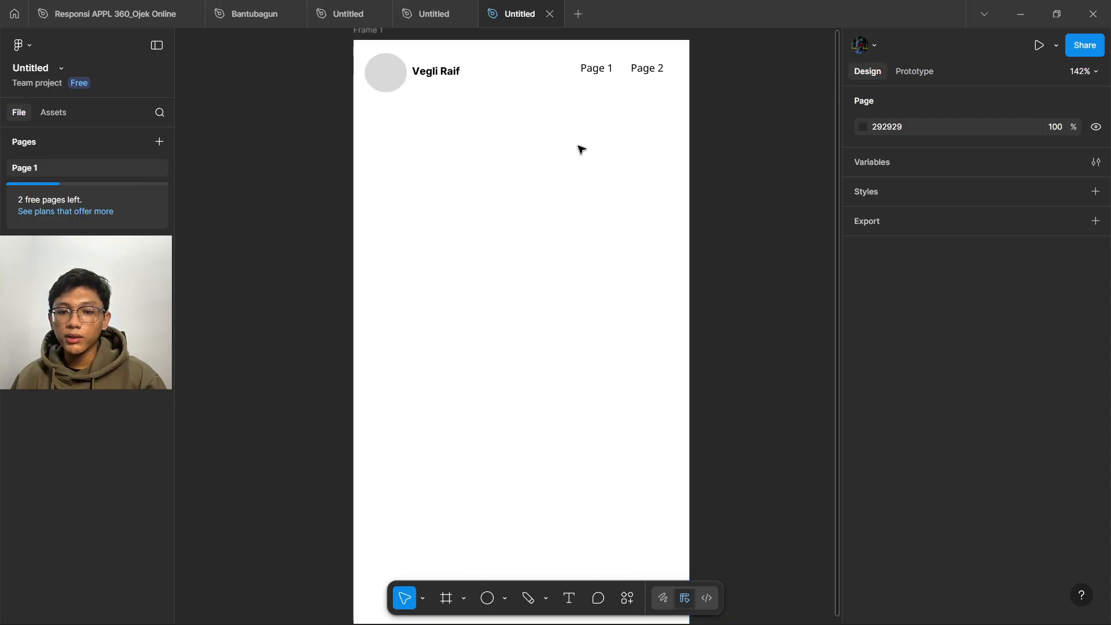
- Draw a small grey square below the avatar circle
left_click(464, 599)
left_click(505, 601)
left_click(505, 600)
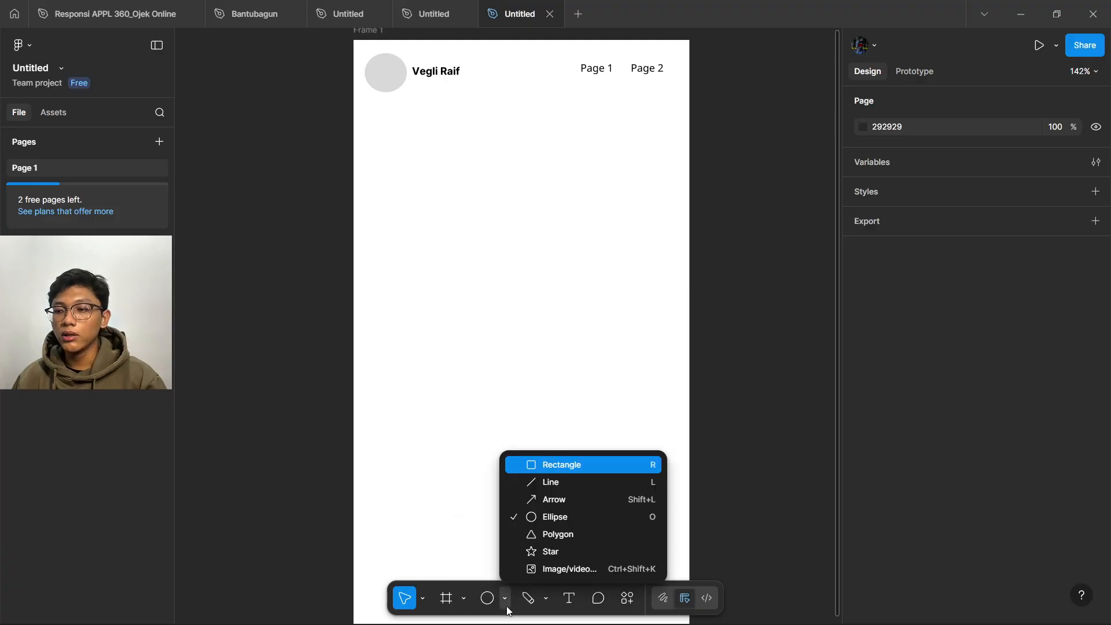
left_click(550, 467)
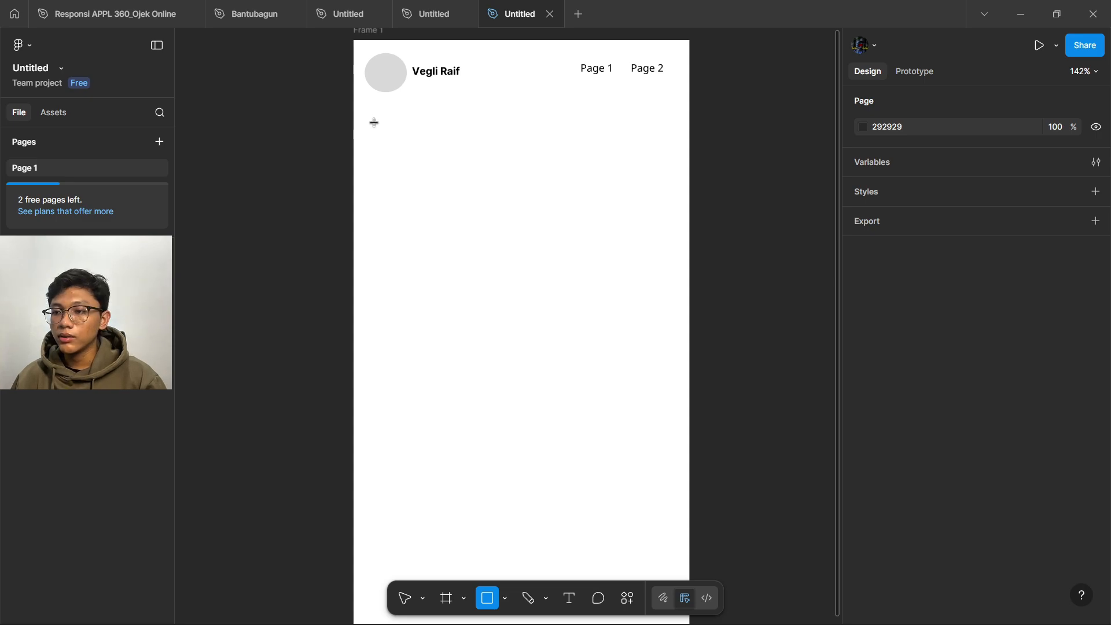
mouse_move(372, 124)
left_mouse_down()
mouse_move(453, 299)
mouse_move(441, 188)
left_mouse_up()
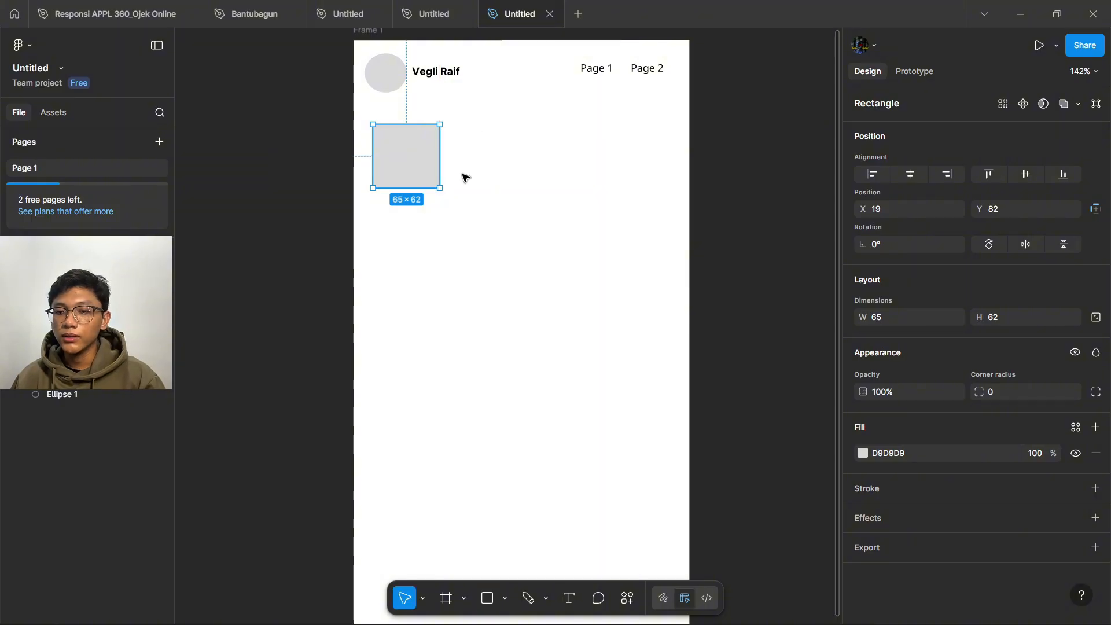
- Add a large rectangle beside it, duplicate the square below, and shorten the rectangle to match
left_click(488, 598)
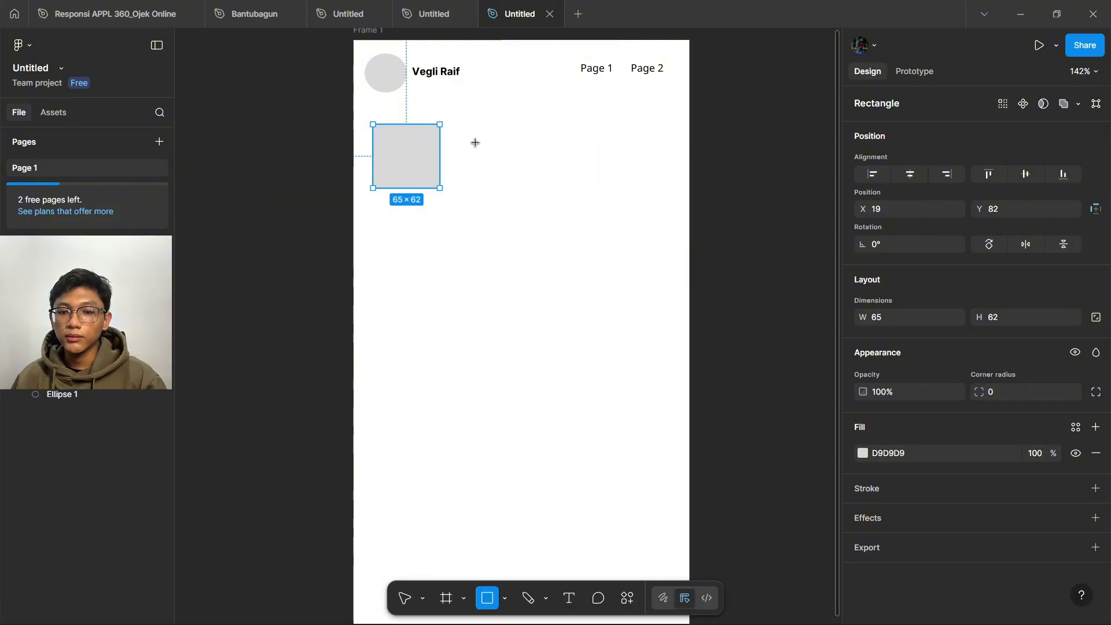
mouse_move(456, 124)
left_mouse_down()
mouse_move(528, 209)
mouse_move(660, 287)
mouse_move(664, 307)
left_mouse_up()
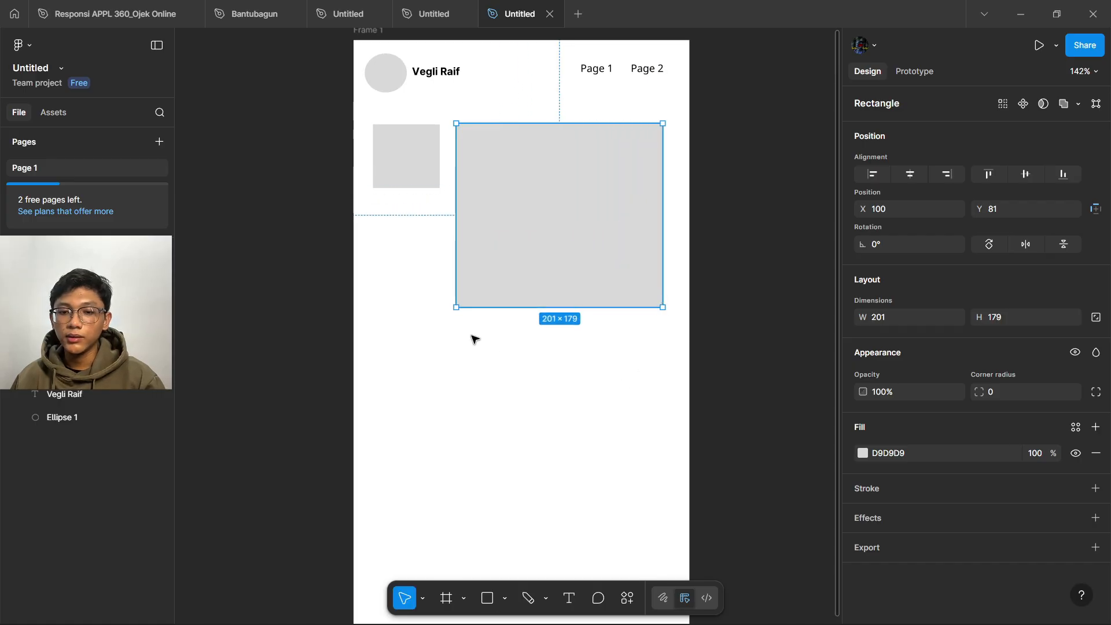
left_click(474, 337)
left_click(405, 174)
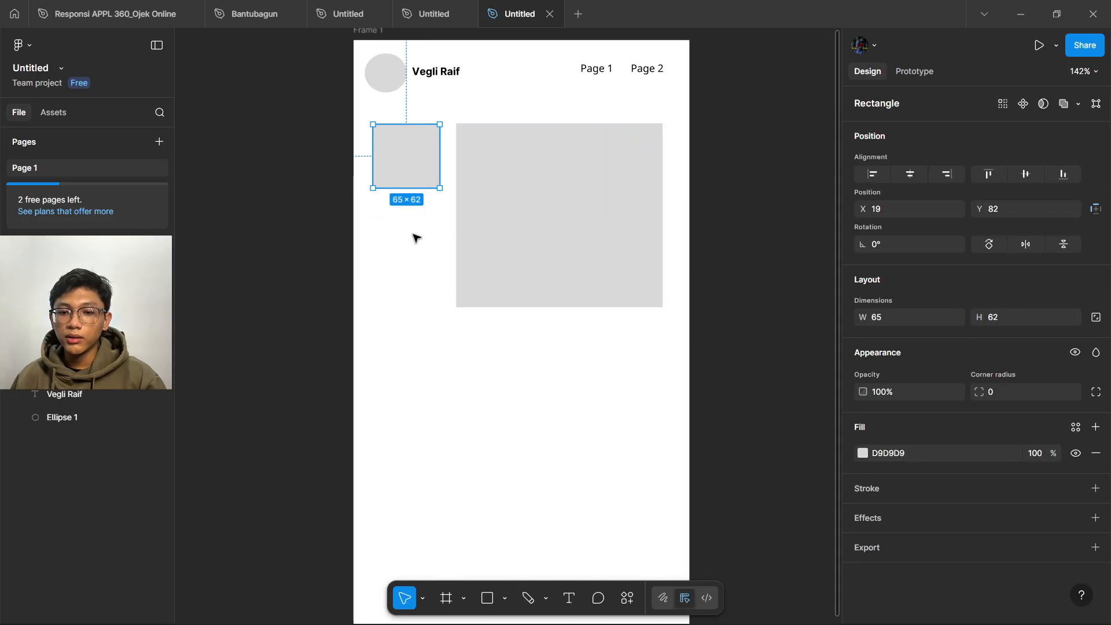
left_click_drag(404, 168, 398, 247)
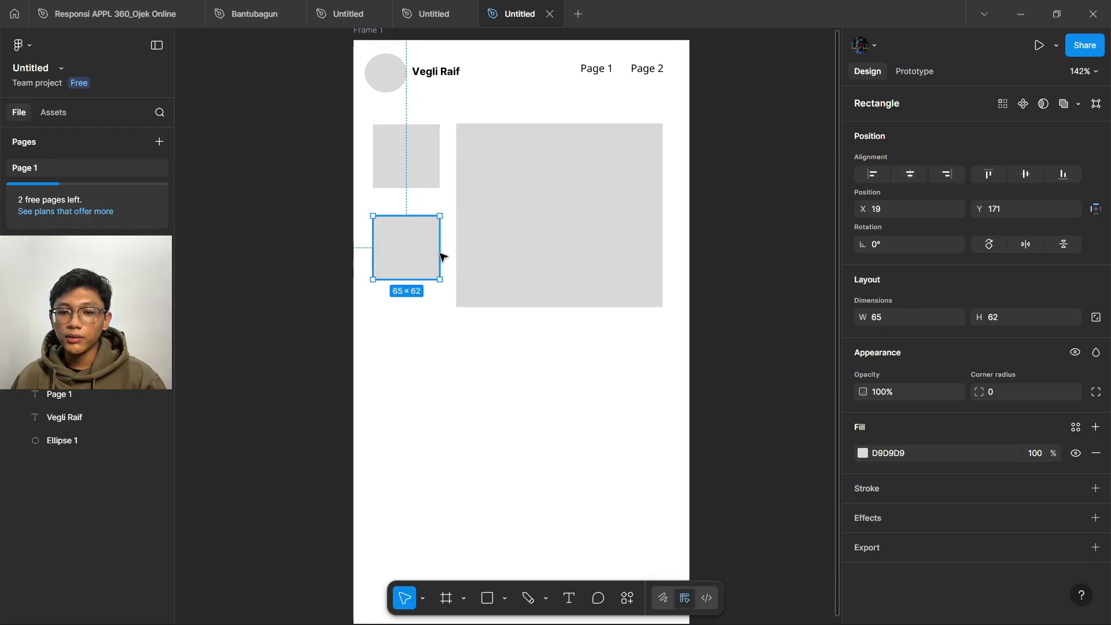
left_click(536, 301)
left_click_drag(537, 306, 538, 280)
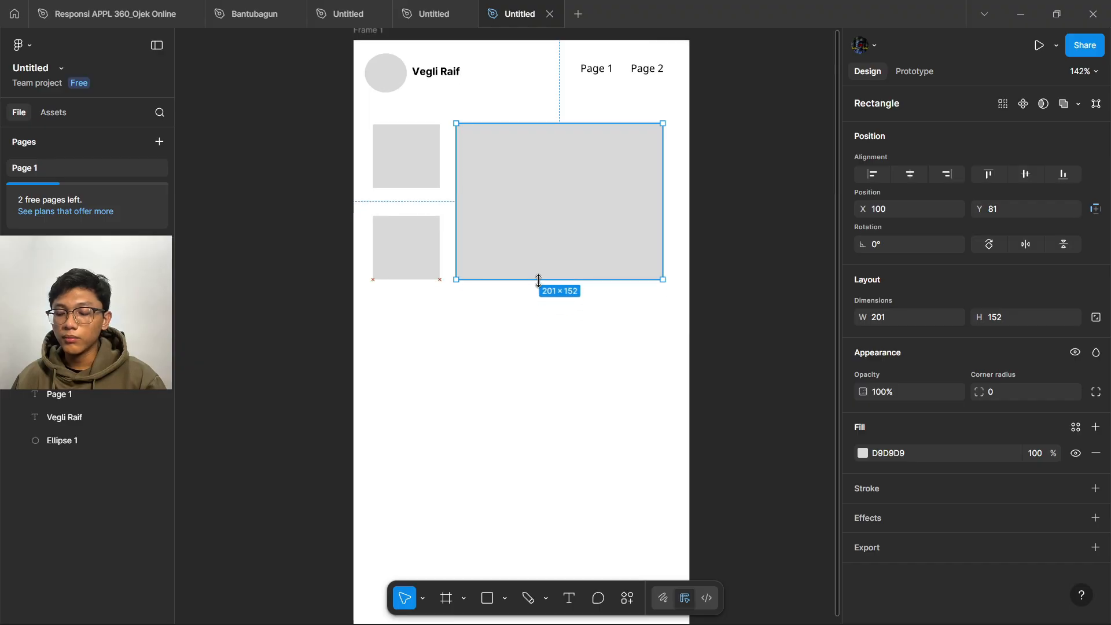
left_click(466, 367)
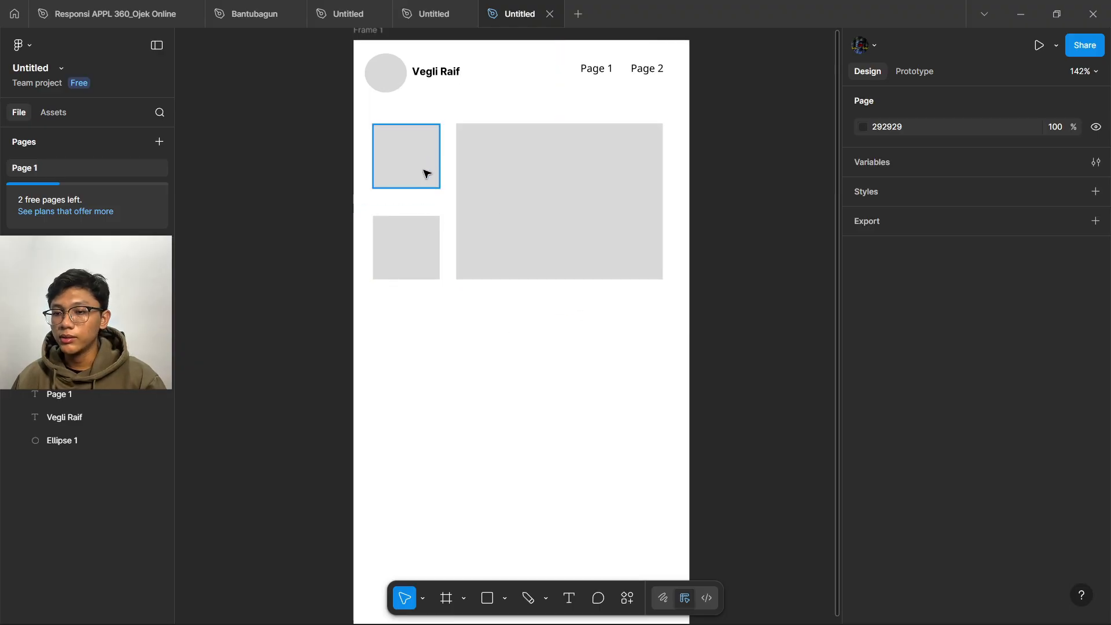
- Draw a 283×33 wide bar directly beneath the blocks
left_click(486, 597)
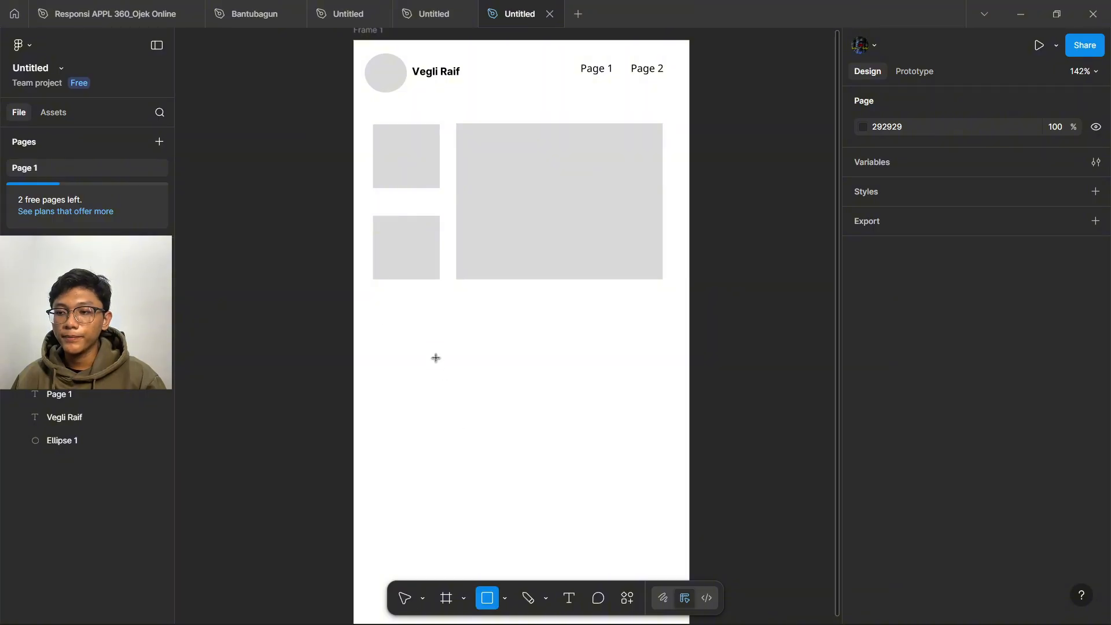
mouse_move(374, 309)
left_mouse_down()
mouse_move(529, 467)
mouse_move(630, 471)
mouse_move(654, 449)
mouse_move(663, 343)
left_mouse_up()
left_click_drag(595, 323, 595, 313)
left_click_drag(664, 316, 666, 315)
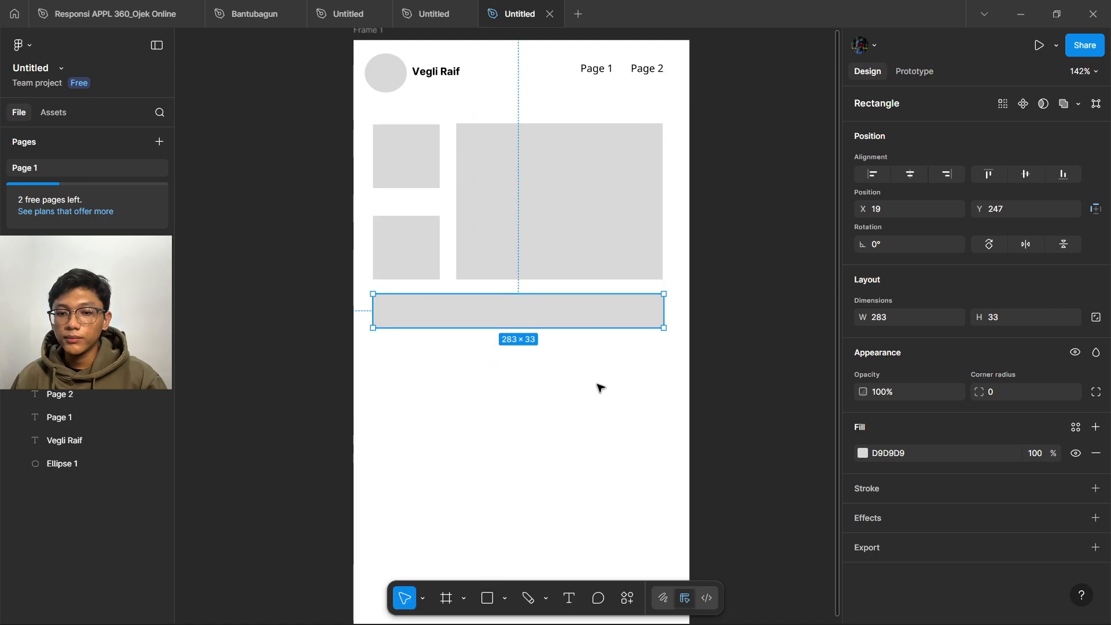
left_click(598, 387)
left_click(487, 599)
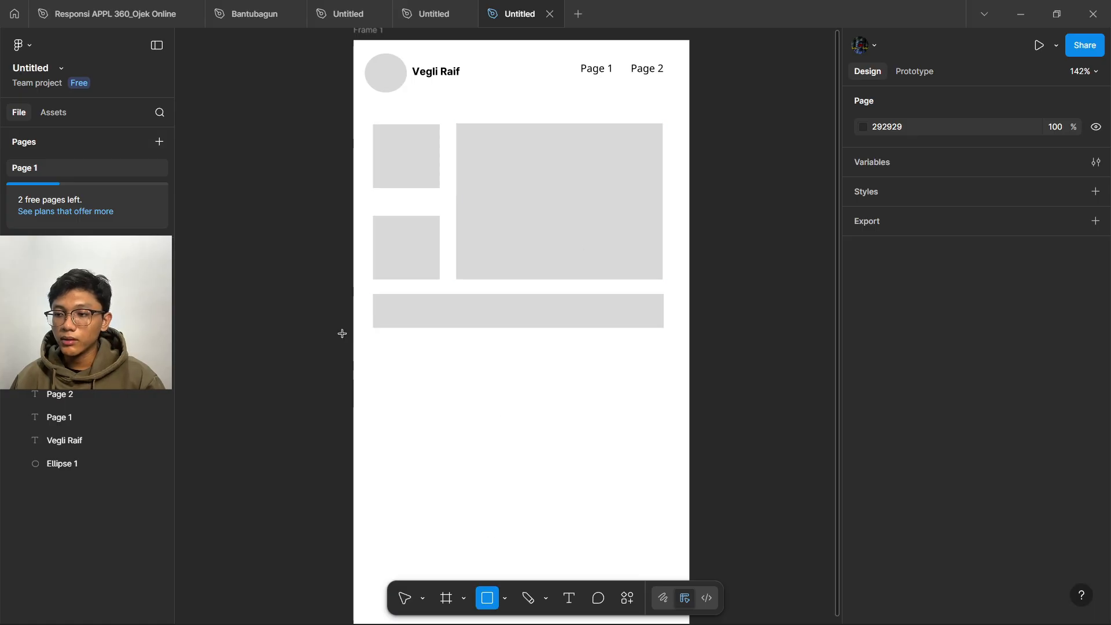
scroll(444, 341, "down", 1)
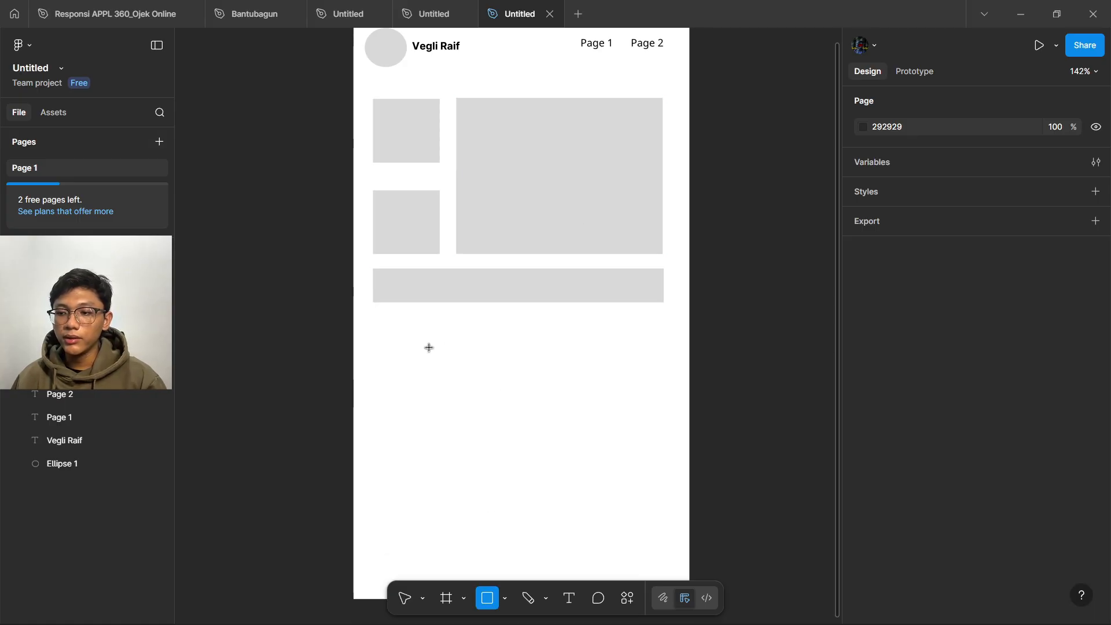
left_click(506, 599)
- Draw a 37×37 circle under the bar and repeat it into a row of six evenly spaced circles
left_click(537, 518)
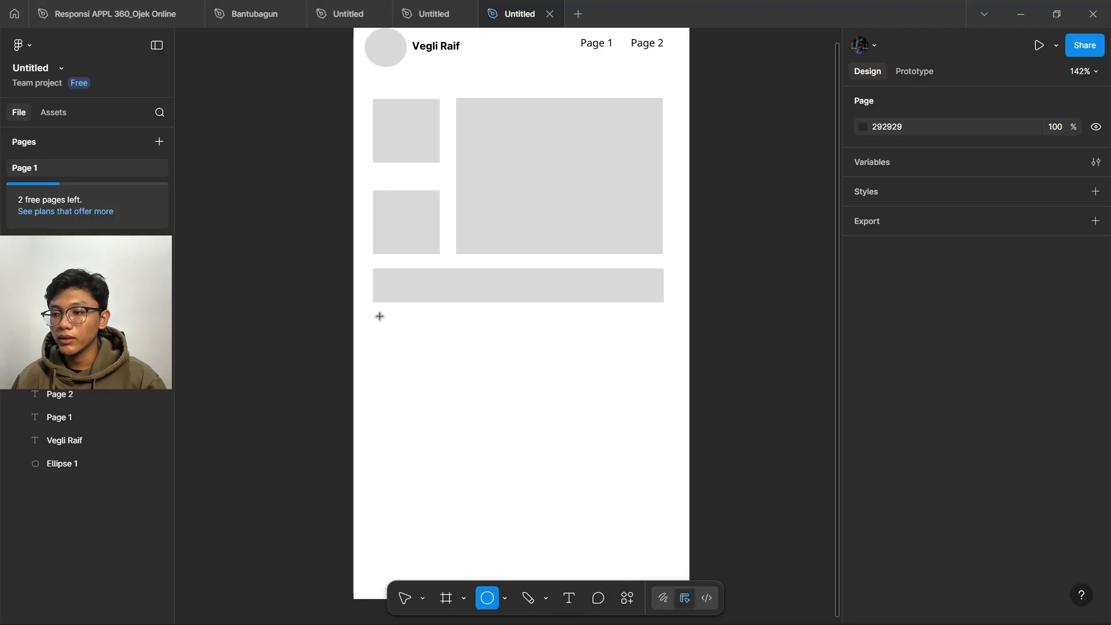
mouse_move(379, 316)
left_mouse_down()
mouse_move(437, 371)
mouse_move(418, 351)
left_mouse_up()
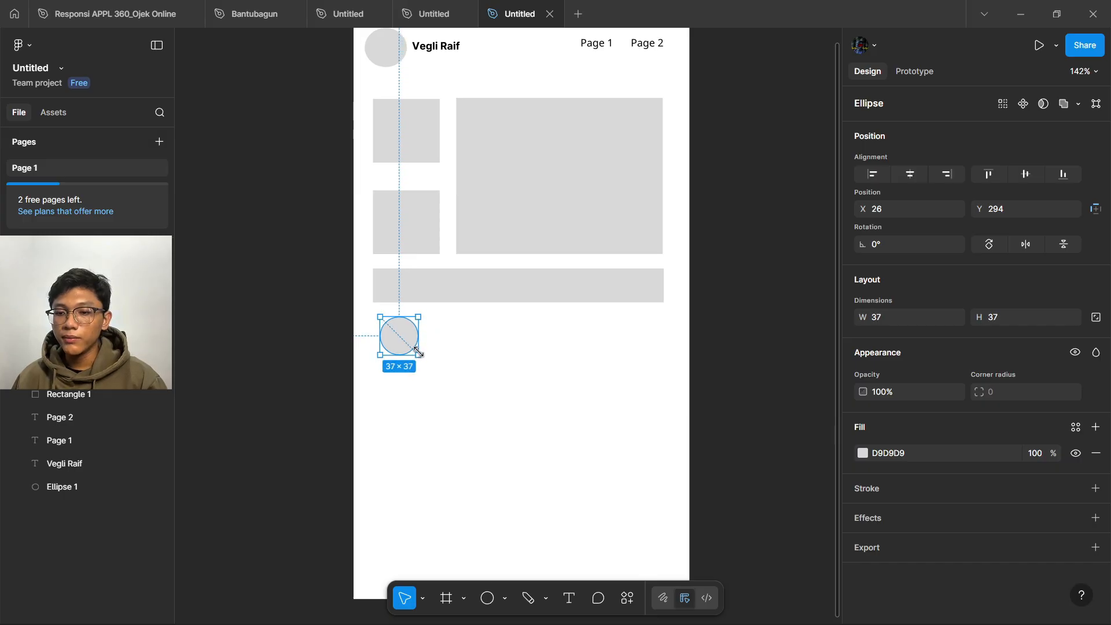
key("ctrl+d")
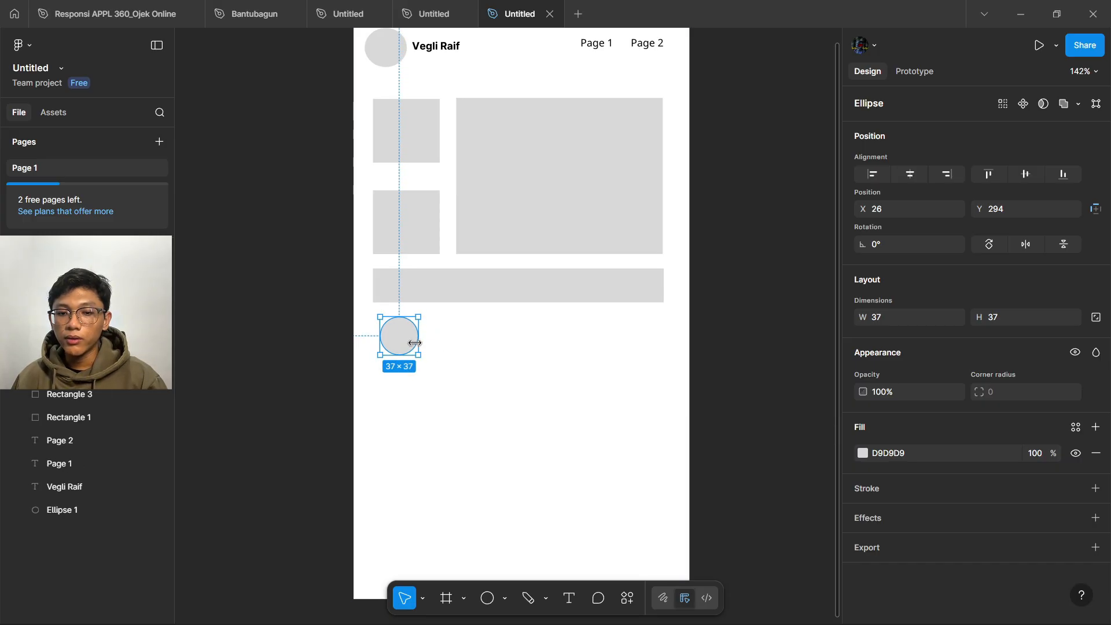
left_click_drag(400, 340, 448, 339)
key("ctrl+d")
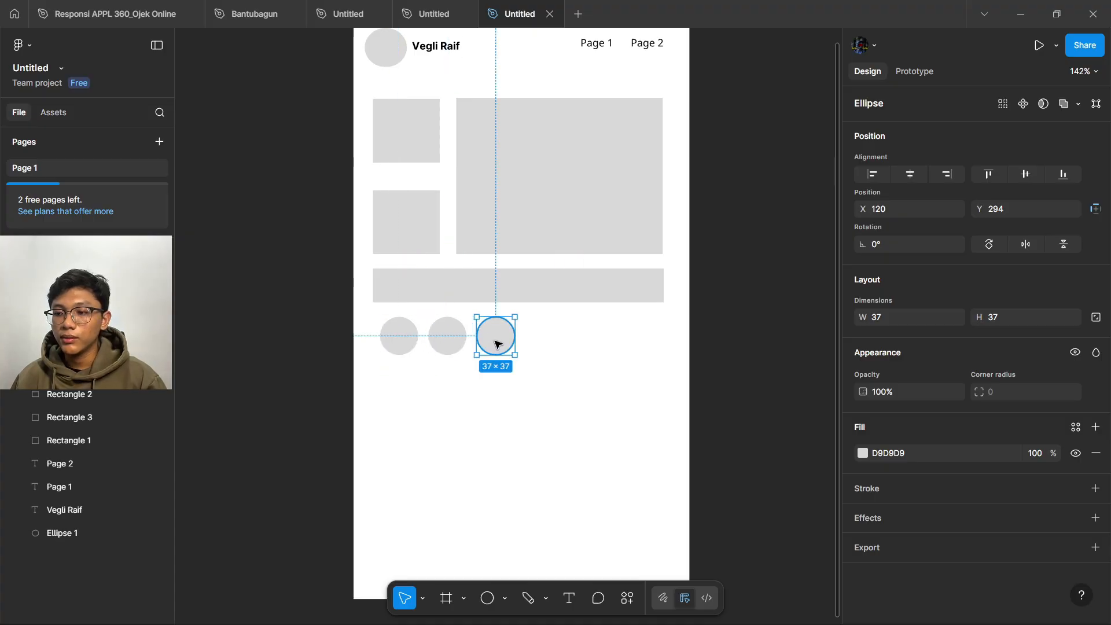
key("ctrl+d")
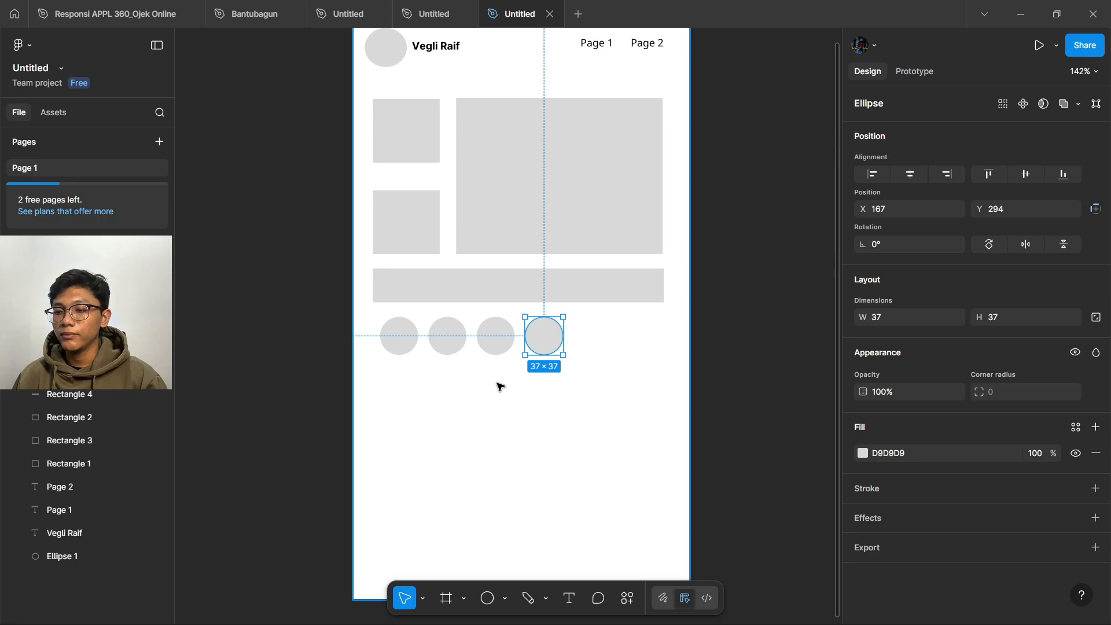
key("ctrl+d")
key("ctrl+d")
left_click(500, 451)
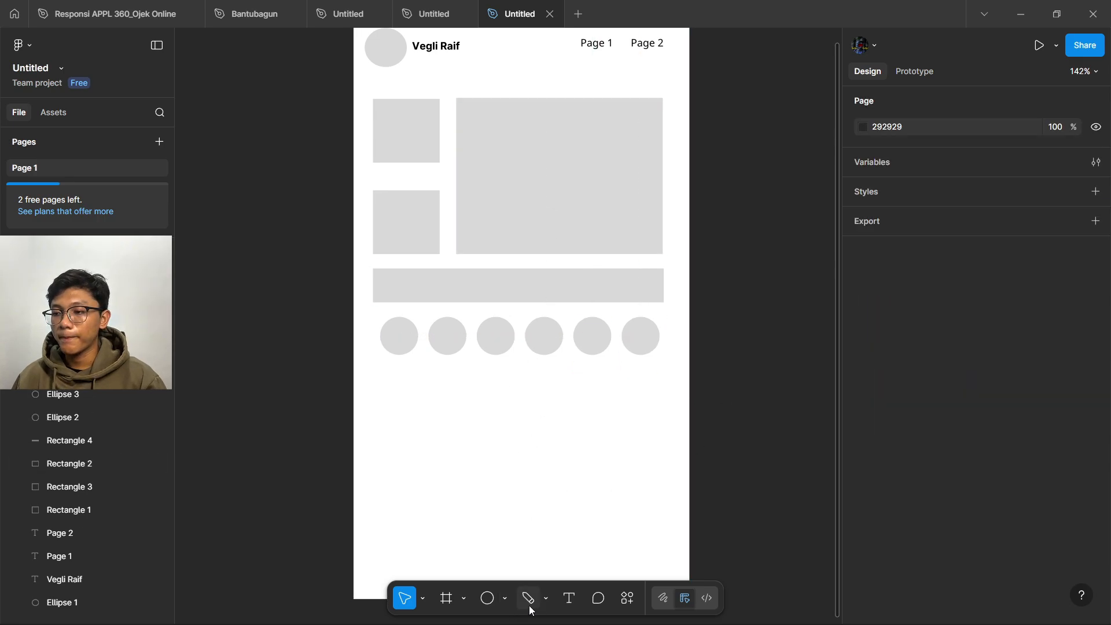
- Draw a grey rectangle below the circle row and widen it to 282×131 to match the bar
left_click(507, 598)
left_click(540, 457)
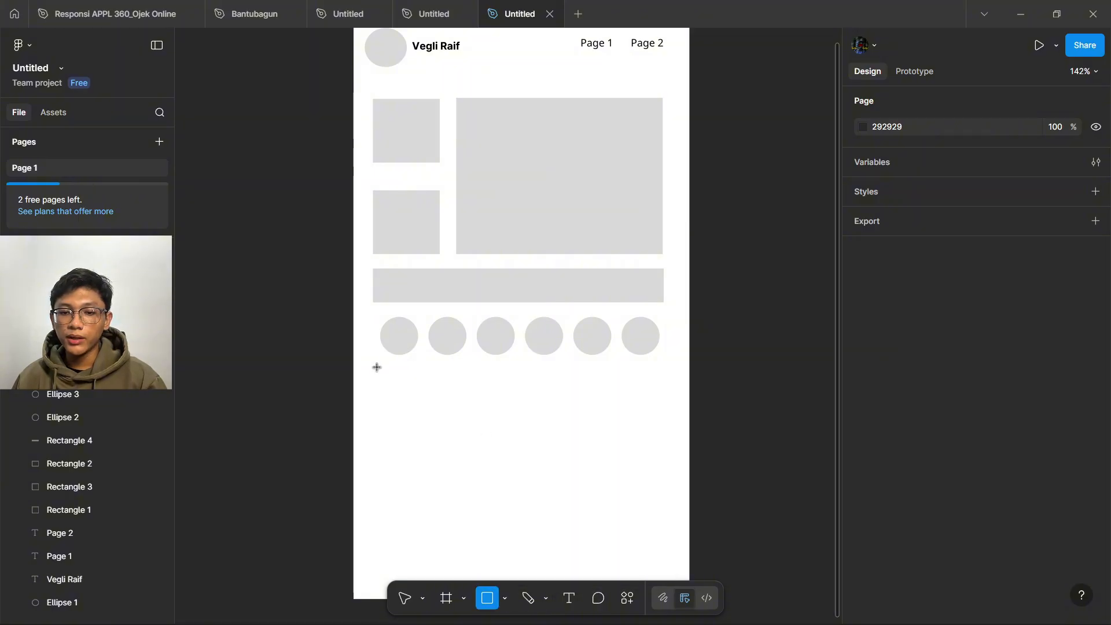
mouse_move(374, 371)
left_mouse_down()
mouse_move(583, 467)
mouse_move(642, 521)
mouse_move(659, 506)
left_mouse_up()
left_click(706, 439)
scroll(706, 439, "down", 1)
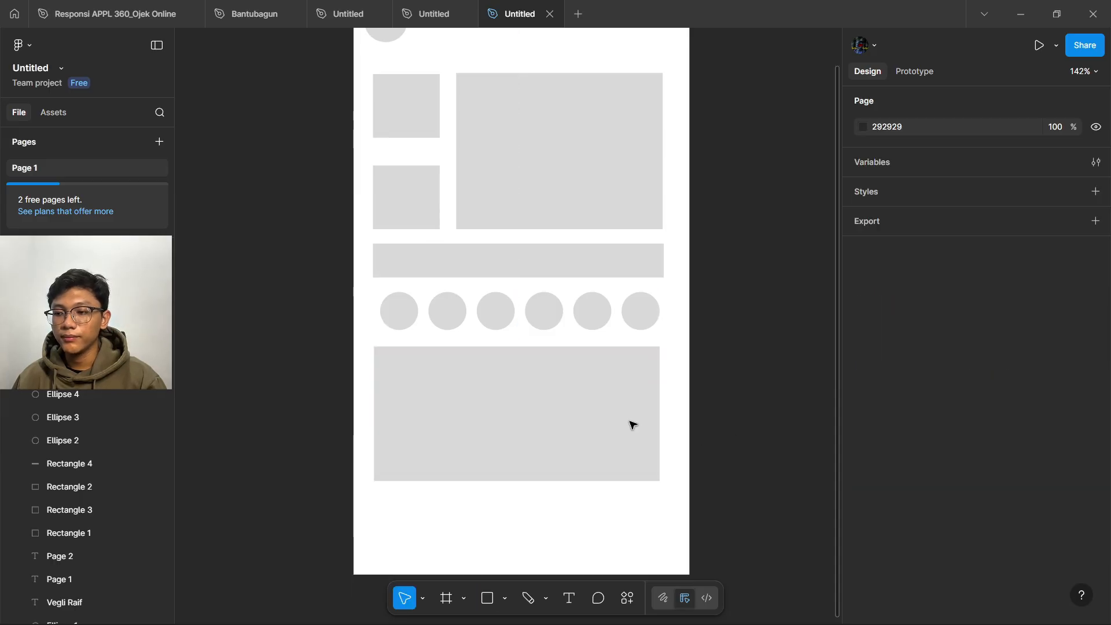
left_click(600, 428)
left_click_drag(662, 419, 660, 421)
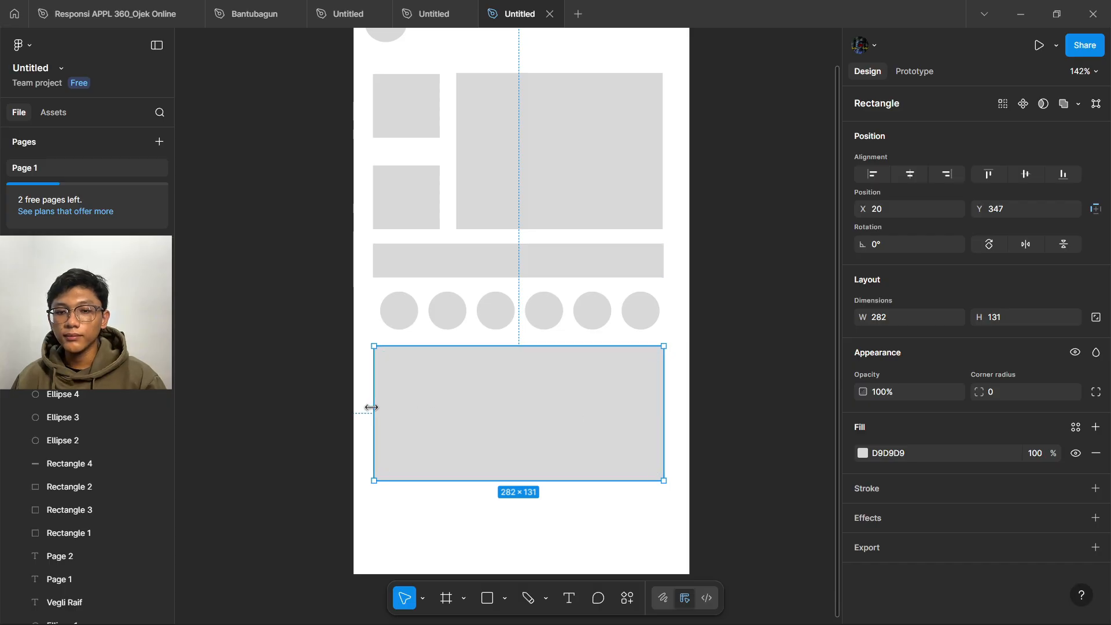
left_click(743, 350)
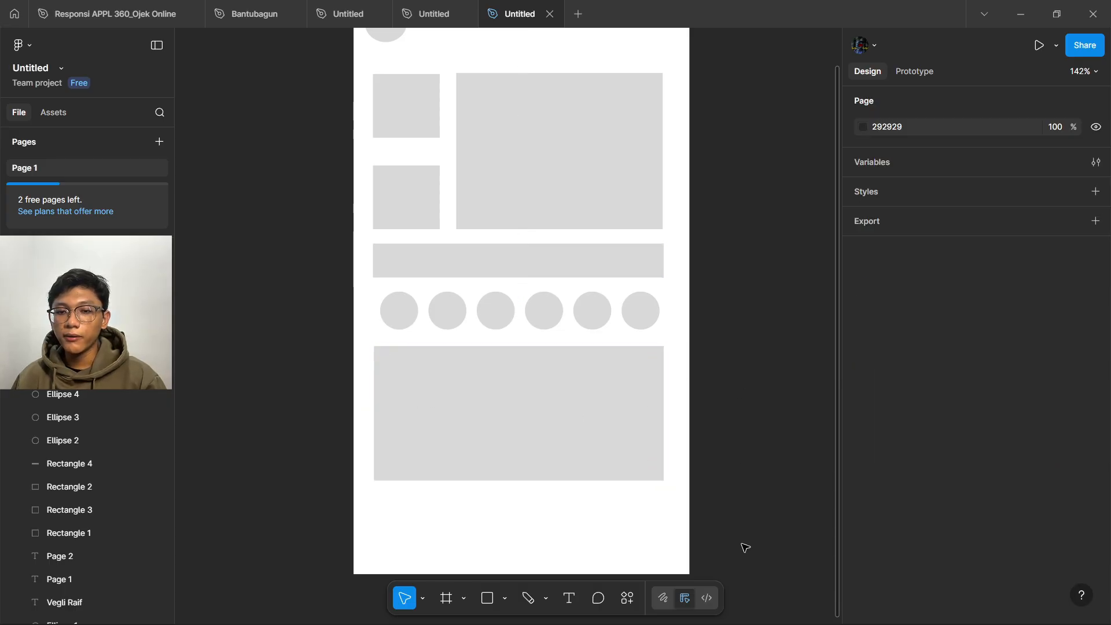
scroll(735, 527, "down", 3)
scroll(583, 477, "up", 2)
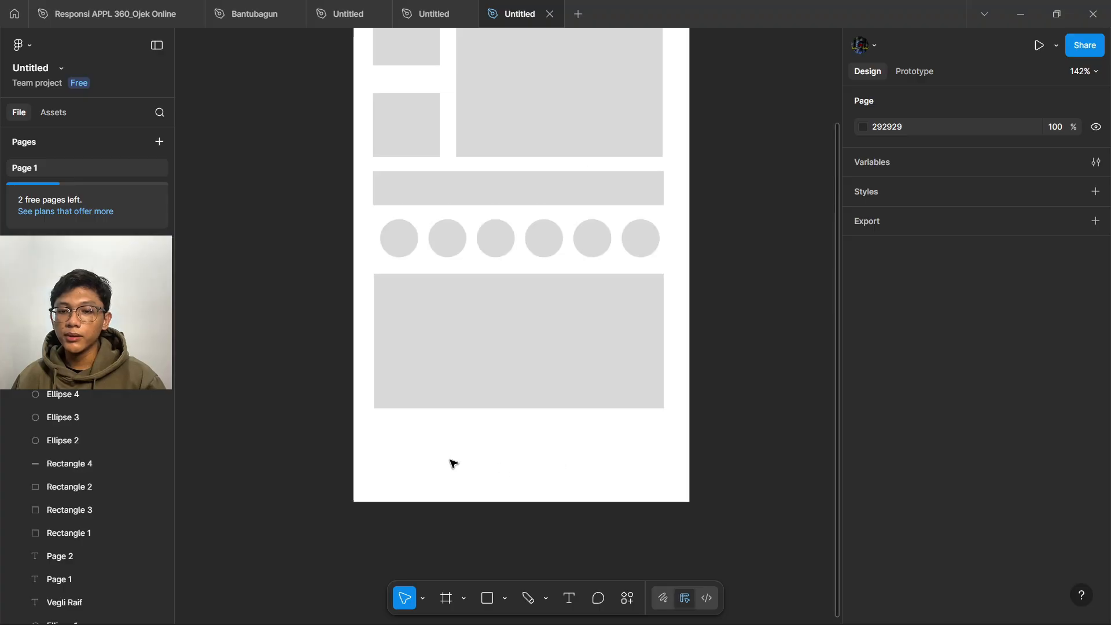
left_click(569, 600)
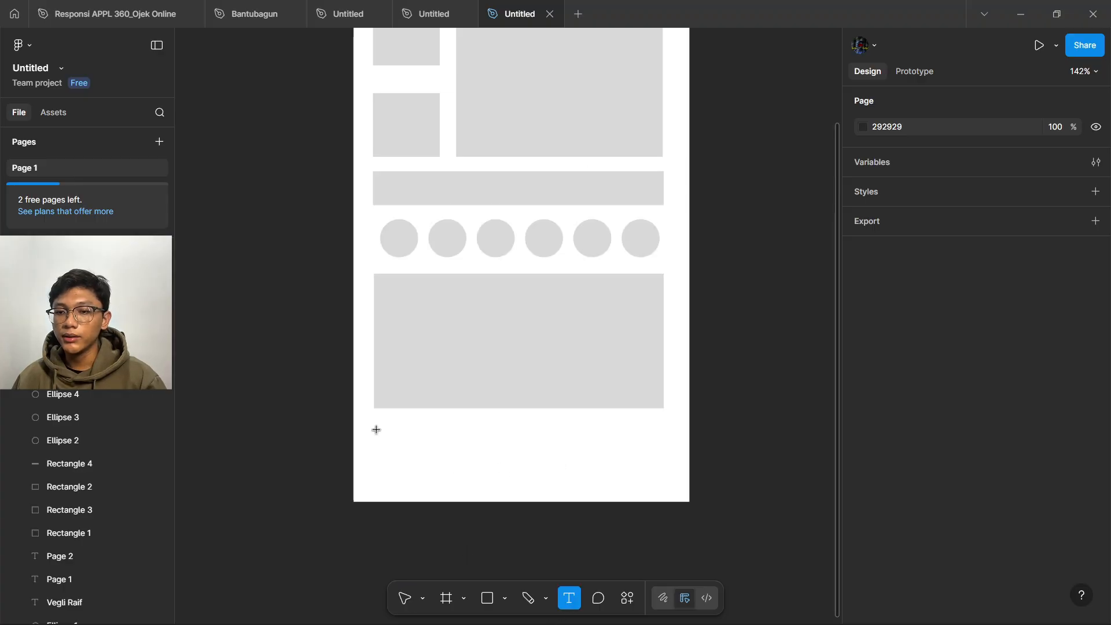
left_click_drag(376, 430, 482, 484)
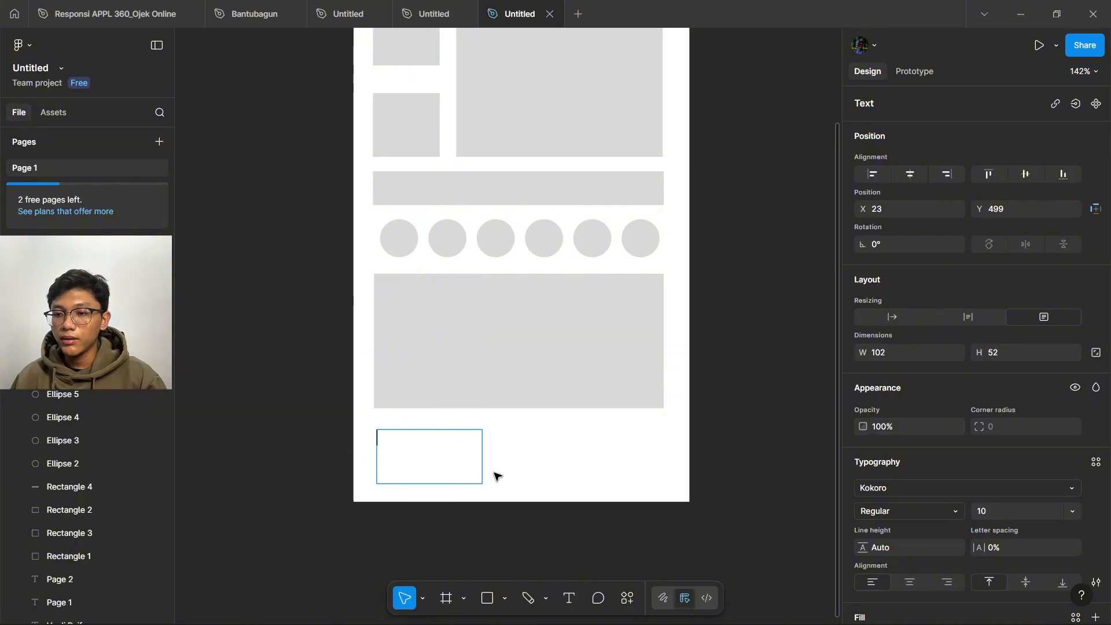
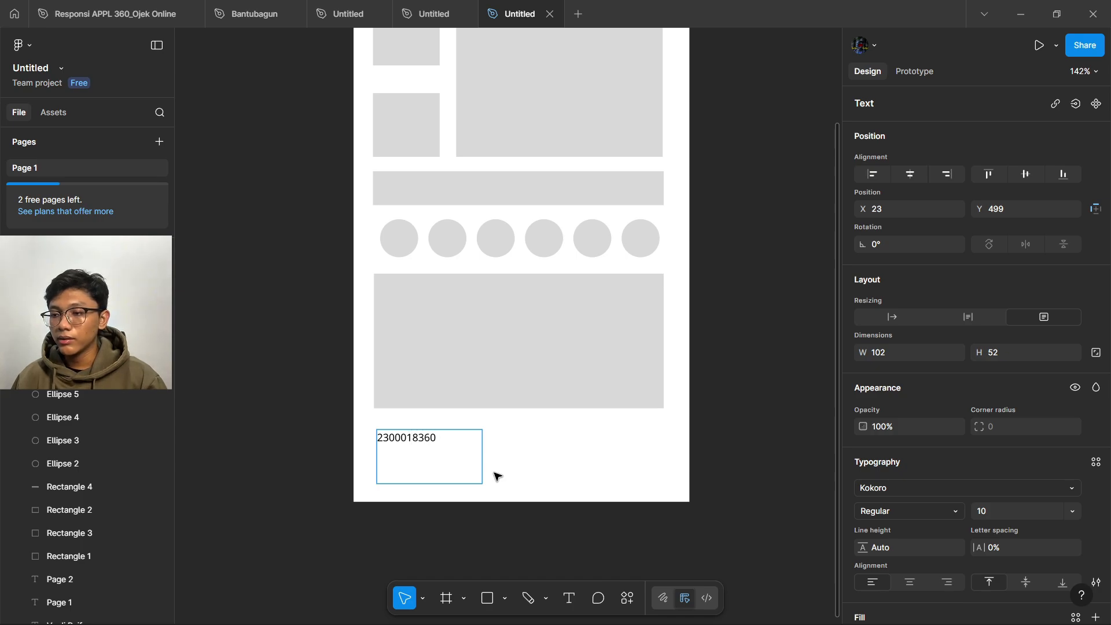
type(", Inf")
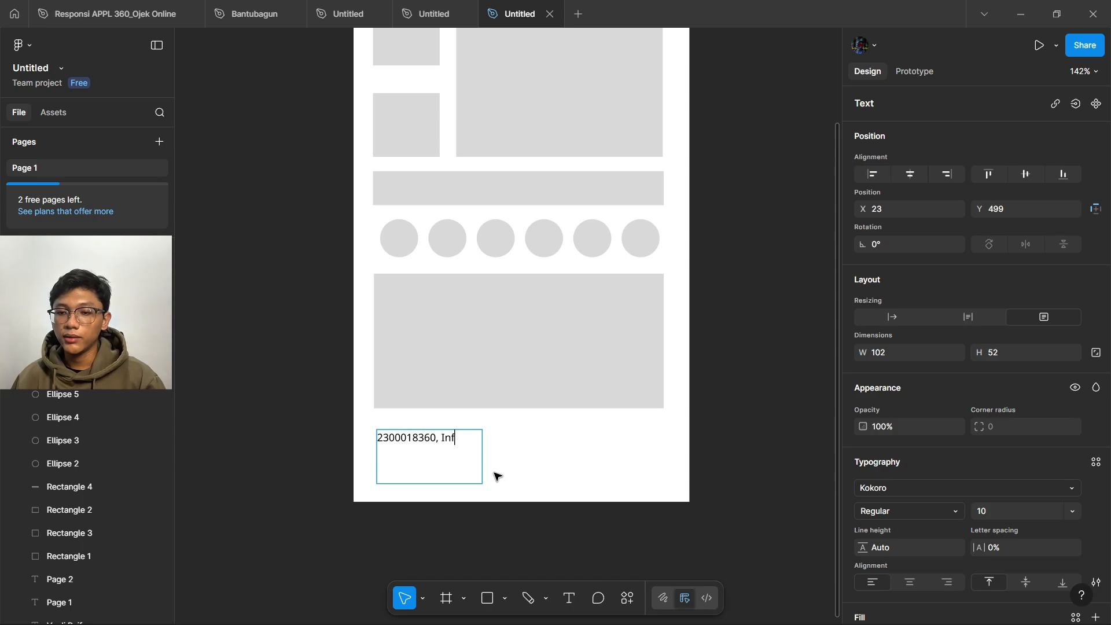
type("ormatics st")
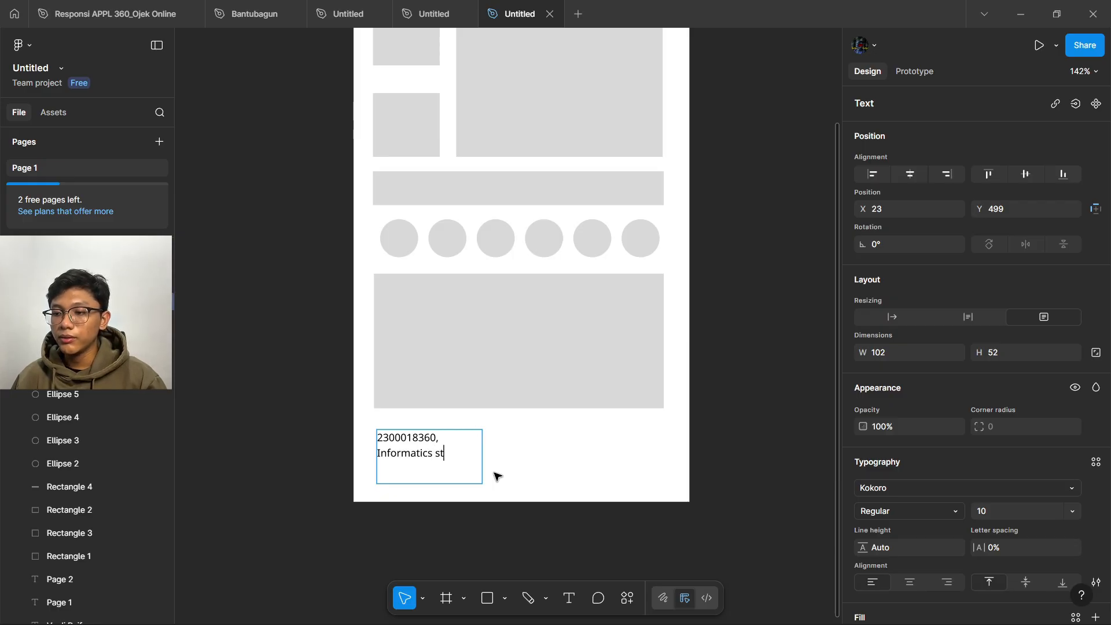
type("uden")
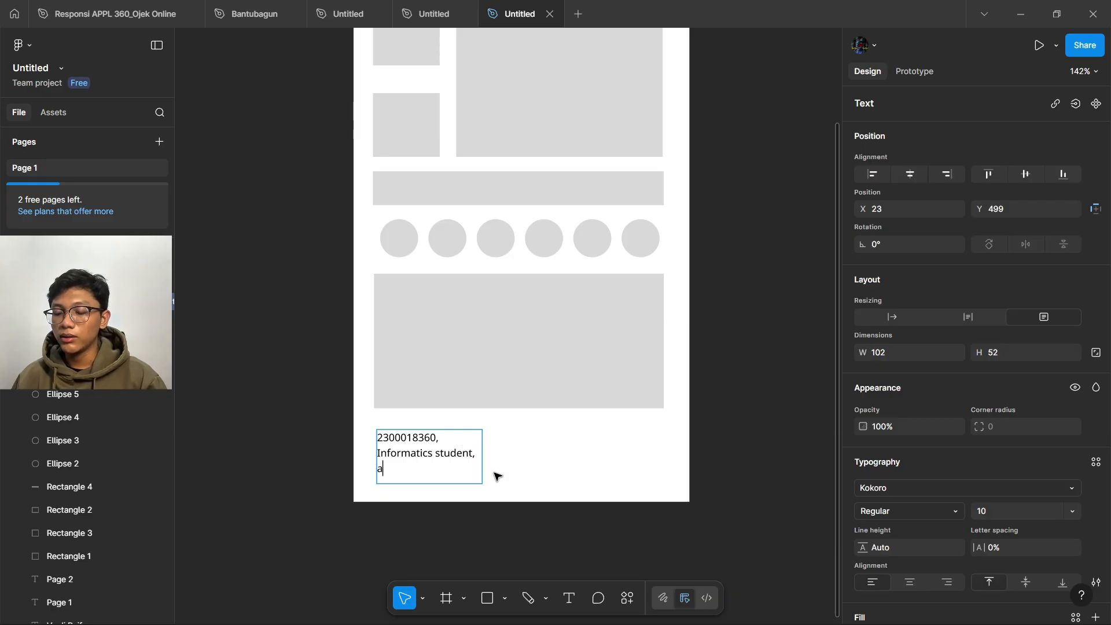
type("t, A")
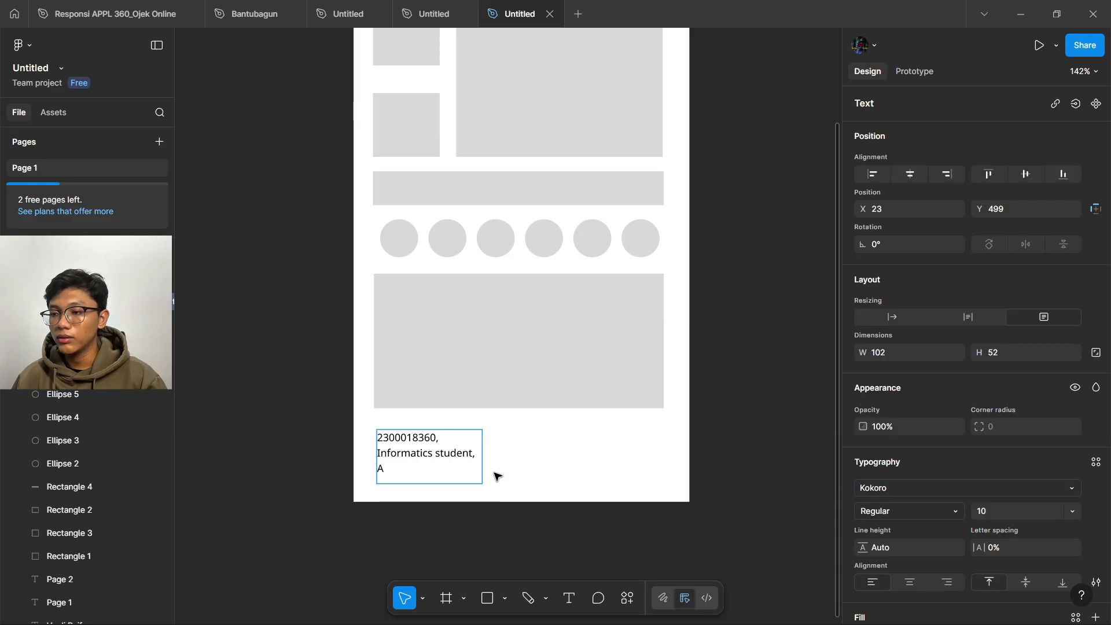
type("hmad Dahla")
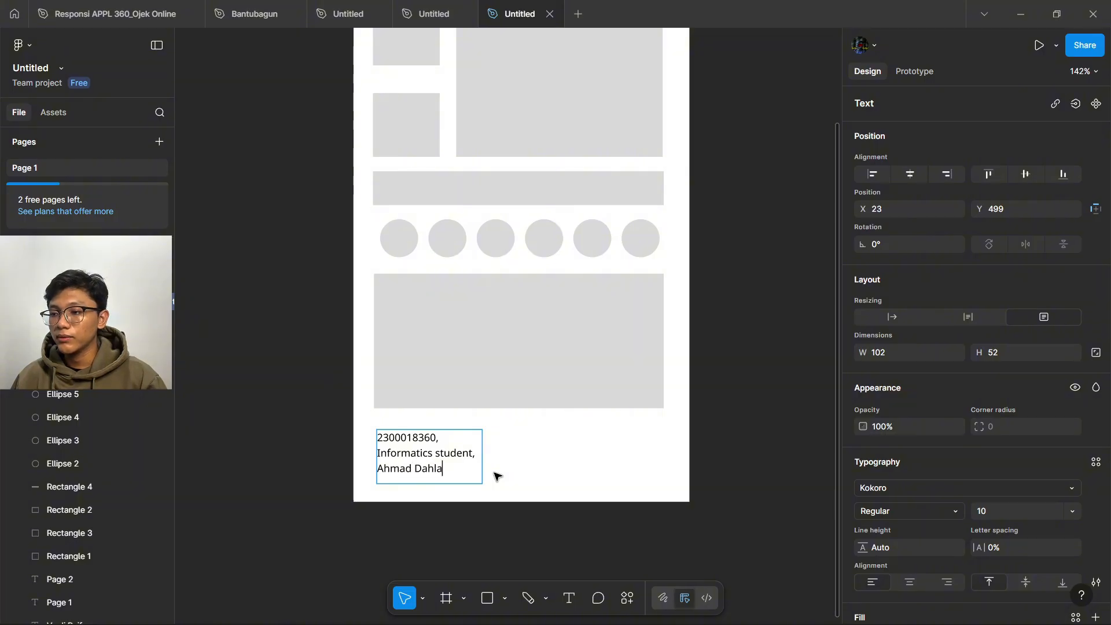
type("n Univ")
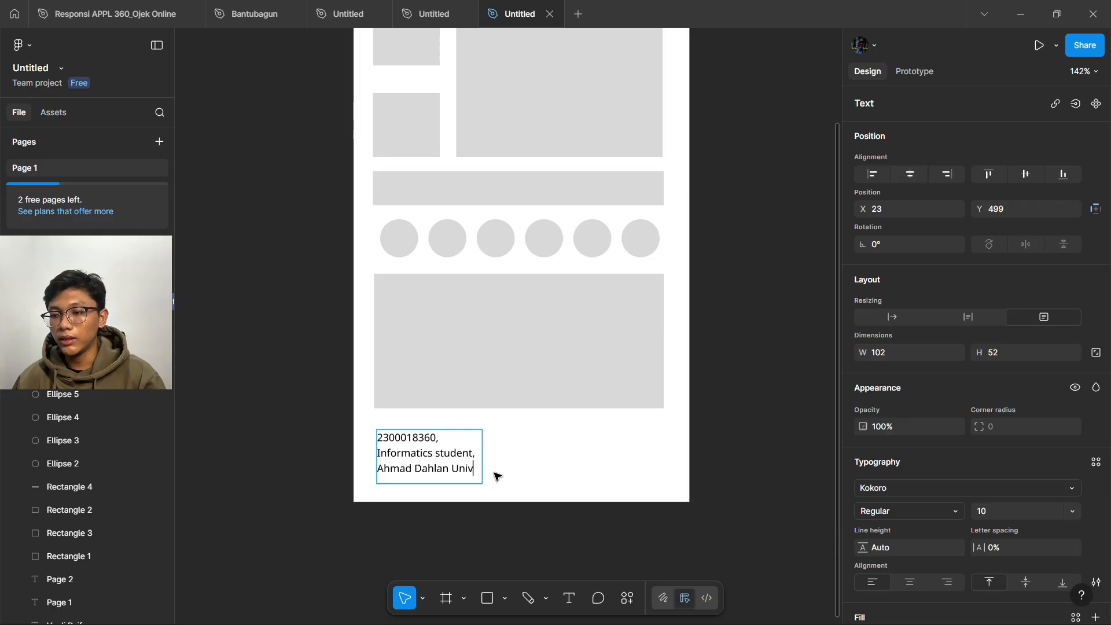
type("ersity")
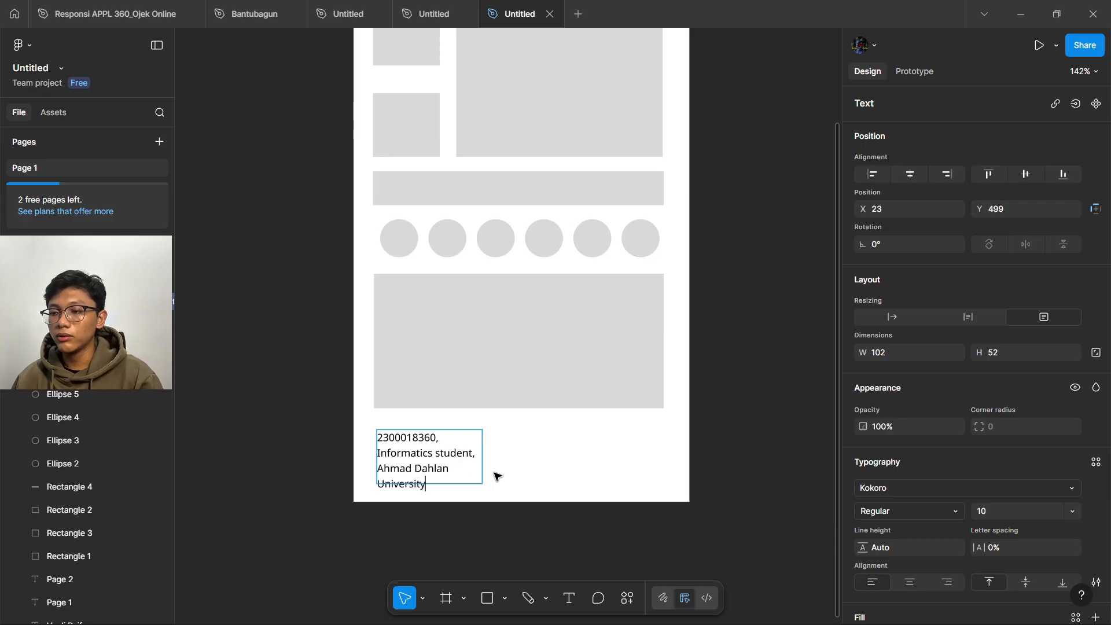
key("Escape")
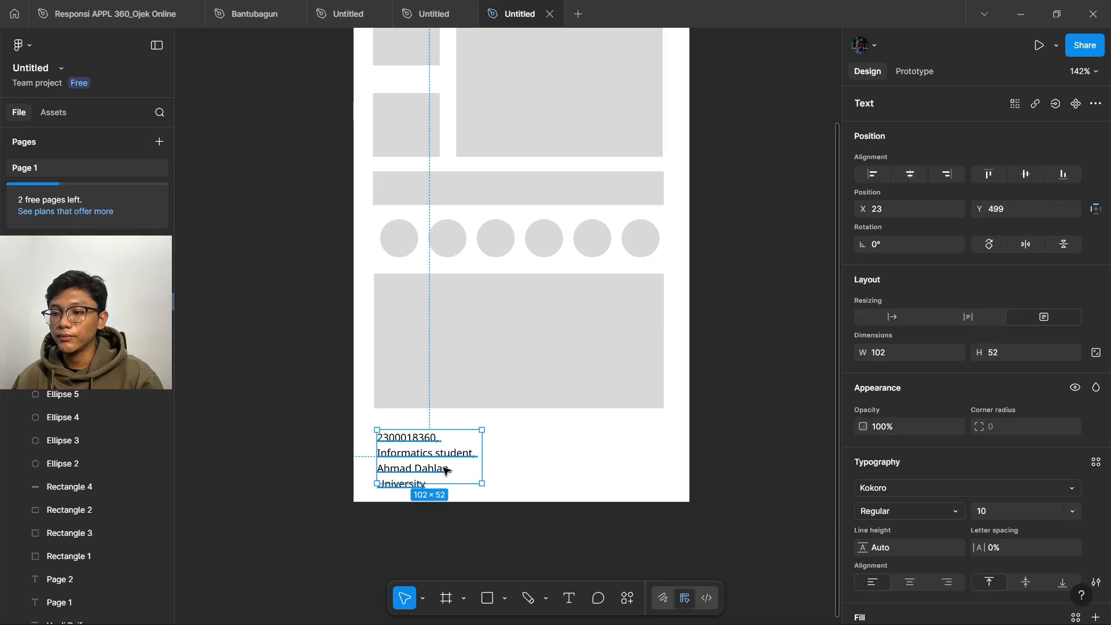
- Change the caption's font size to 7
mouse_move(431, 482)
left_mouse_down()
mouse_move(431, 441)
mouse_move(419, 491)
left_mouse_up()
double_click(439, 484)
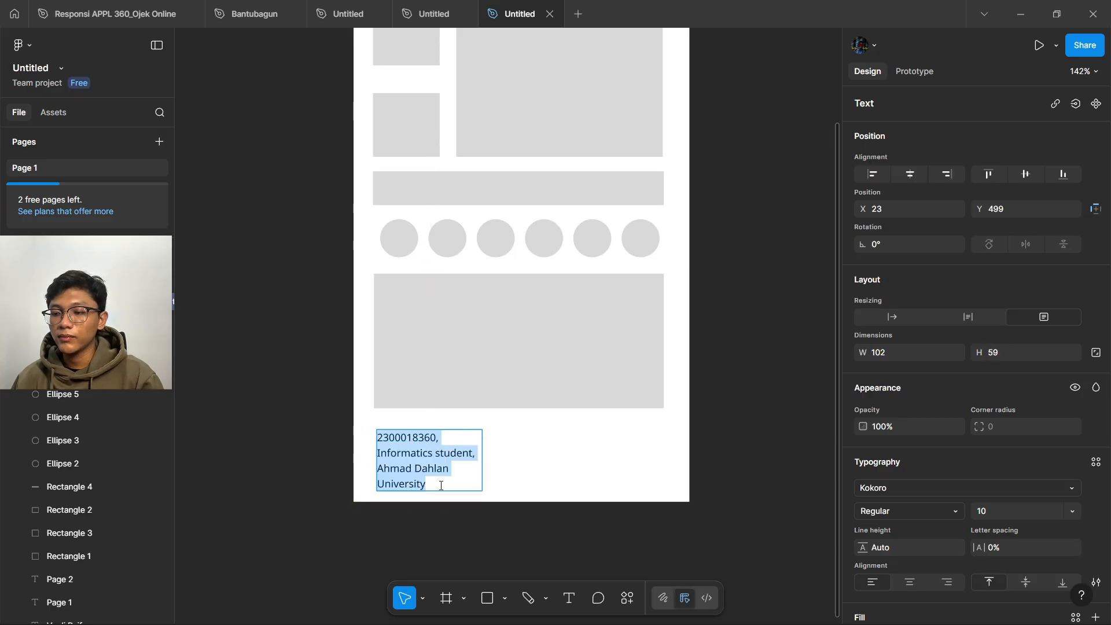
left_click(1079, 511)
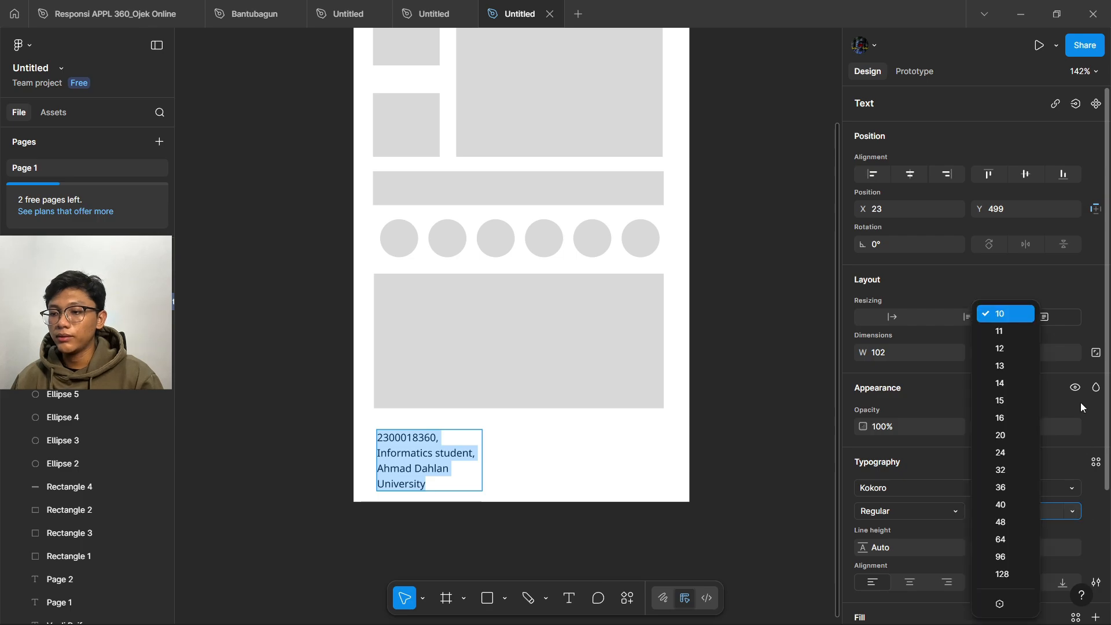
left_click(1100, 539)
left_click(1019, 511)
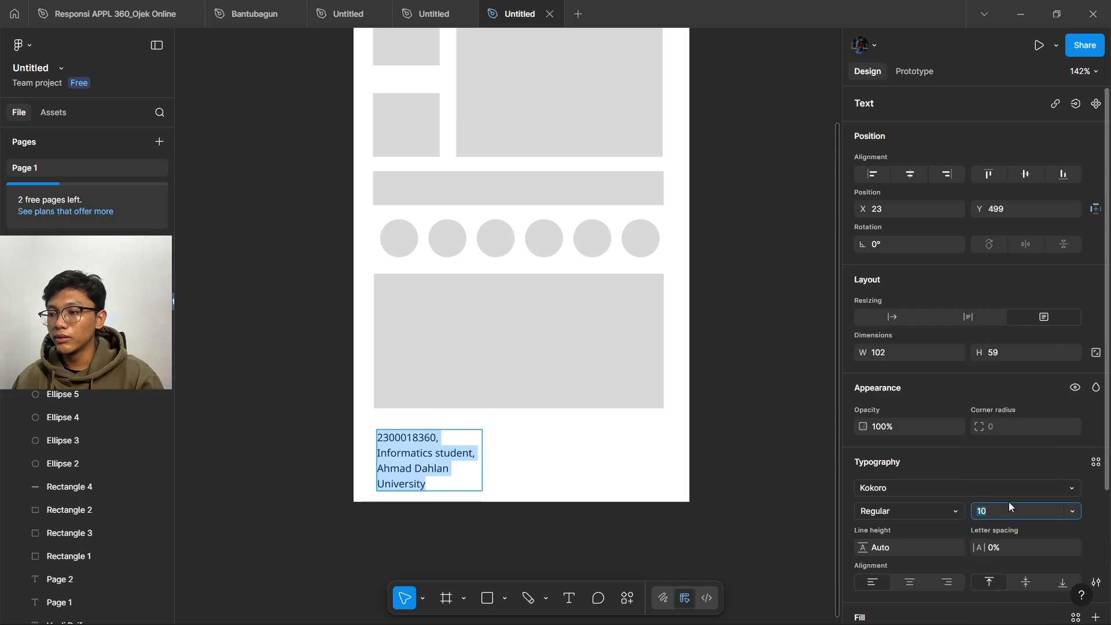
type("5")
key("Return")
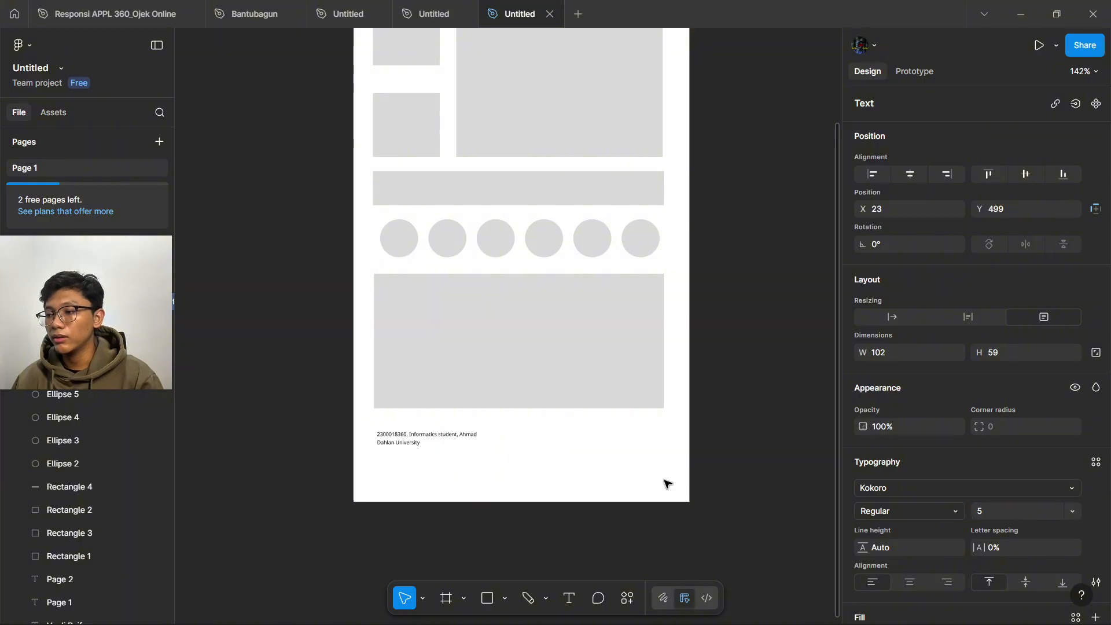
left_click(993, 510)
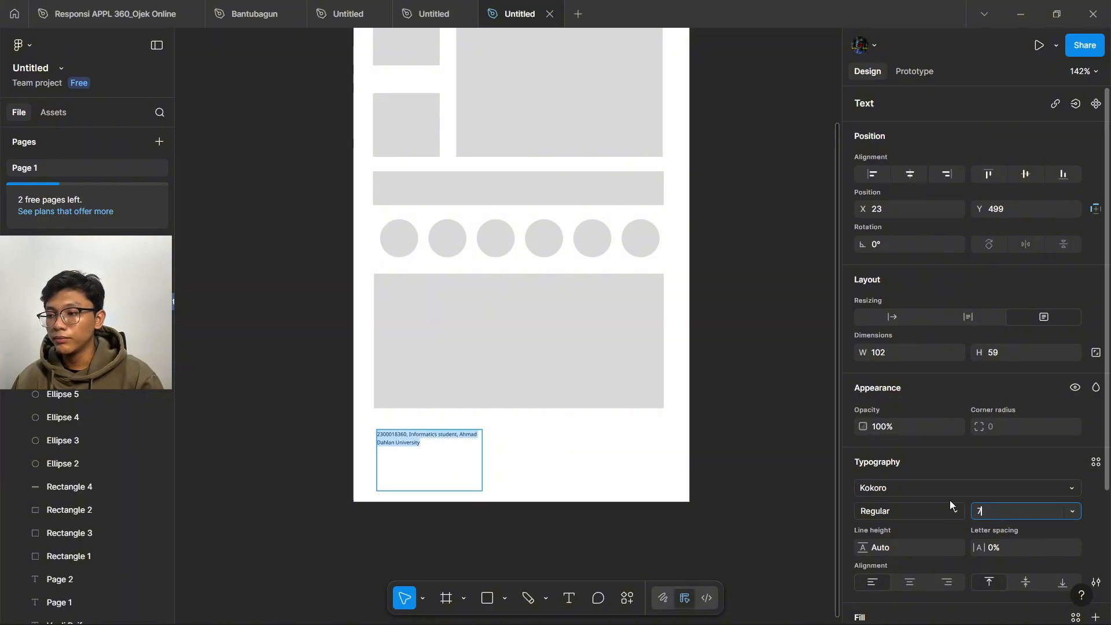
key("Return")
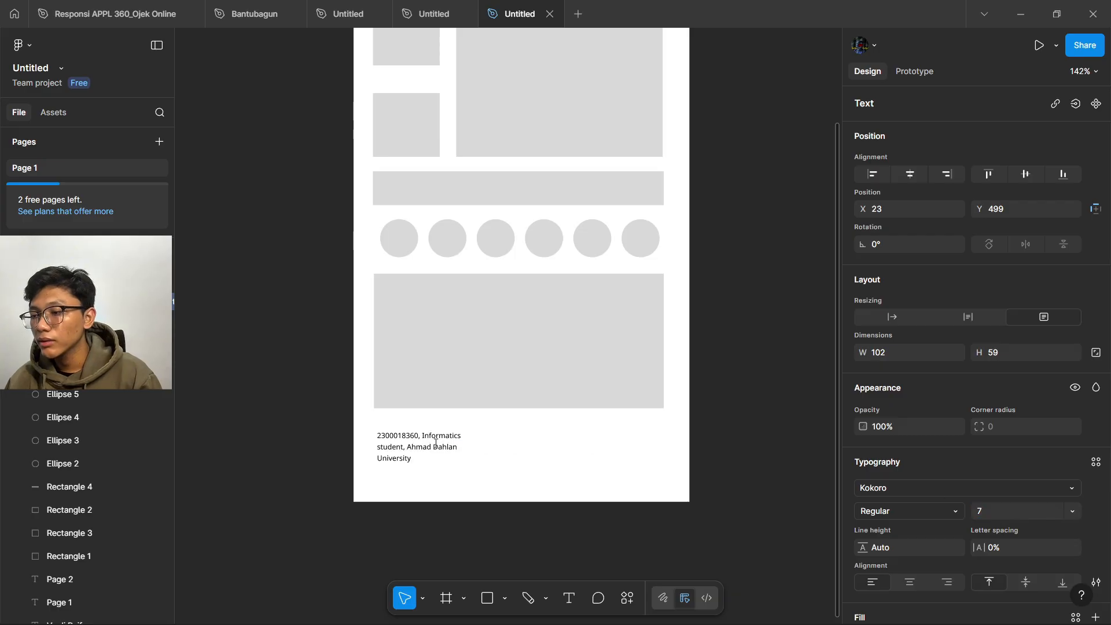
- Reshape the caption box to 102×37 at X 20, Y 519 so it wraps onto three lines
left_click_drag(484, 491, 445, 472)
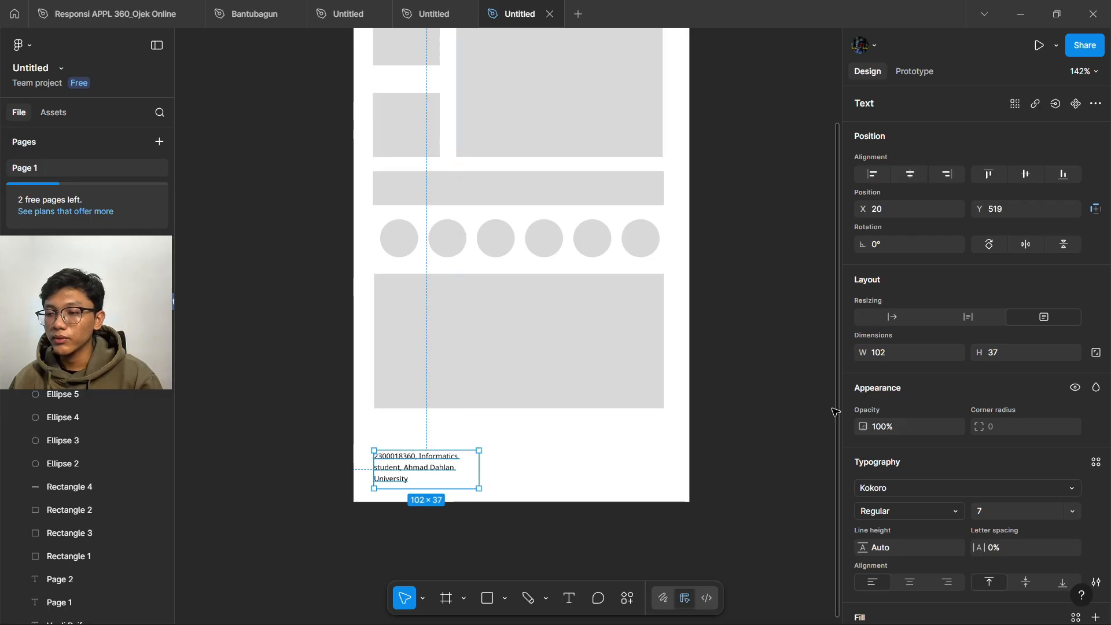
left_click(753, 452)
scroll(620, 335, "up", 10)
scroll(470, 367, "down", 5)
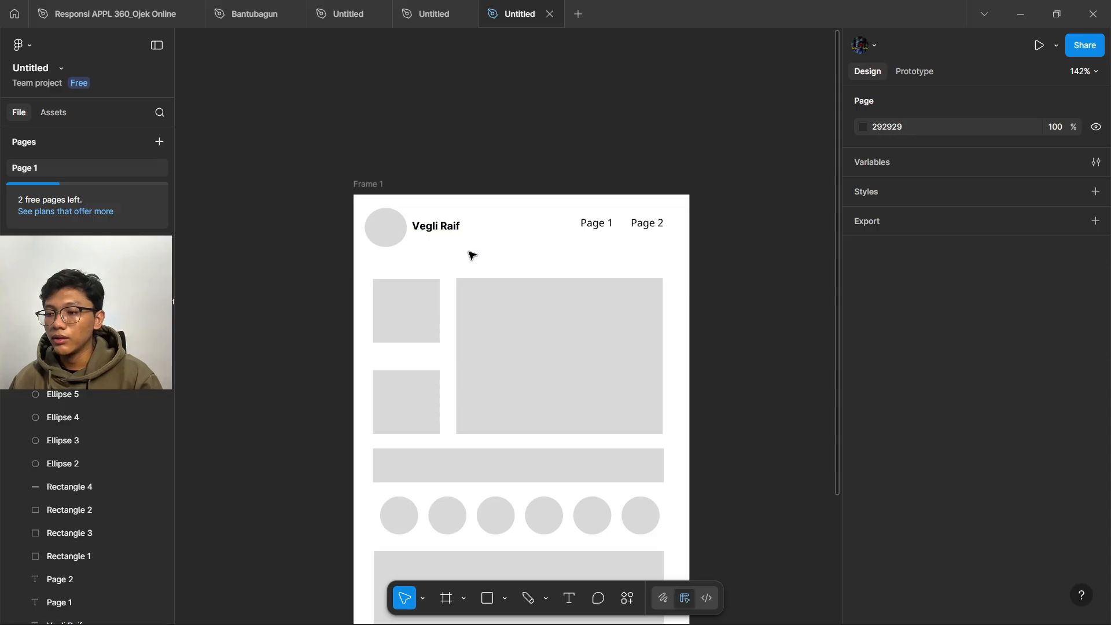
- Duplicate the header avatar circle and name and move the copies below the large rectangle
left_click(471, 260)
left_click(385, 227)
left_click(435, 226, "shift")
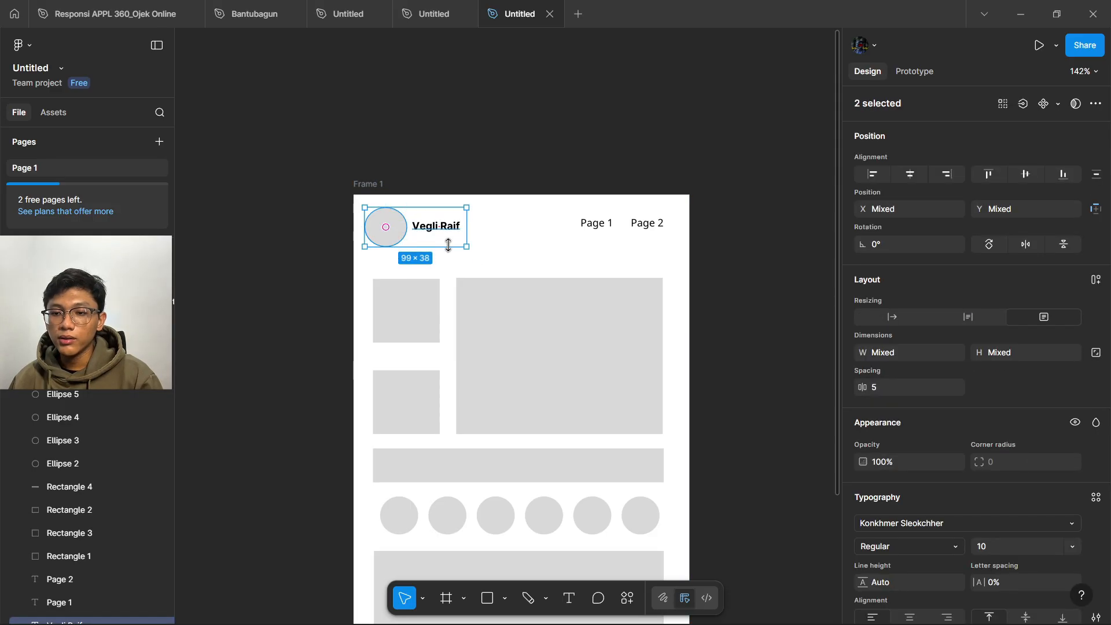
key("ctrl+d")
left_click_drag(444, 227, 447, 359)
scroll(469, 384, "down", 6)
left_click(446, 357)
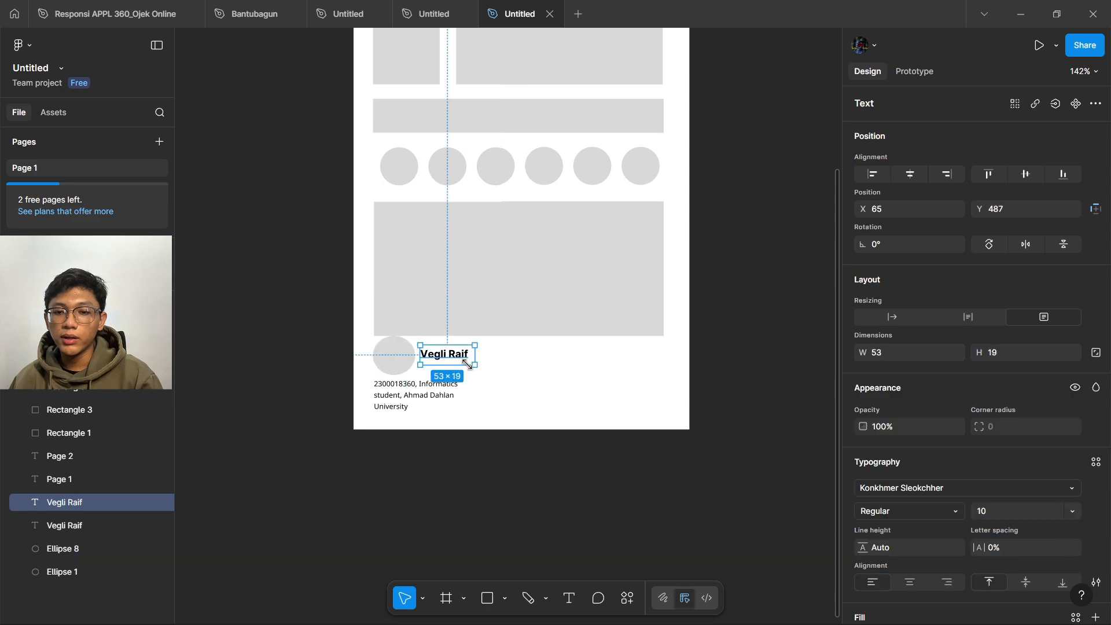
left_click(394, 356)
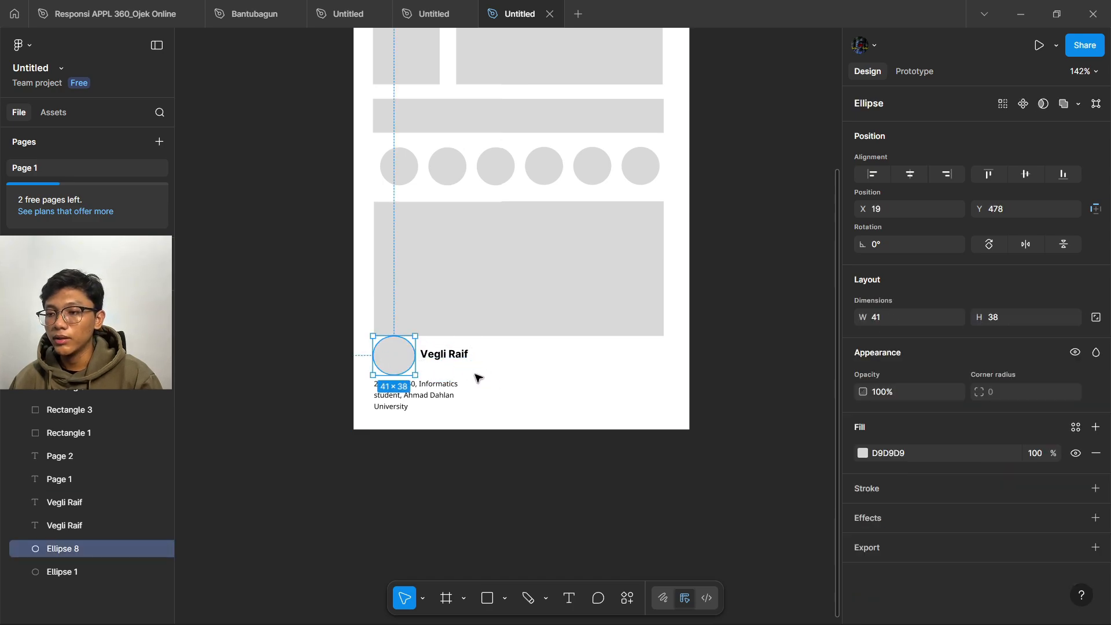
left_click_drag(492, 368, 405, 354)
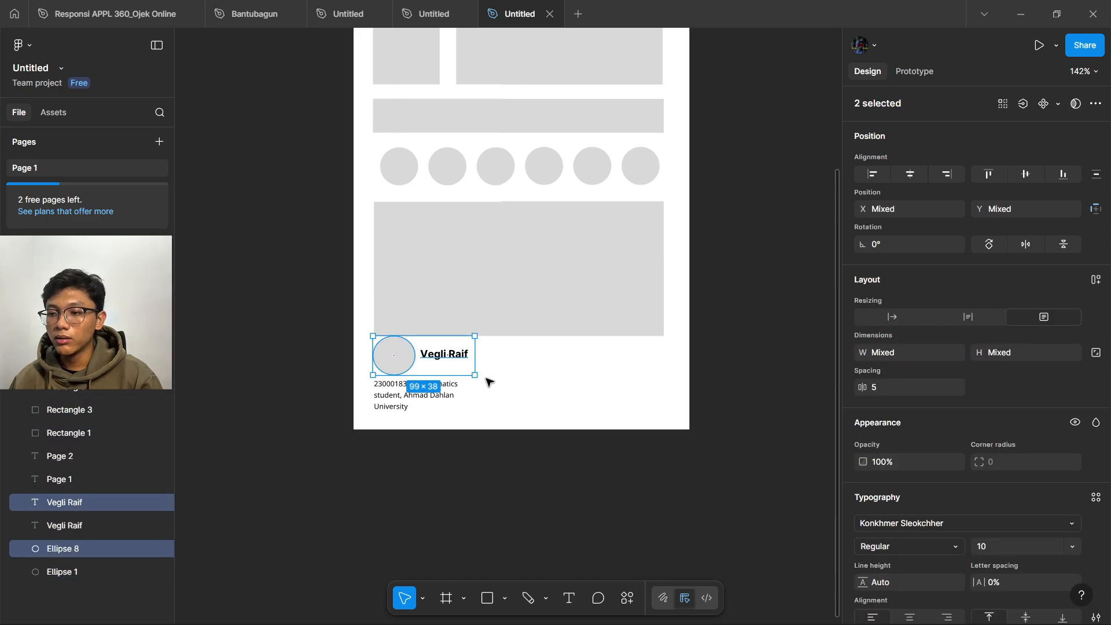
left_click_drag(474, 375, 456, 363)
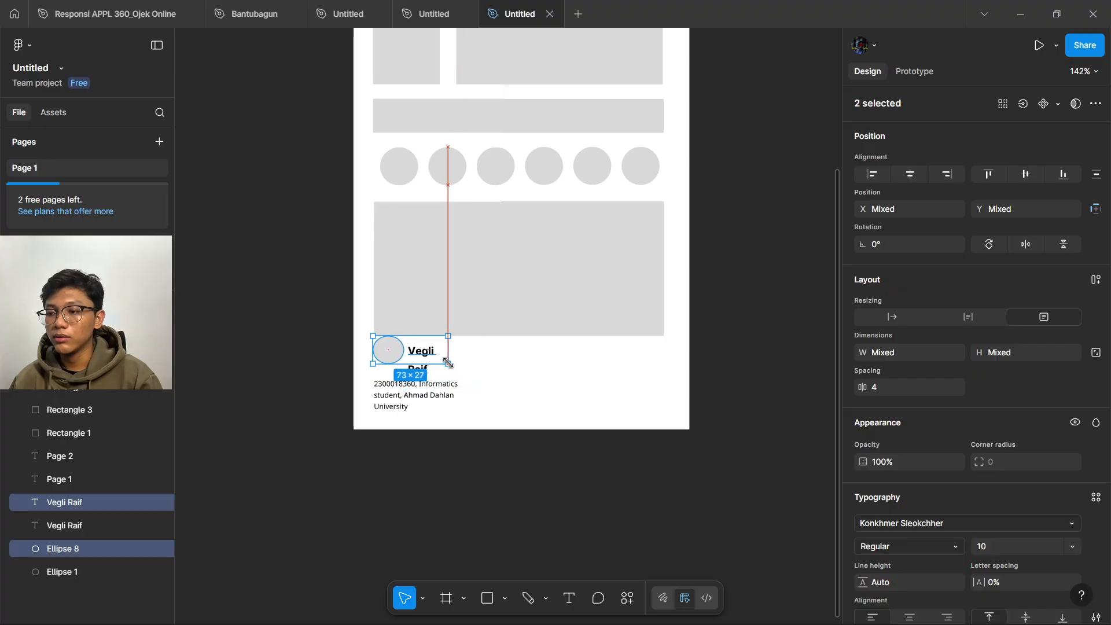
left_click(472, 367)
left_click(426, 352)
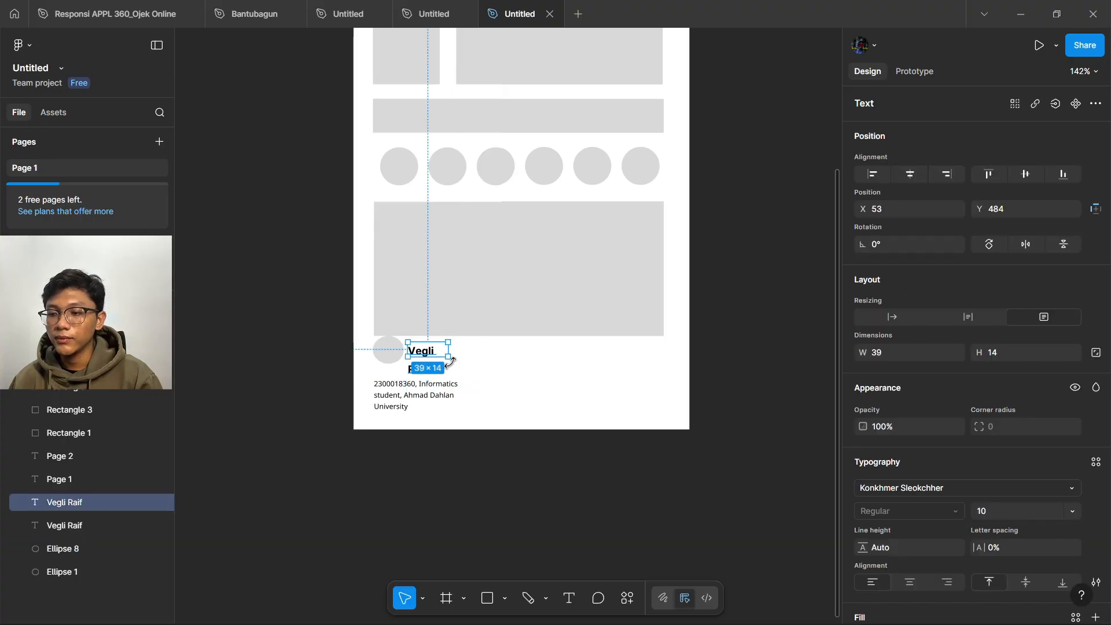
left_click_drag(450, 358, 457, 357)
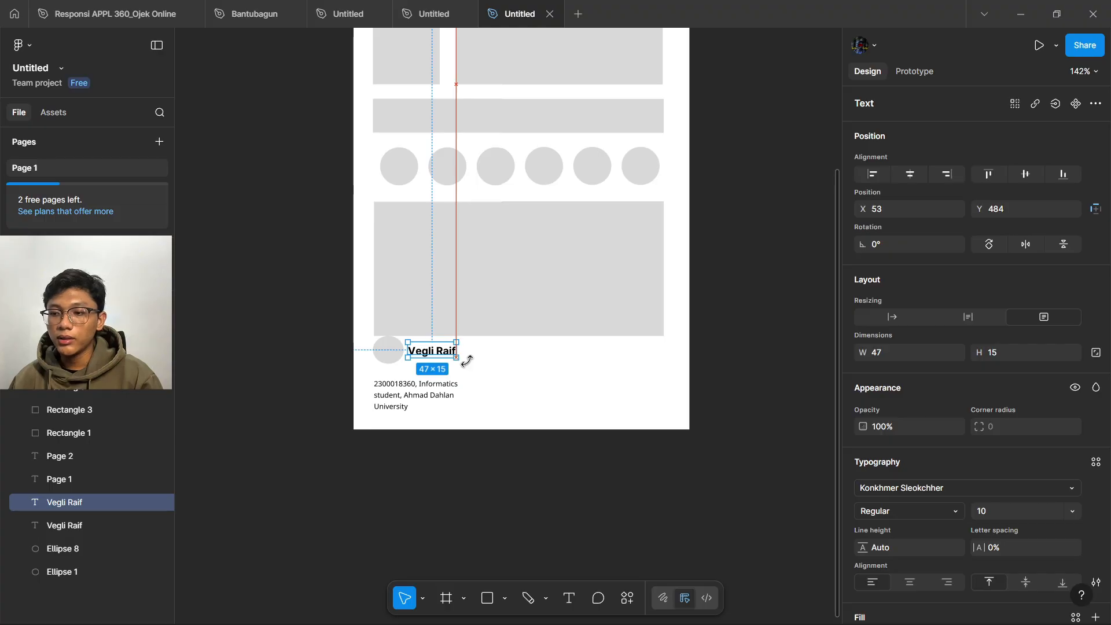
- Move the footer avatar circle beside the name and make it smaller
left_click(467, 362)
left_click_drag(390, 350, 443, 371)
left_click(544, 414)
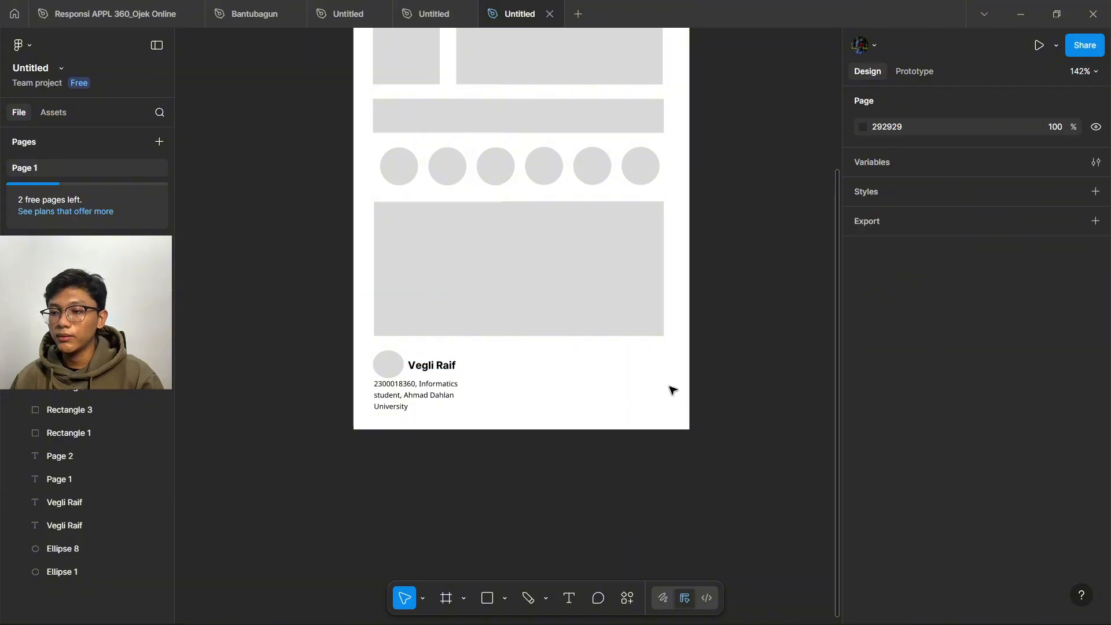
left_click(389, 368)
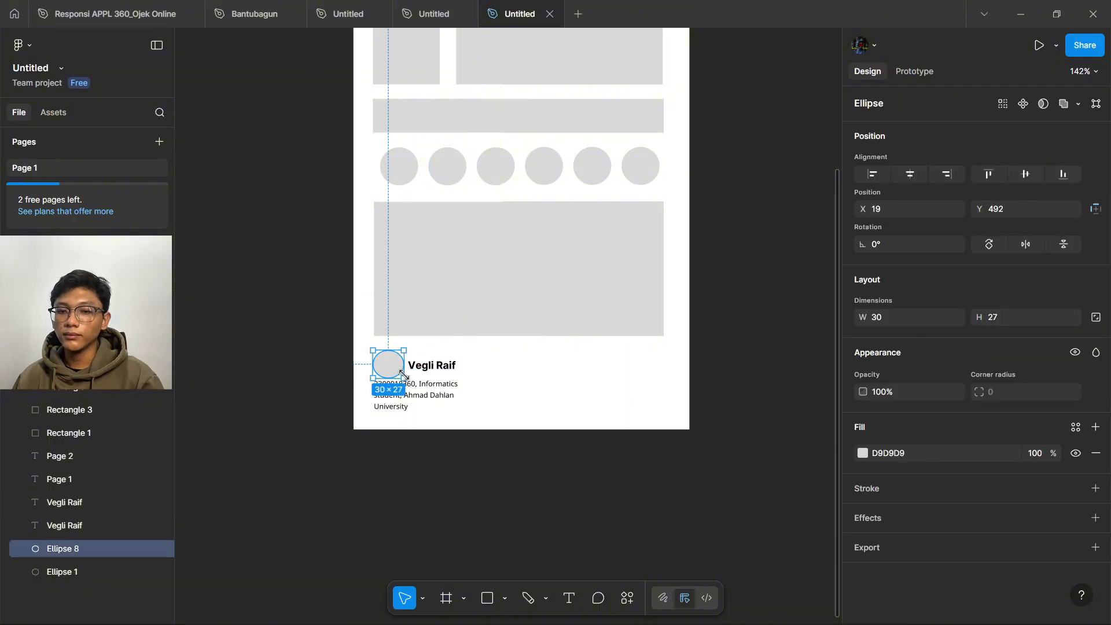
left_click_drag(403, 372, 456, 367)
left_click(538, 372)
left_click(728, 338)
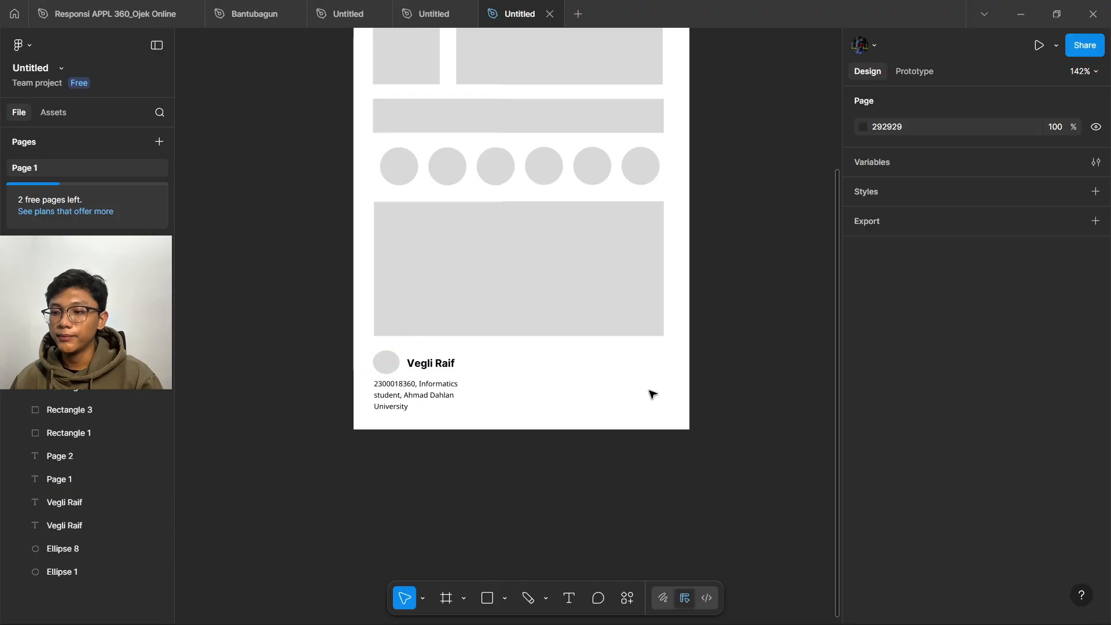
- Shrink the header avatar circle slightly to about 37×34
scroll(706, 415, "up", 3)
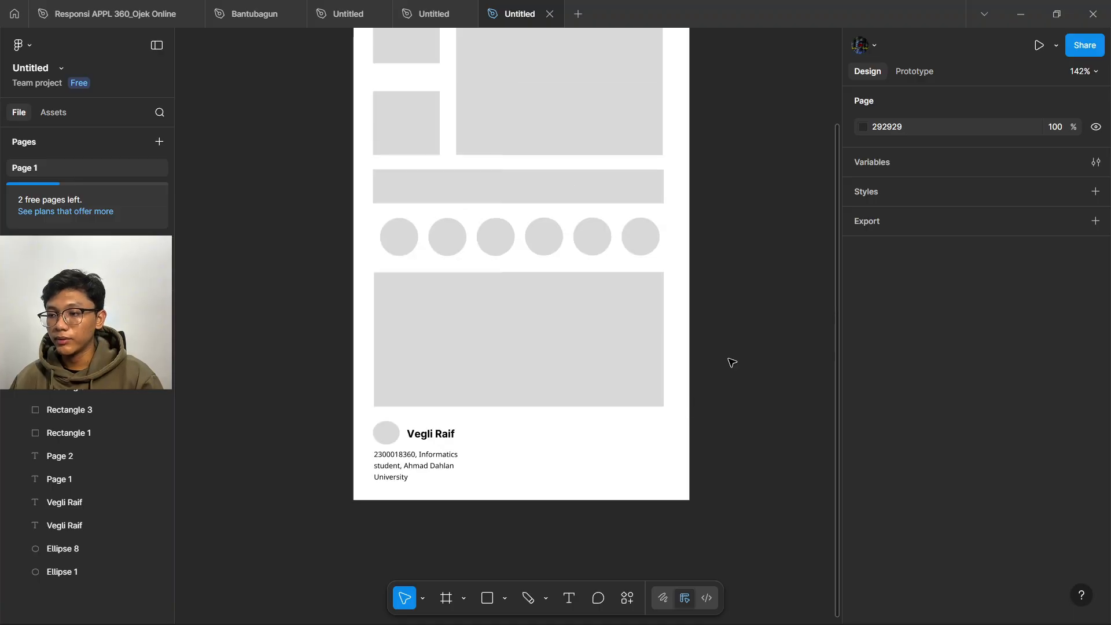
scroll(731, 363, "up", 6)
scroll(723, 362, "down", 15)
scroll(722, 362, "up", 12)
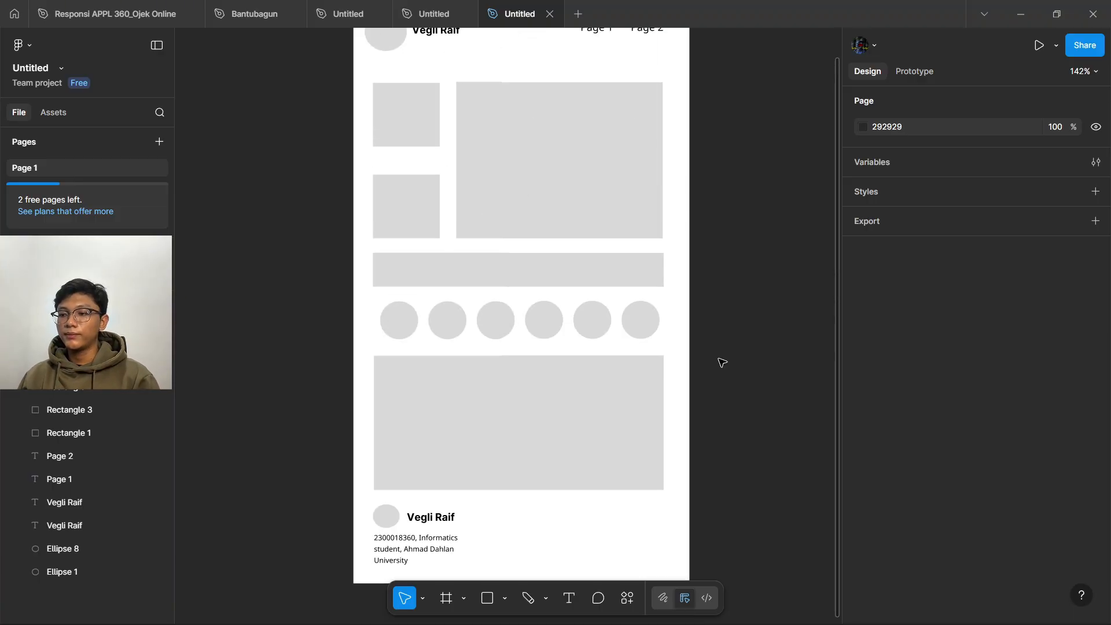
scroll(723, 362, "up", 5)
left_click(383, 199)
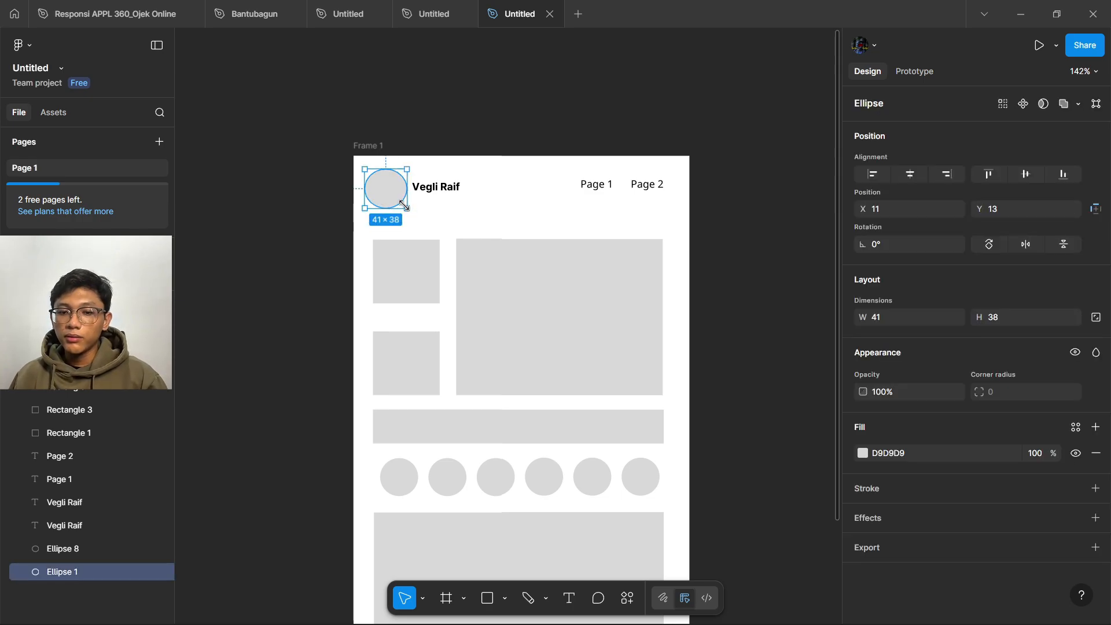
left_click_drag(403, 206, 432, 194)
left_click(553, 232)
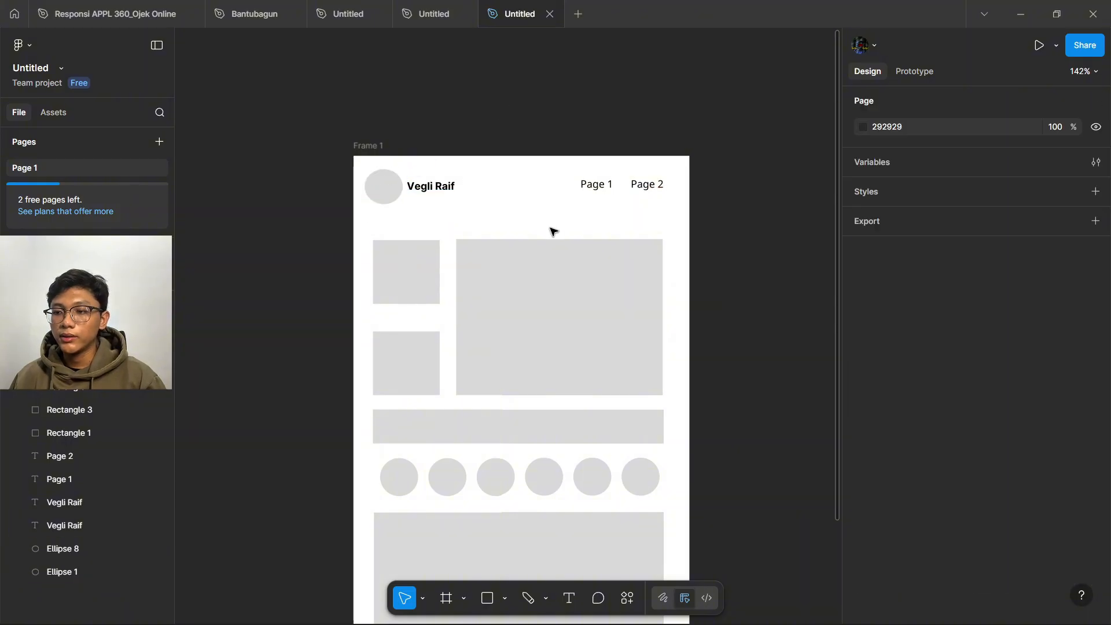
scroll(270, 186, "down", 4)
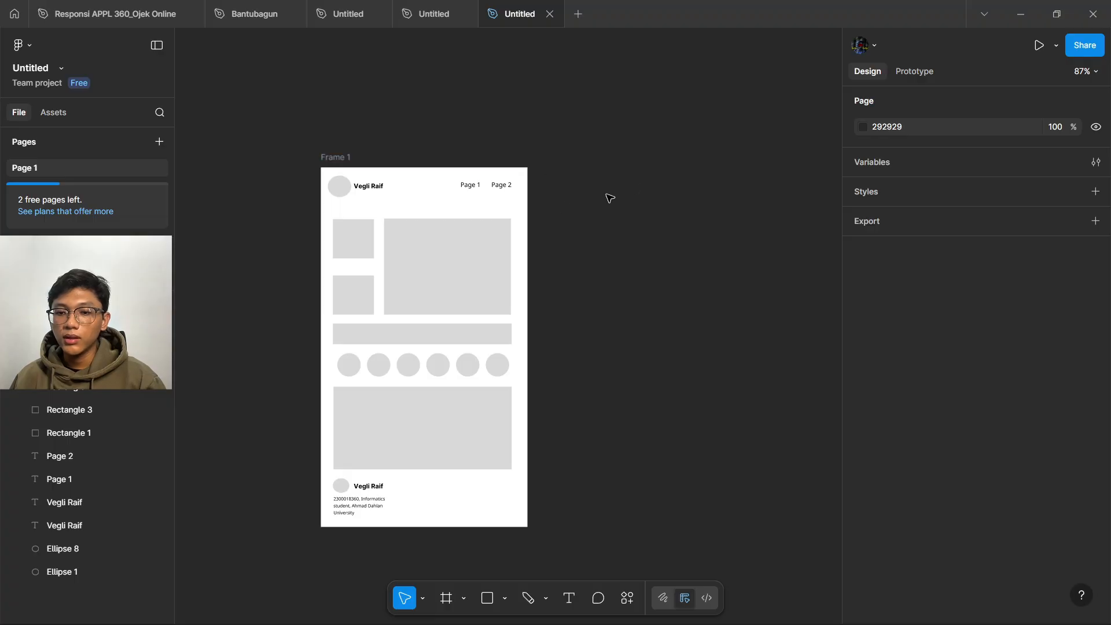
scroll(675, 526, "down", 1)
- Create a blank 327×569 Frame 2 and line it up to the right of Frame 1
left_click(447, 599)
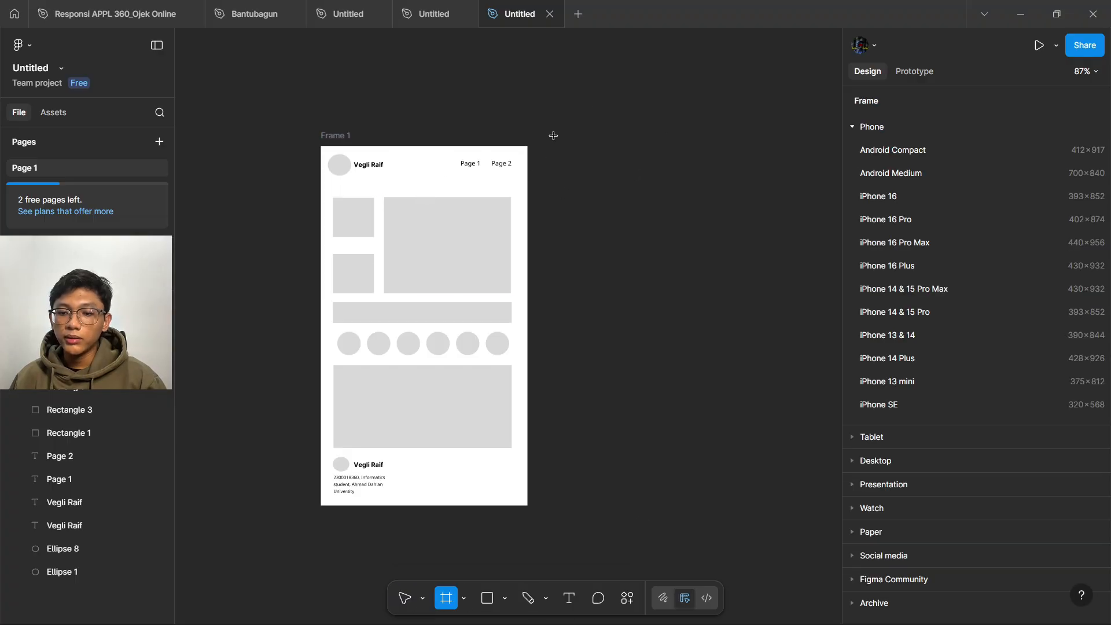
left_click(332, 135)
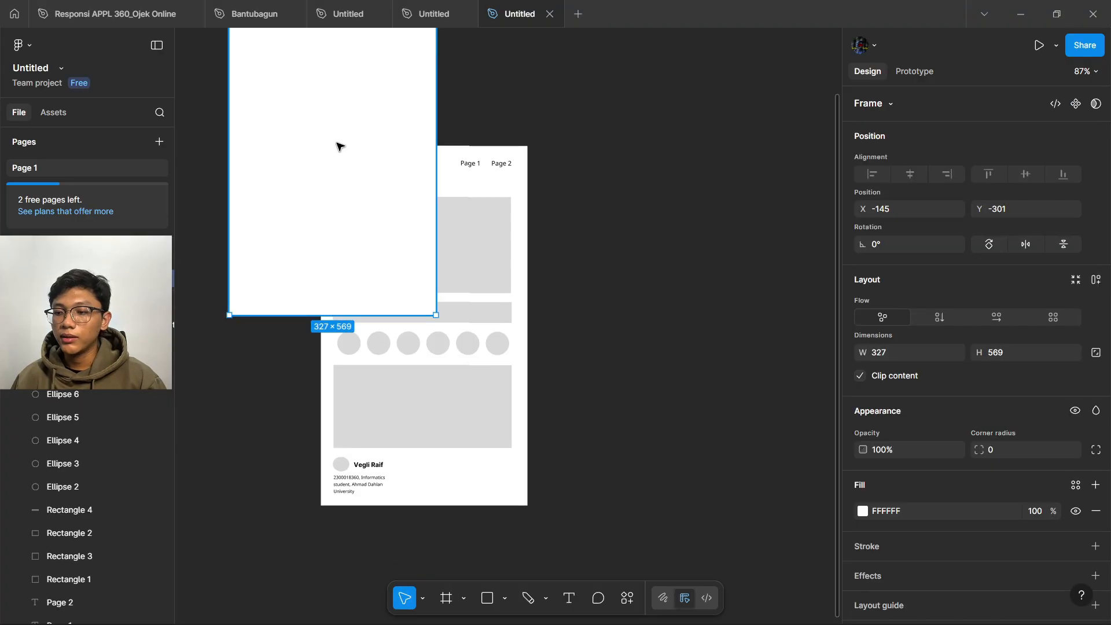
left_click_drag(325, 129, 644, 317)
left_click(669, 139)
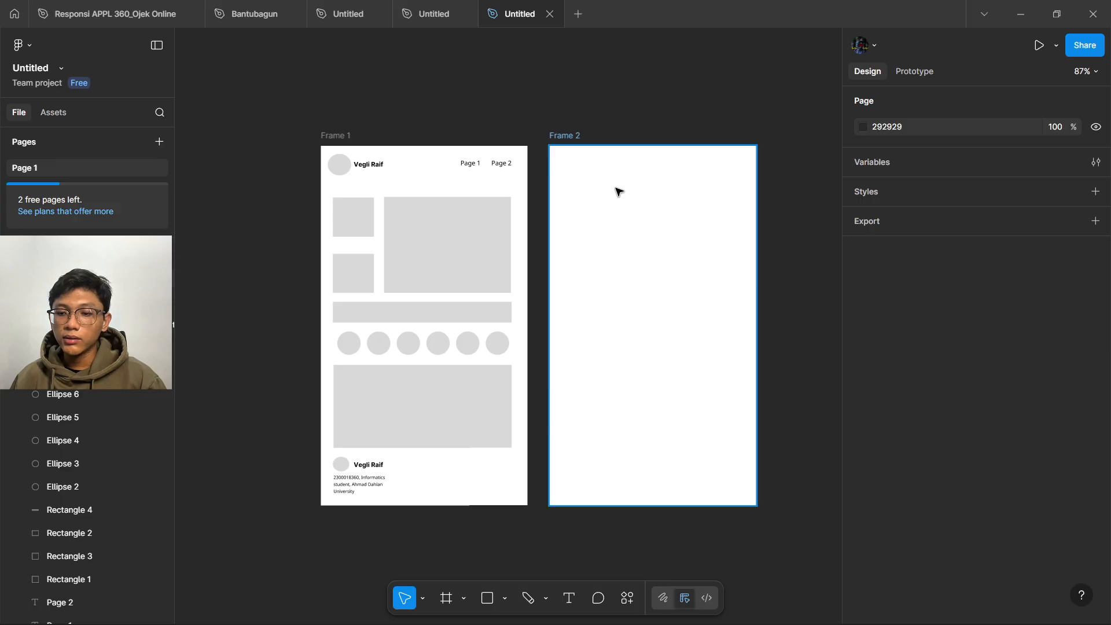
scroll(427, 212, "right", 5)
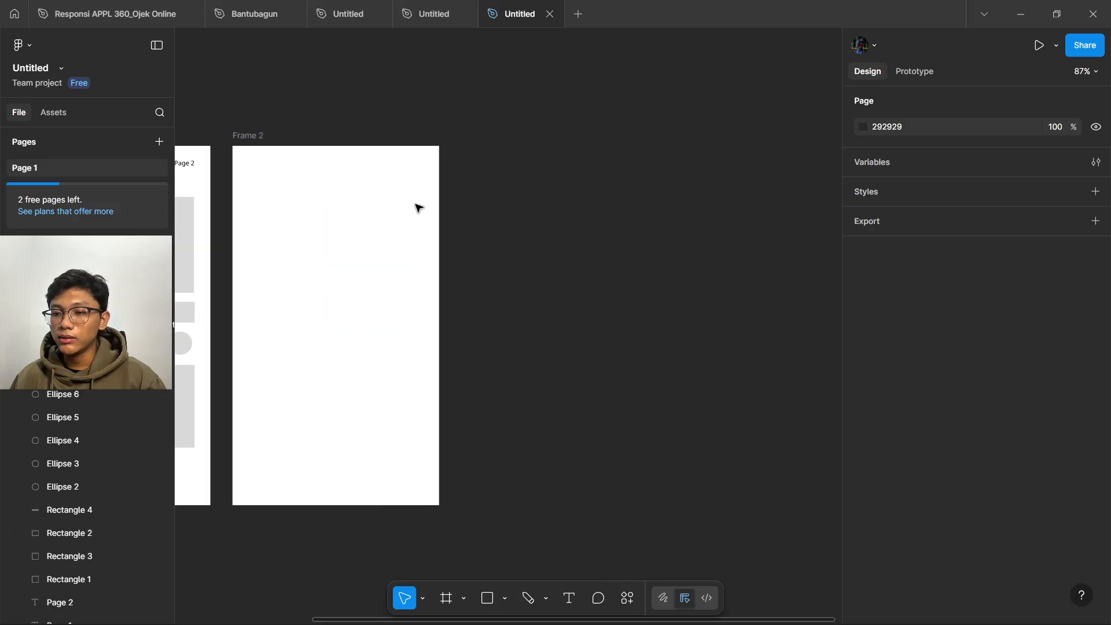
left_click(260, 136)
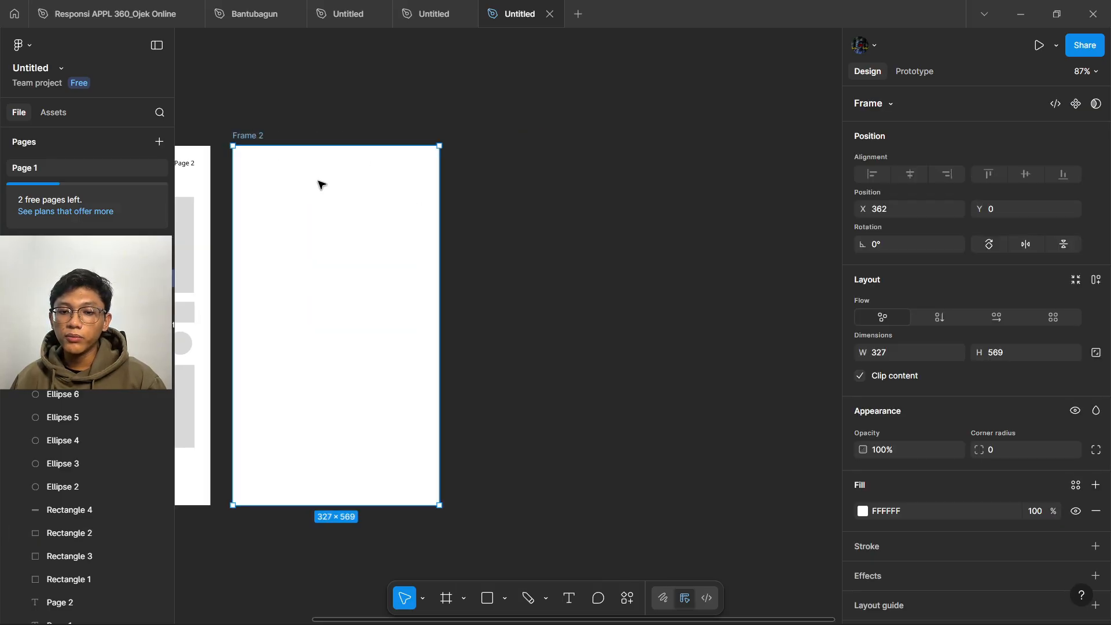
mouse_move(293, 169)
left_mouse_down()
mouse_move(376, 166)
mouse_move(292, 170)
left_mouse_up()
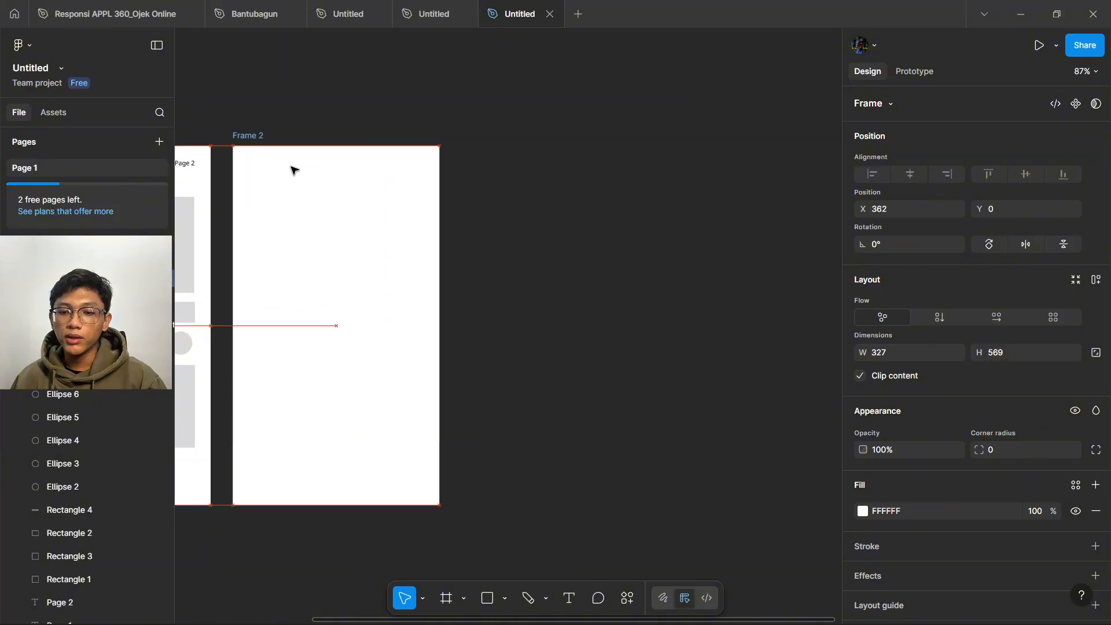
- Duplicate it to add a blank Frame 3 beside Frame 2
key("f")
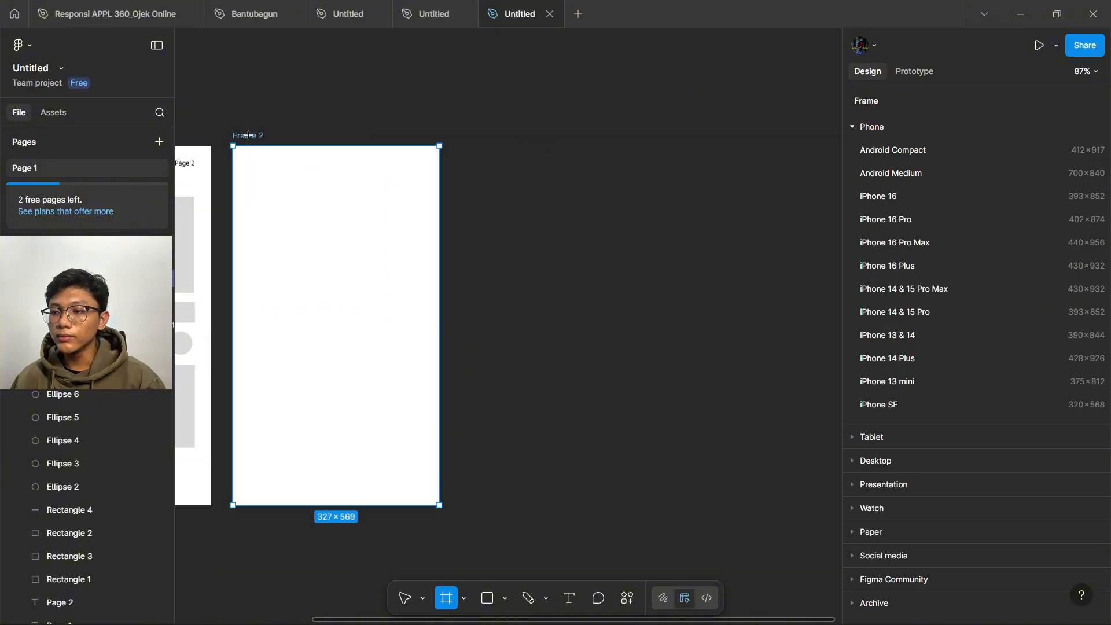
key("ctrl+d")
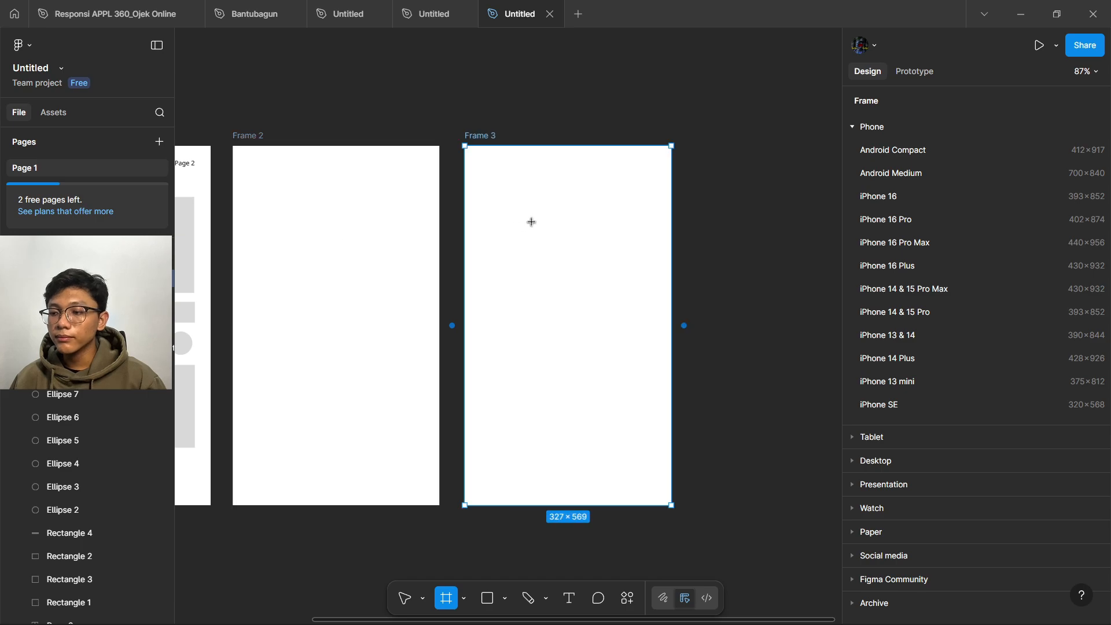
key("r")
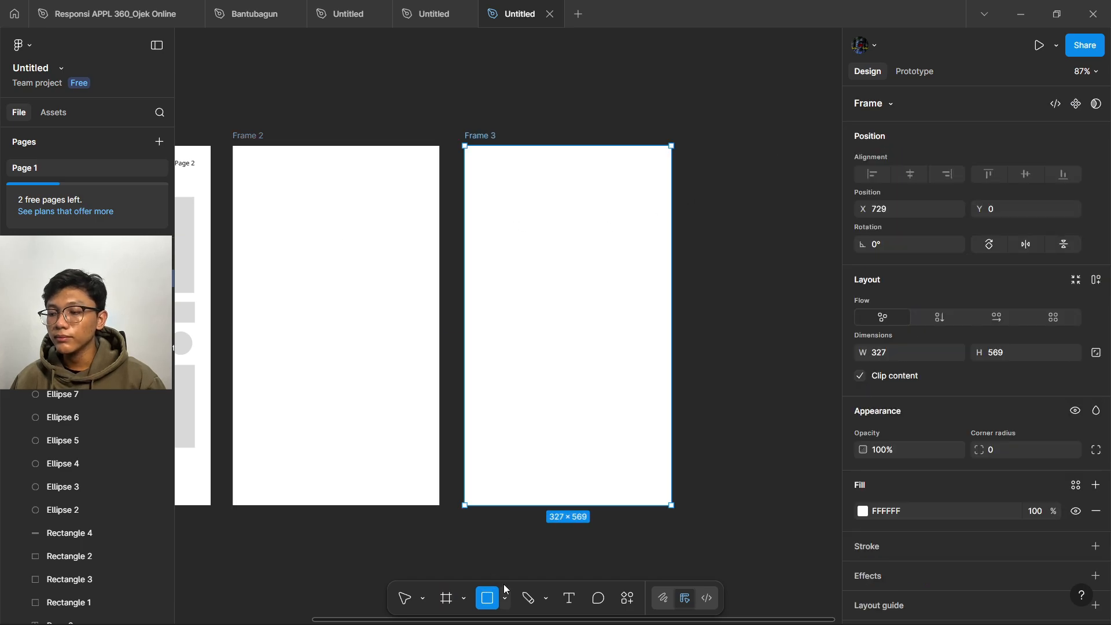
scroll(631, 356, "left", 5)
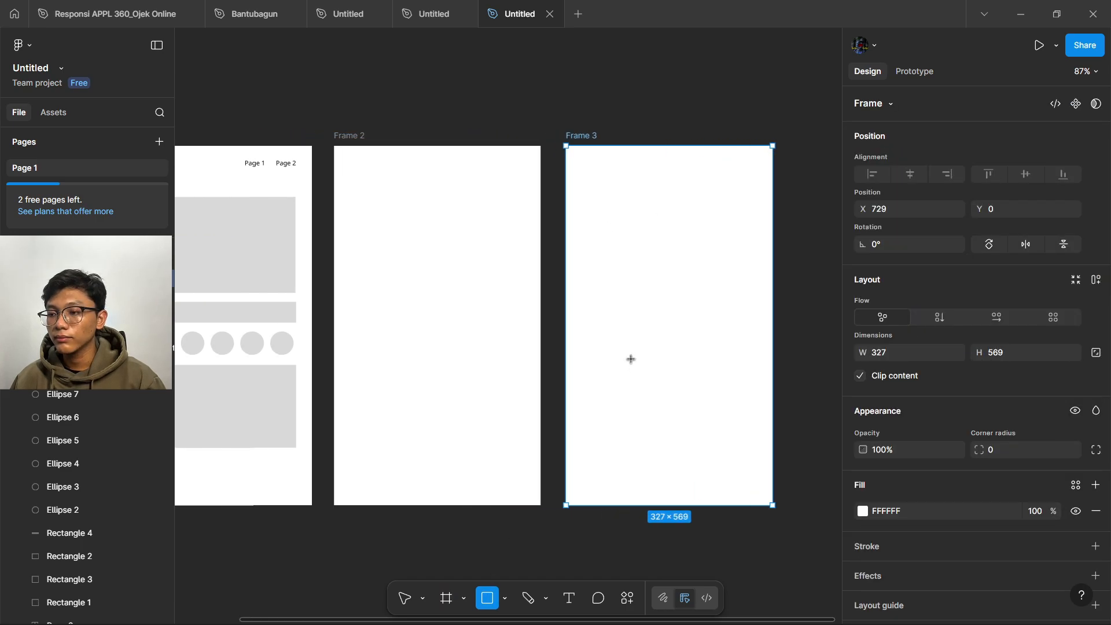
scroll(629, 353, "right", 2)
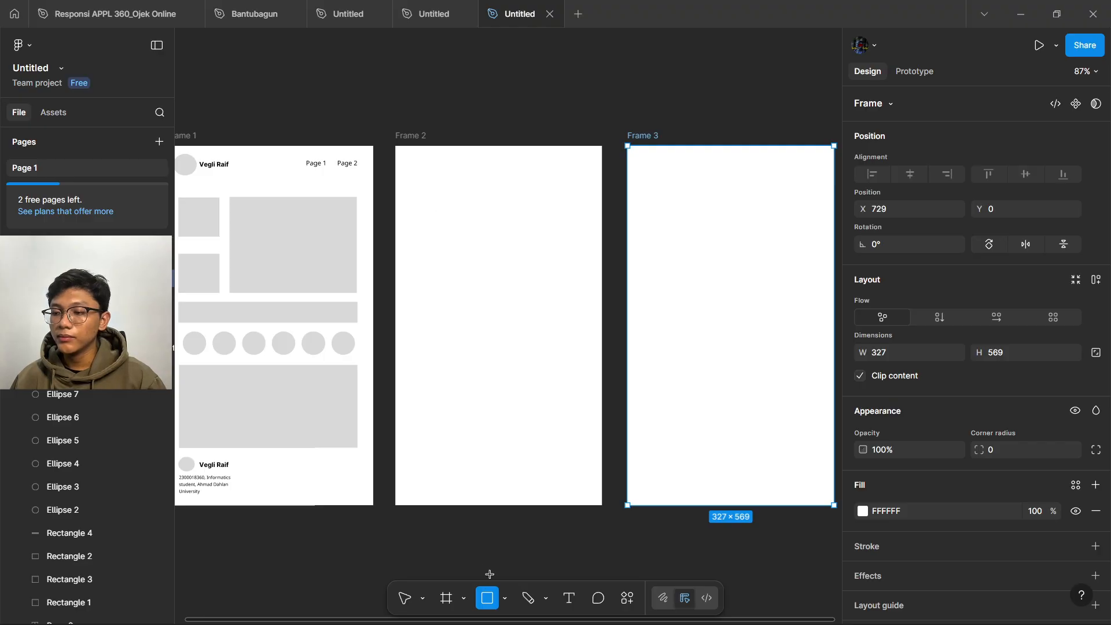
- Draw two tall grey 121×260 rectangles side by side in Frame 2
left_click(505, 598)
left_click(540, 465)
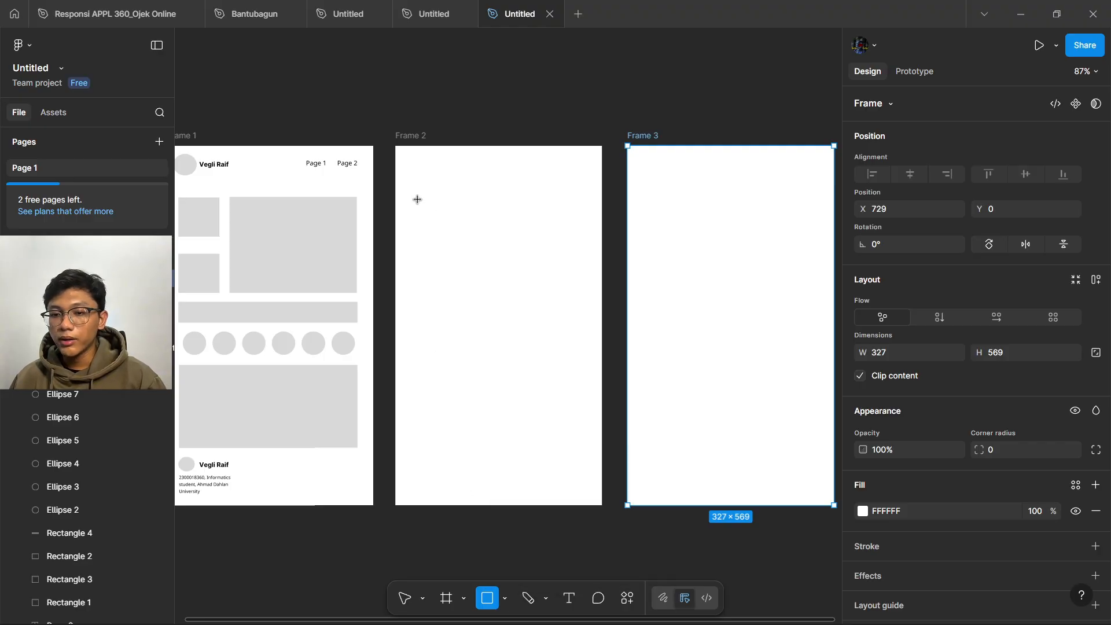
mouse_move(415, 199)
left_mouse_down()
mouse_move(513, 323)
mouse_move(487, 330)
mouse_move(493, 363)
left_mouse_up()
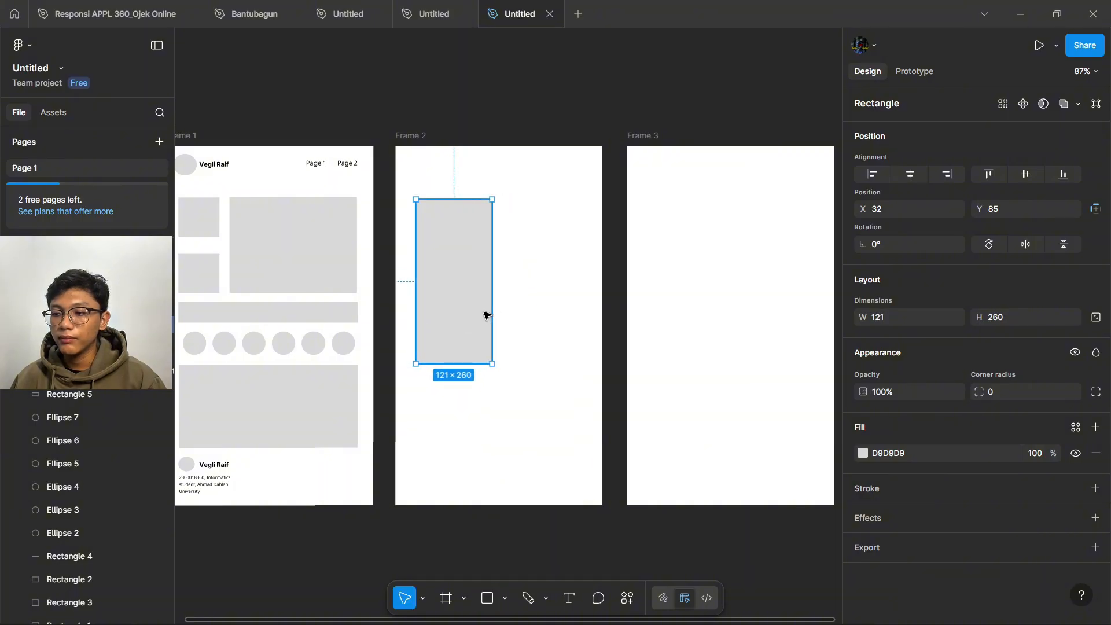
key("ctrl+d")
left_click_drag(465, 296, 547, 296)
left_click(511, 434)
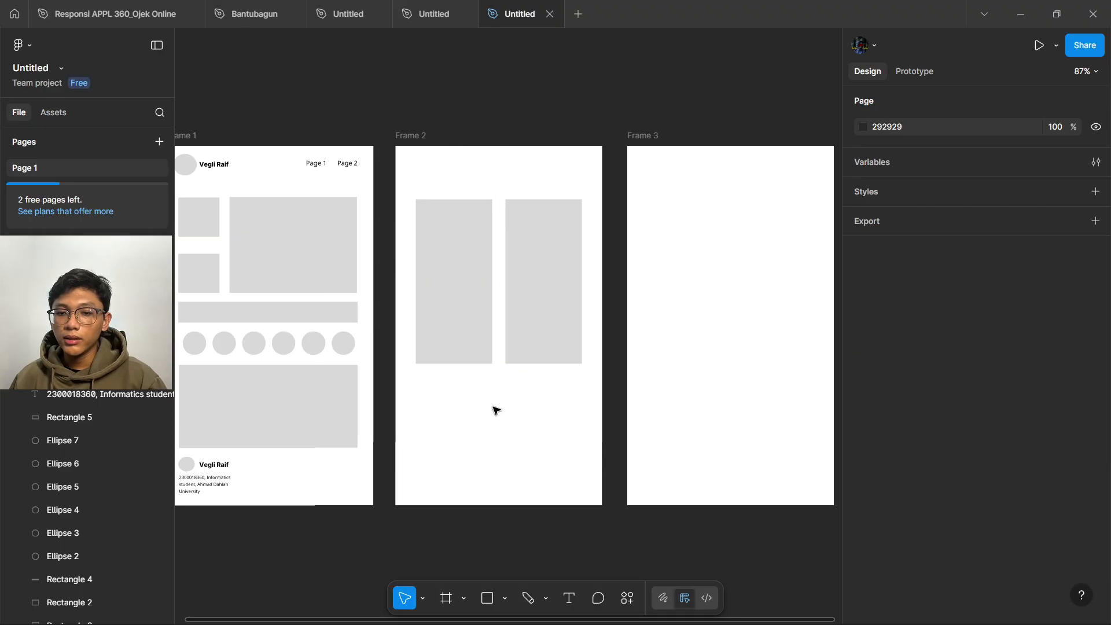
- Add a size-15 'Page 2' heading at the top of Frame 2
left_click(570, 598)
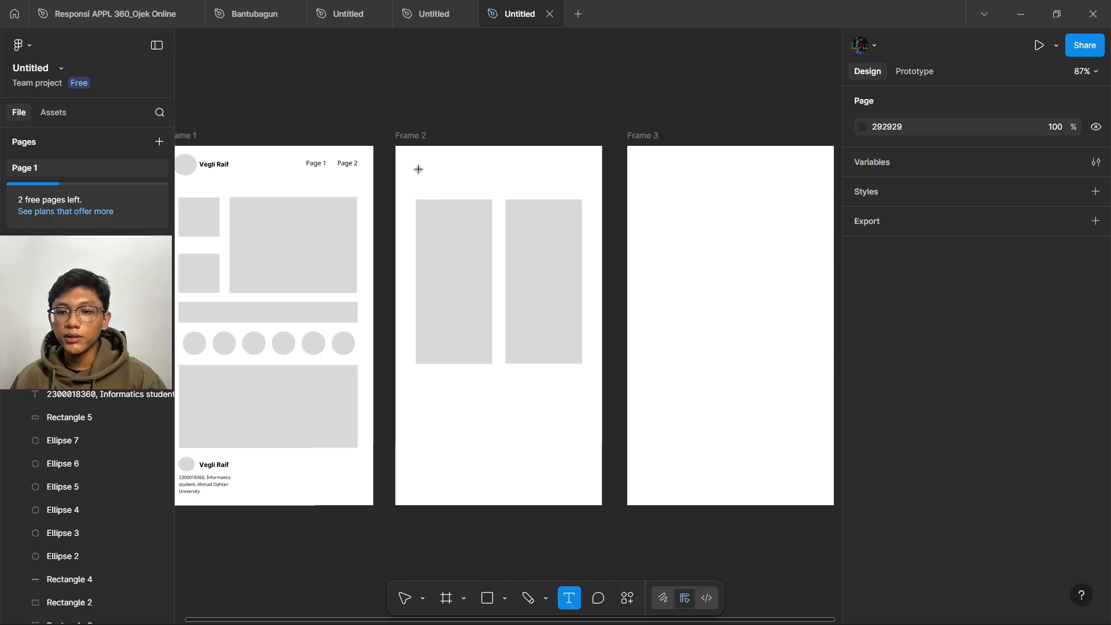
left_click_drag(418, 170, 488, 190)
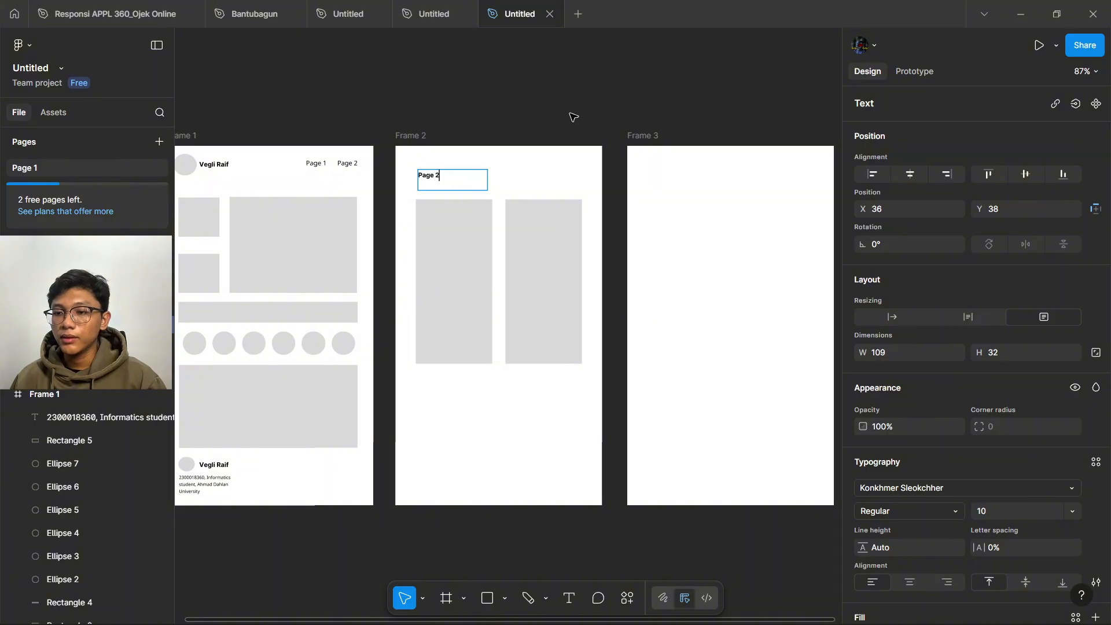
key("Escape")
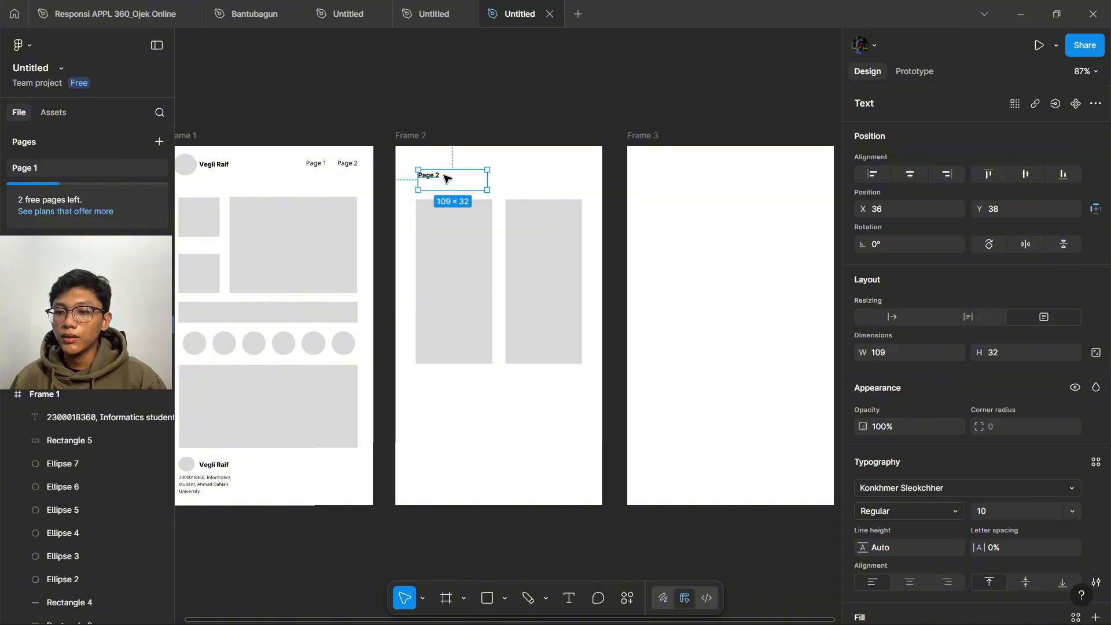
key("Escape")
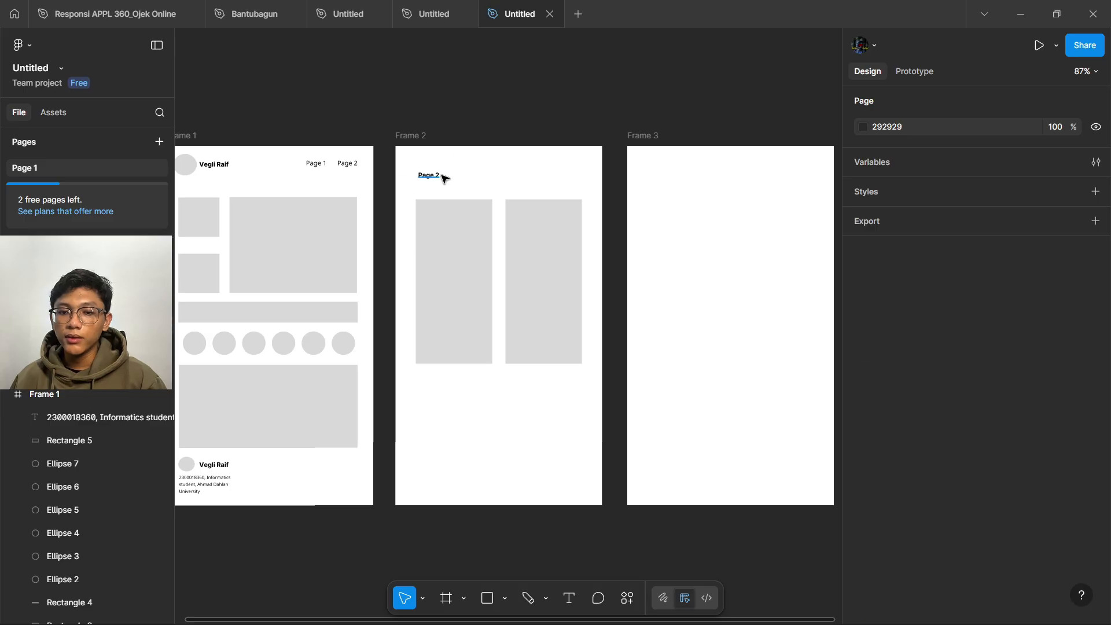
double_click(443, 177)
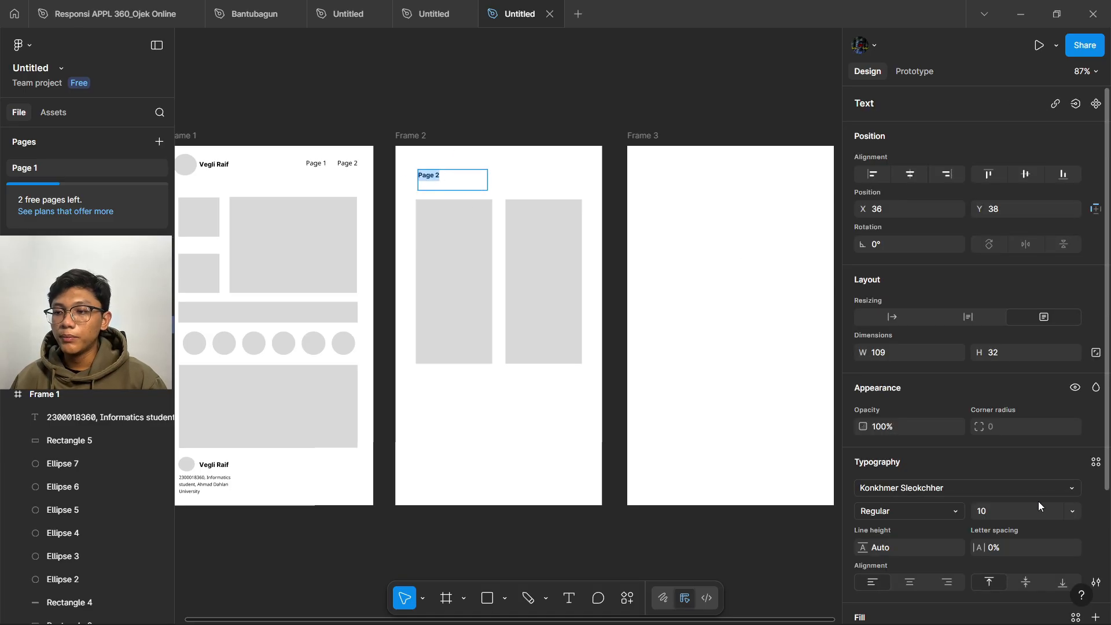
left_click(1074, 512)
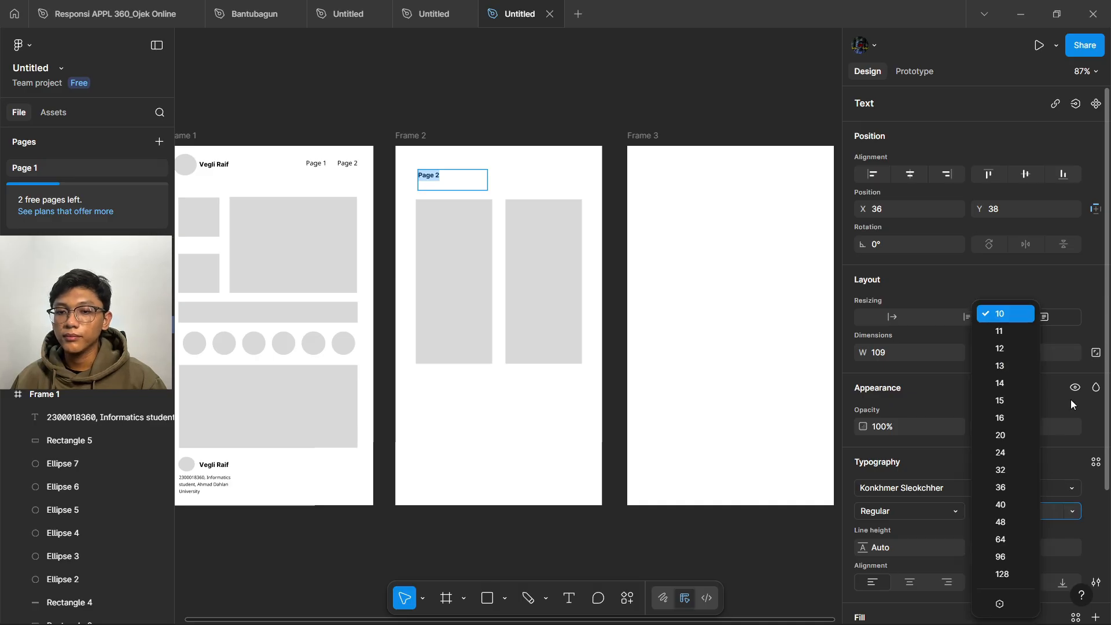
left_click(1009, 402)
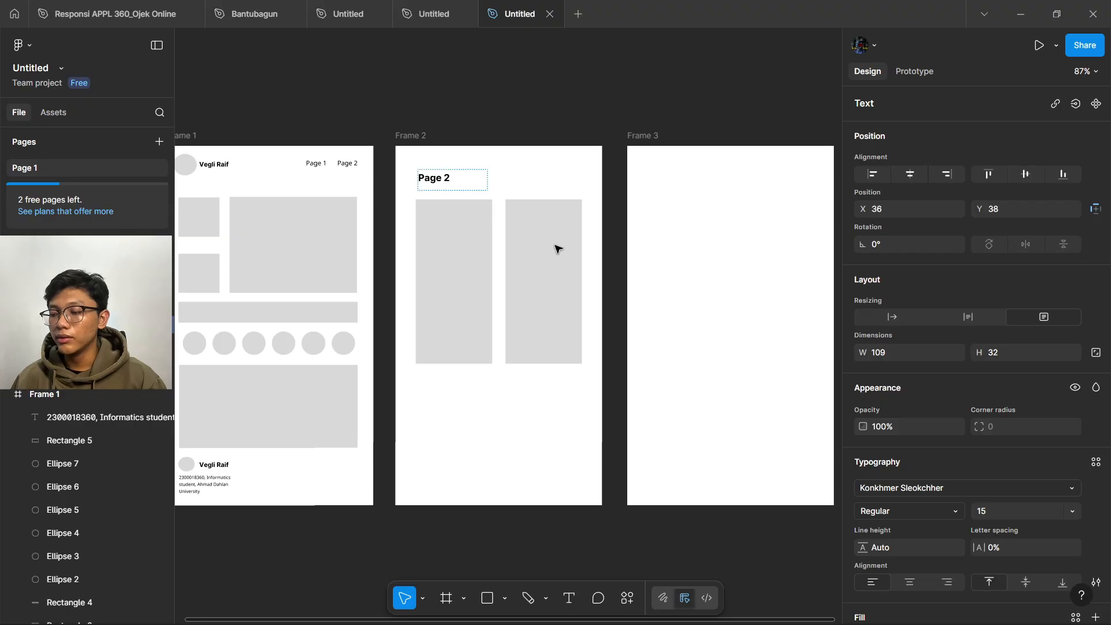
left_click(474, 272)
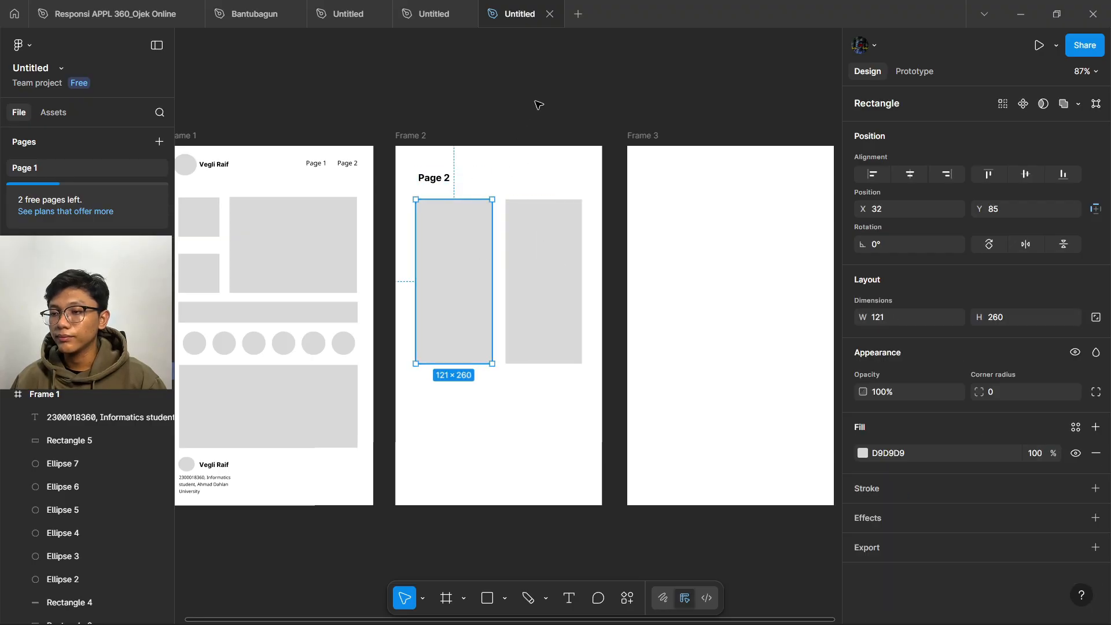
left_click(537, 105)
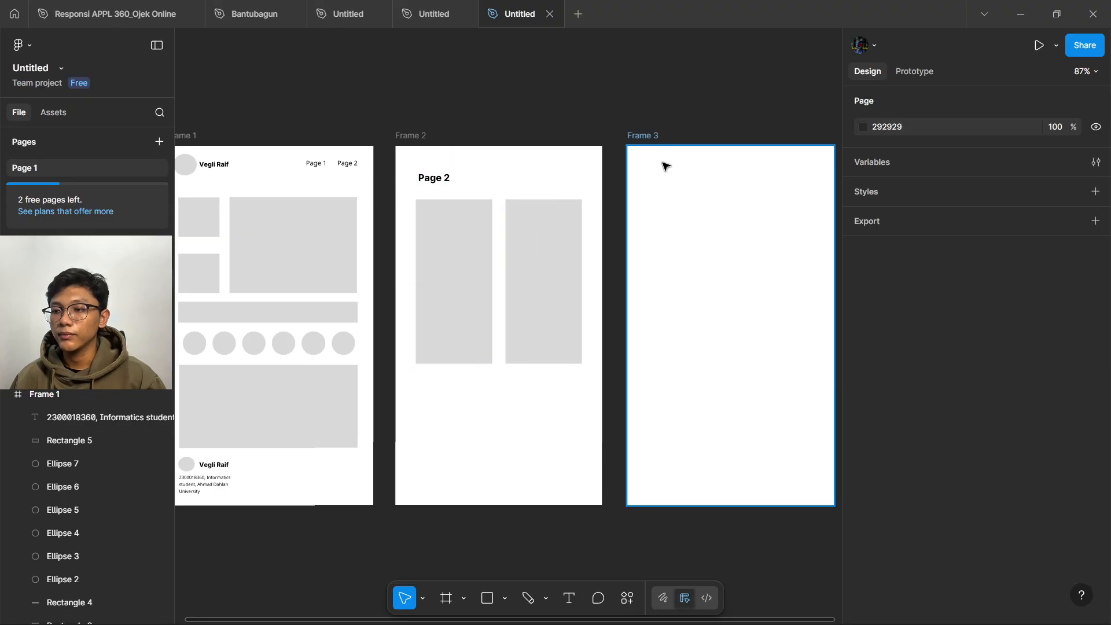
left_click(446, 184)
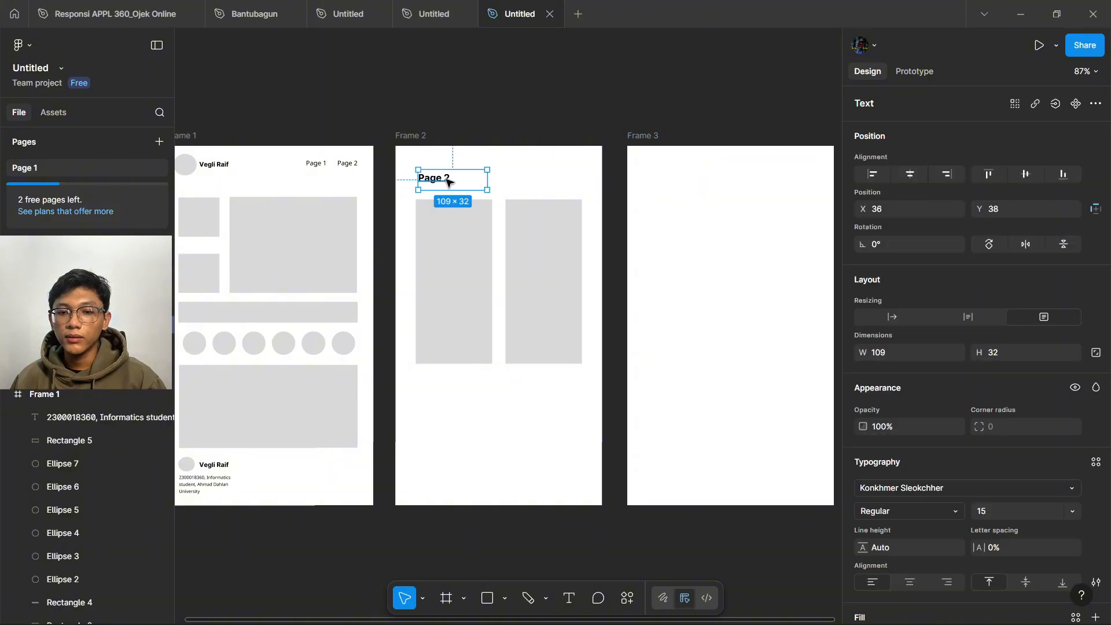
- Copy the heading into Frame 3, change it to 'Page 3', and nudge it into place
left_click_drag(446, 183, 665, 184)
double_click(682, 184)
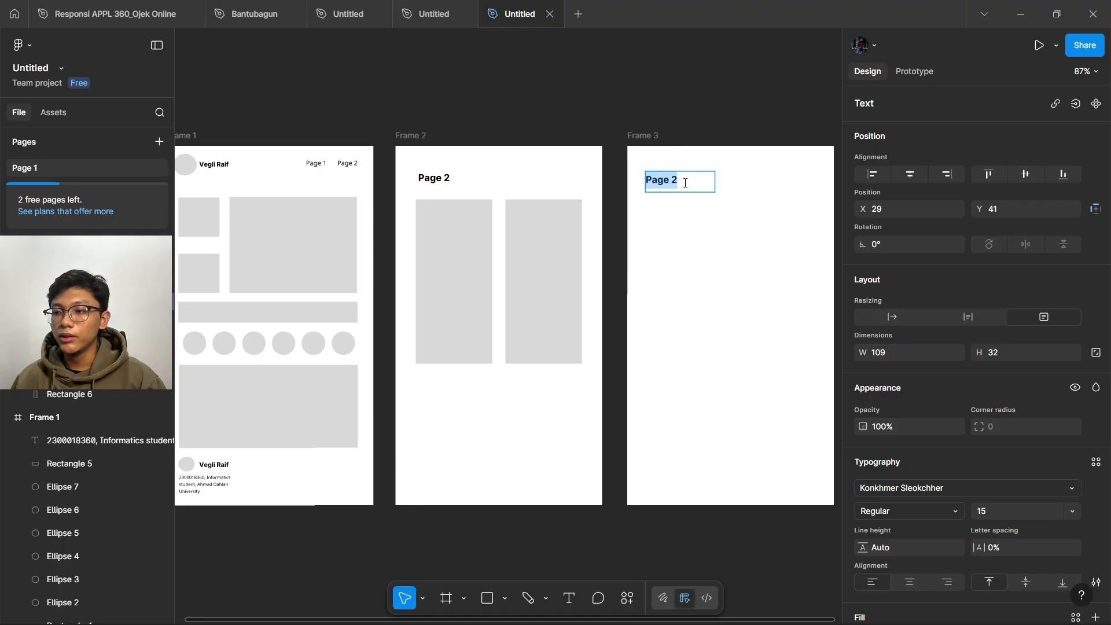
left_click(684, 183)
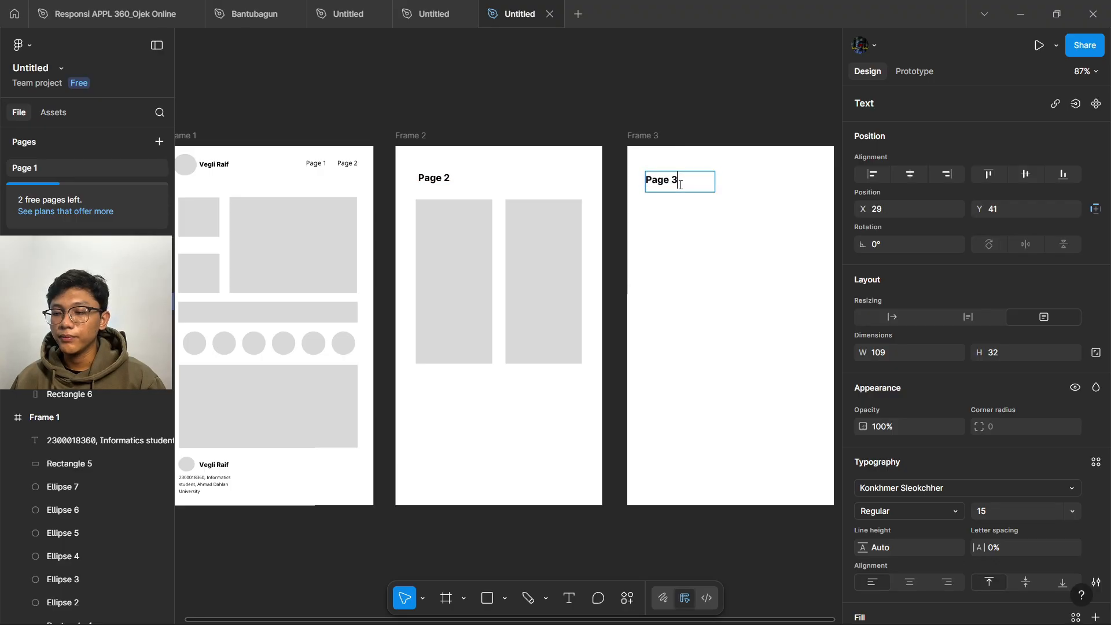
key("Escape")
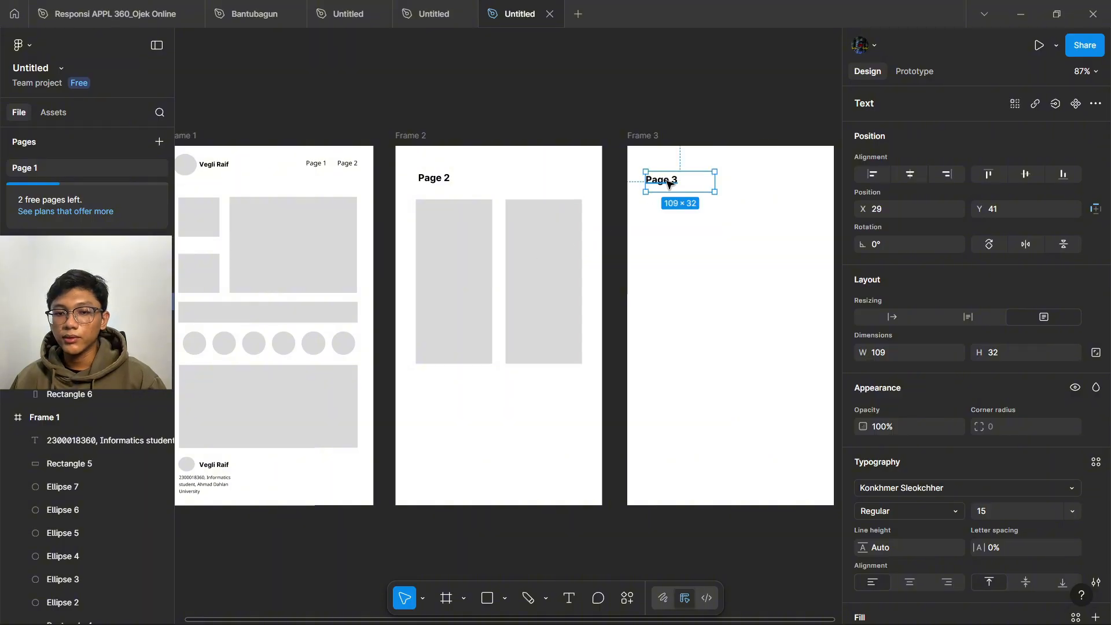
left_click_drag(682, 186, 691, 187)
left_click(699, 119)
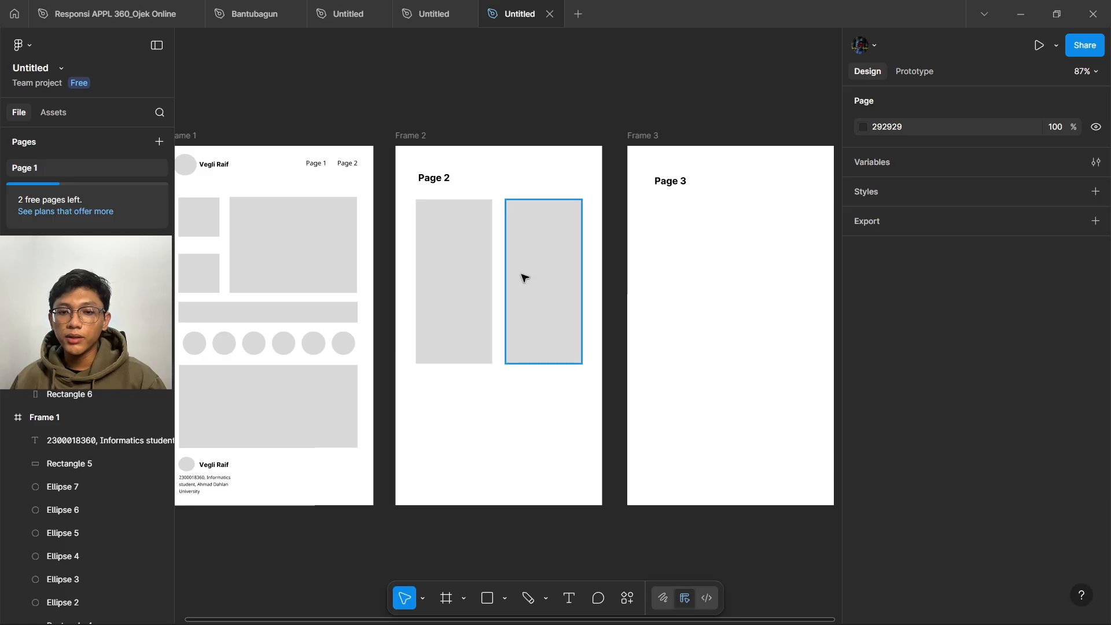
scroll(523, 277, "right", 5)
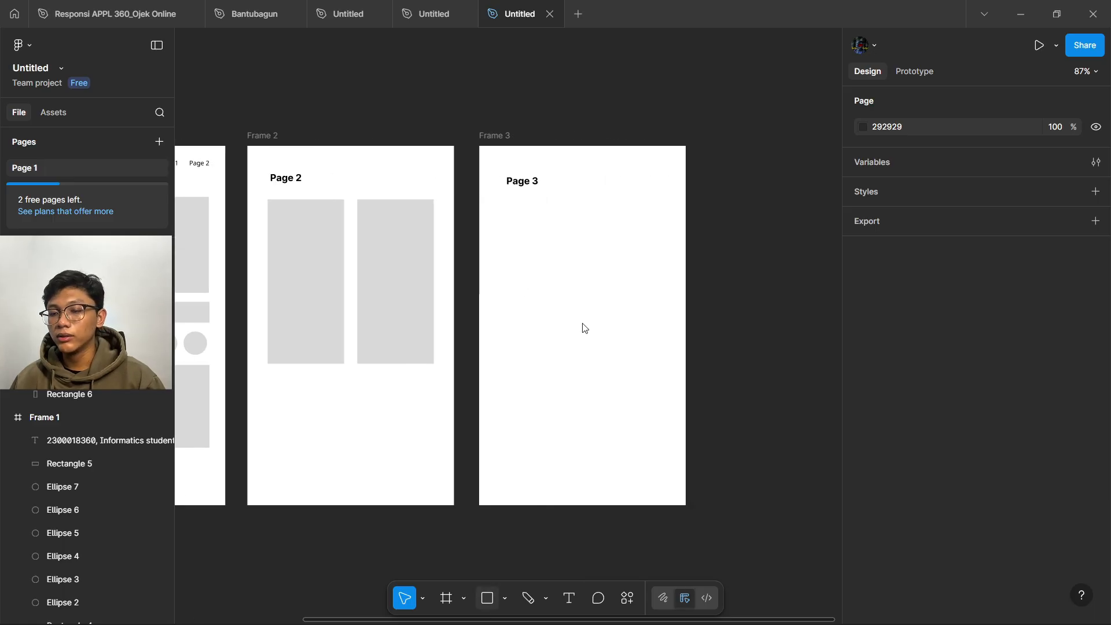
- Draw two wide grey rectangles, about 245×107 and 244×100, stacked under the Page 3 heading
key("r")
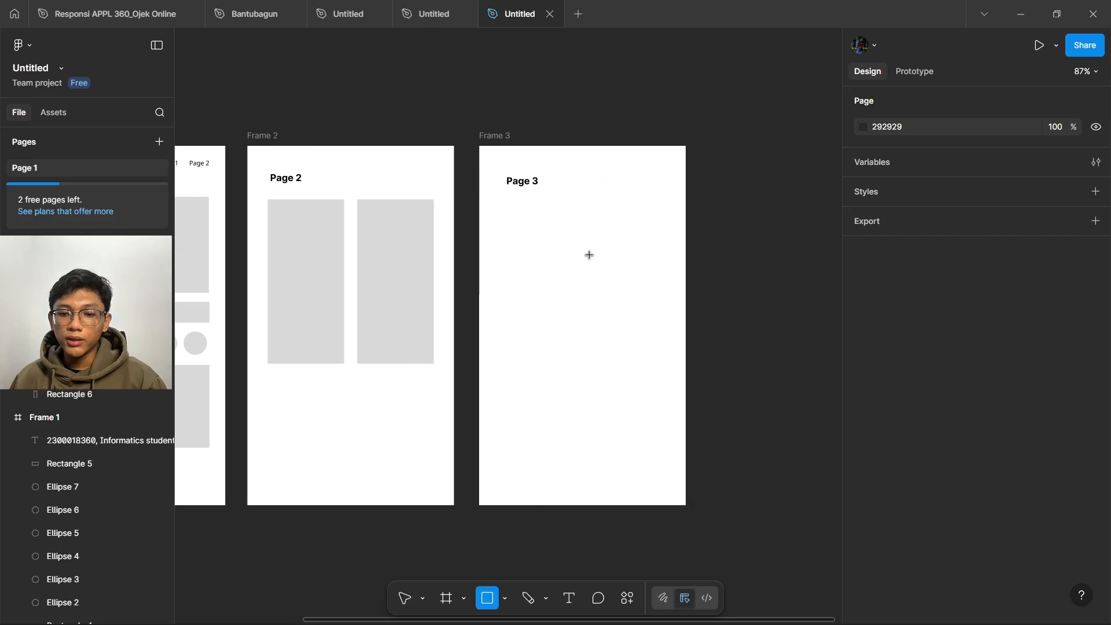
left_click_drag(507, 204, 662, 272)
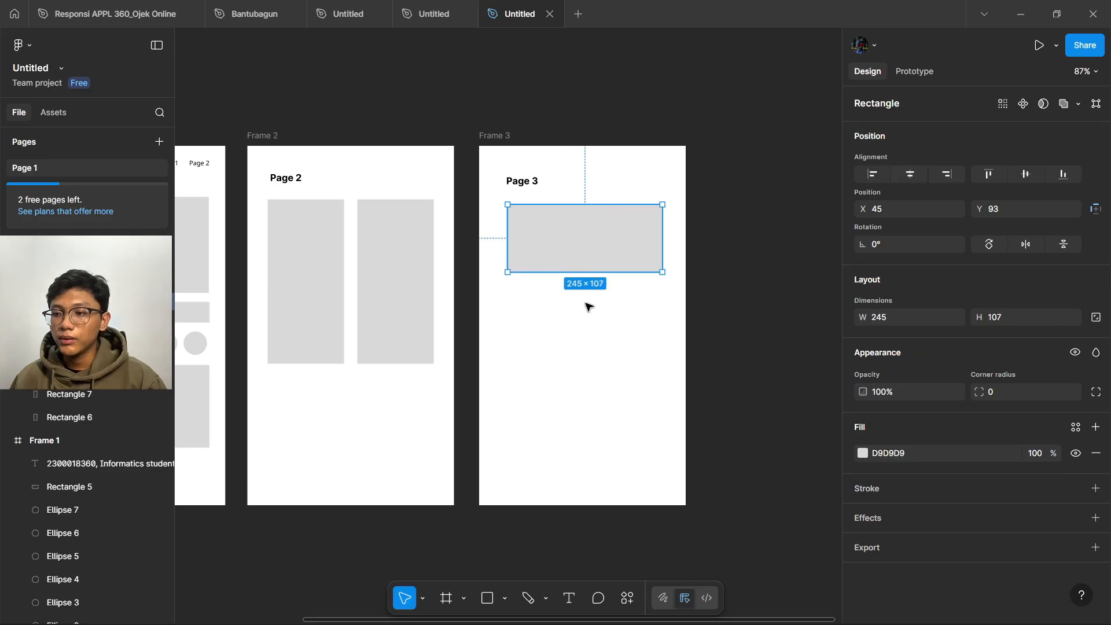
left_click(499, 573)
left_click(487, 600)
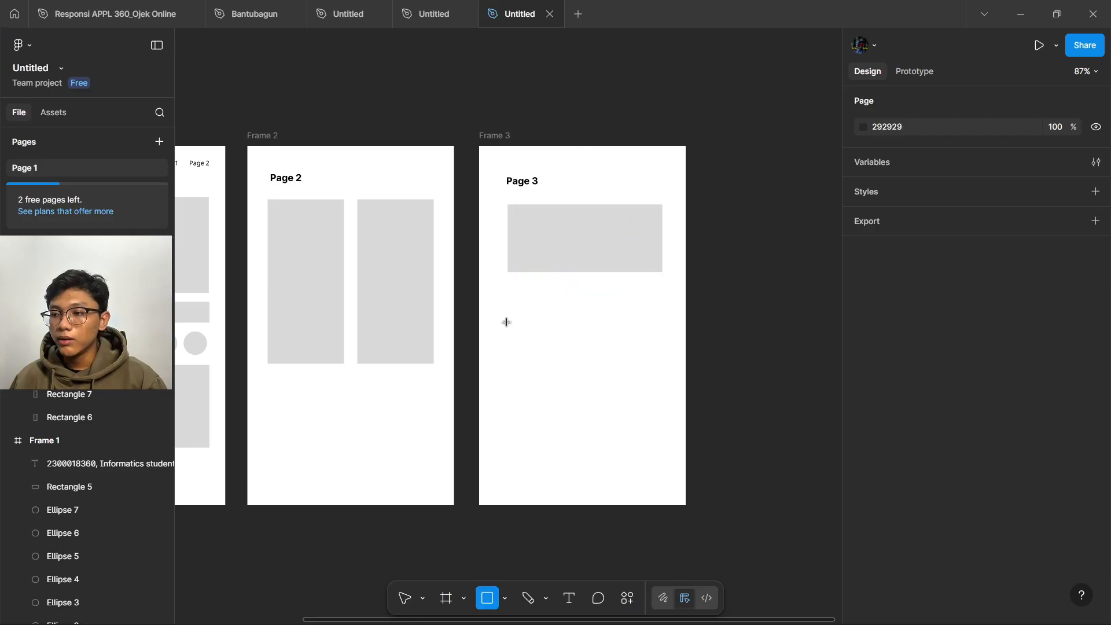
left_click_drag(508, 288, 663, 351)
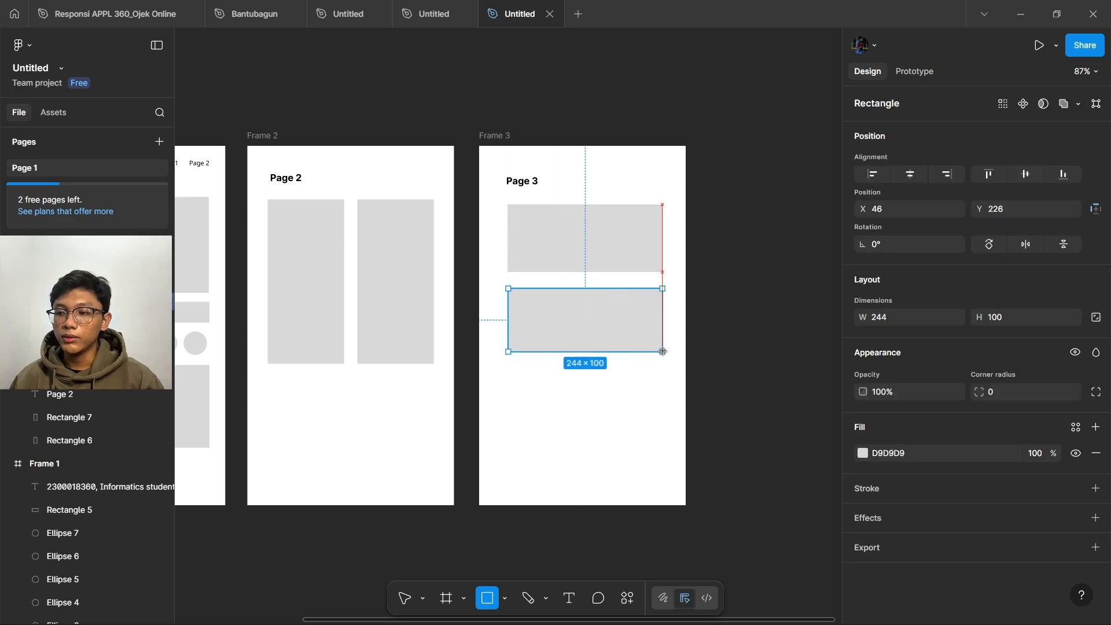
left_click(751, 305)
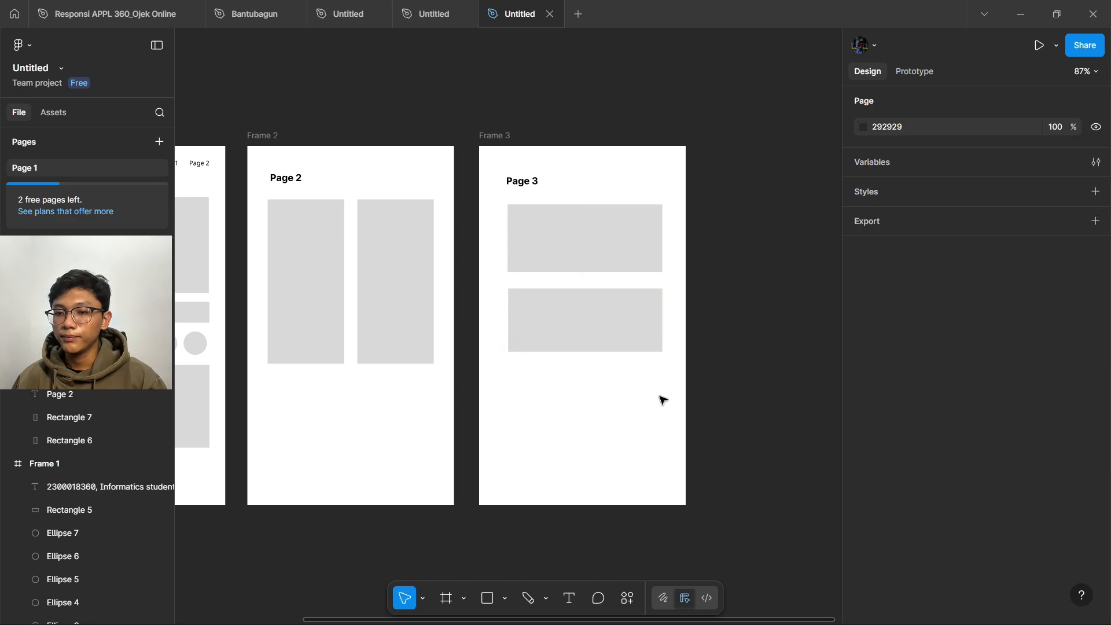
scroll(641, 370, "left", 5)
scroll(628, 373, "right", 2)
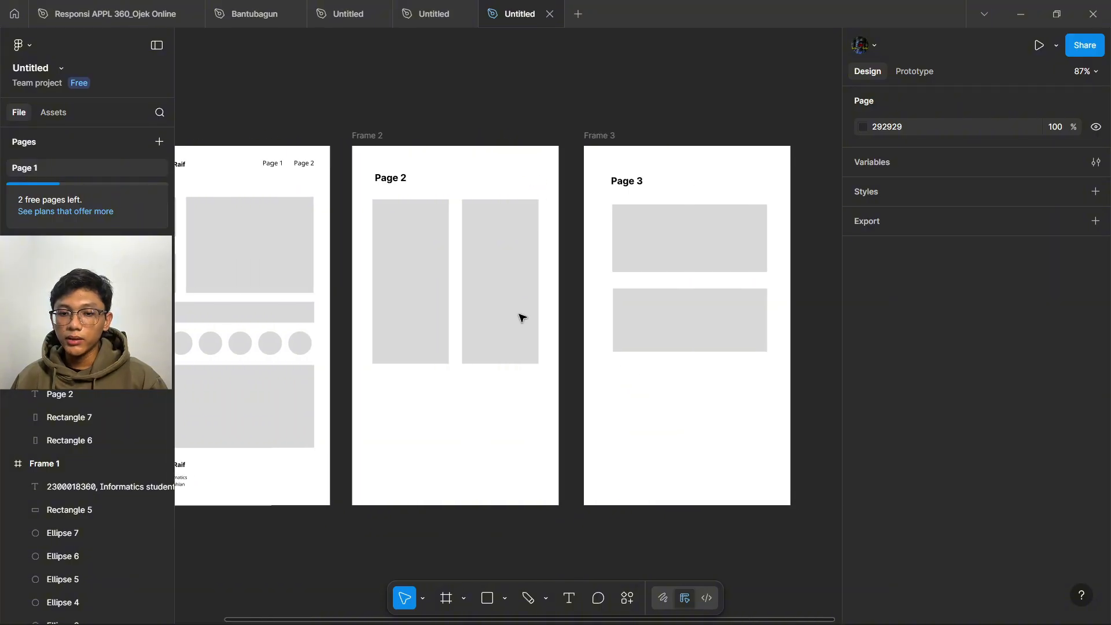
scroll(674, 189, "down", 3)
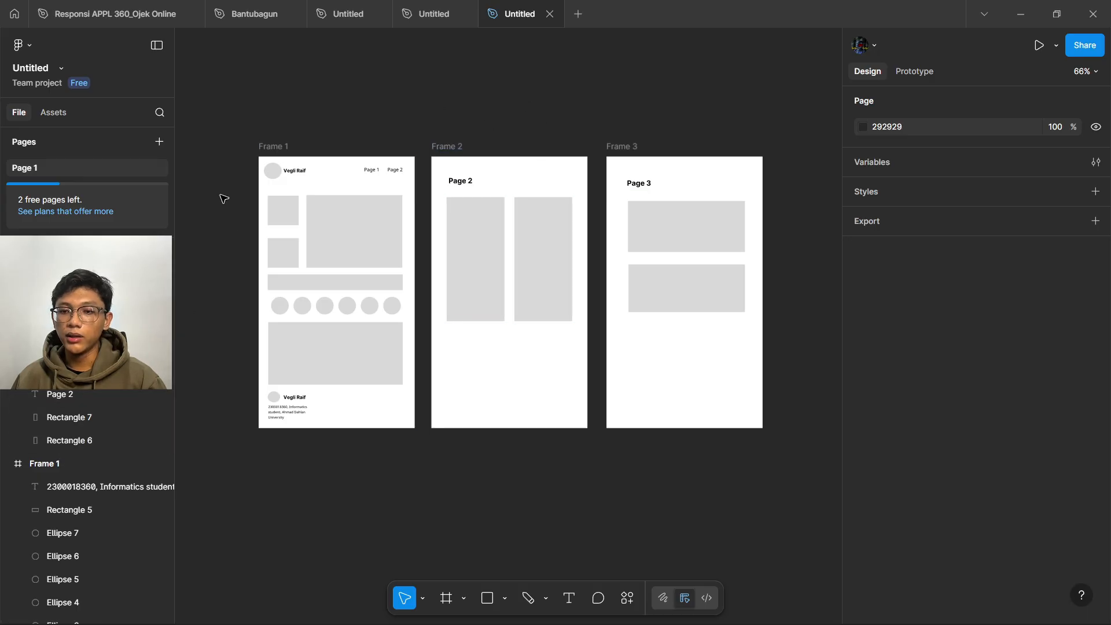
scroll(57, 405, "down", 10)
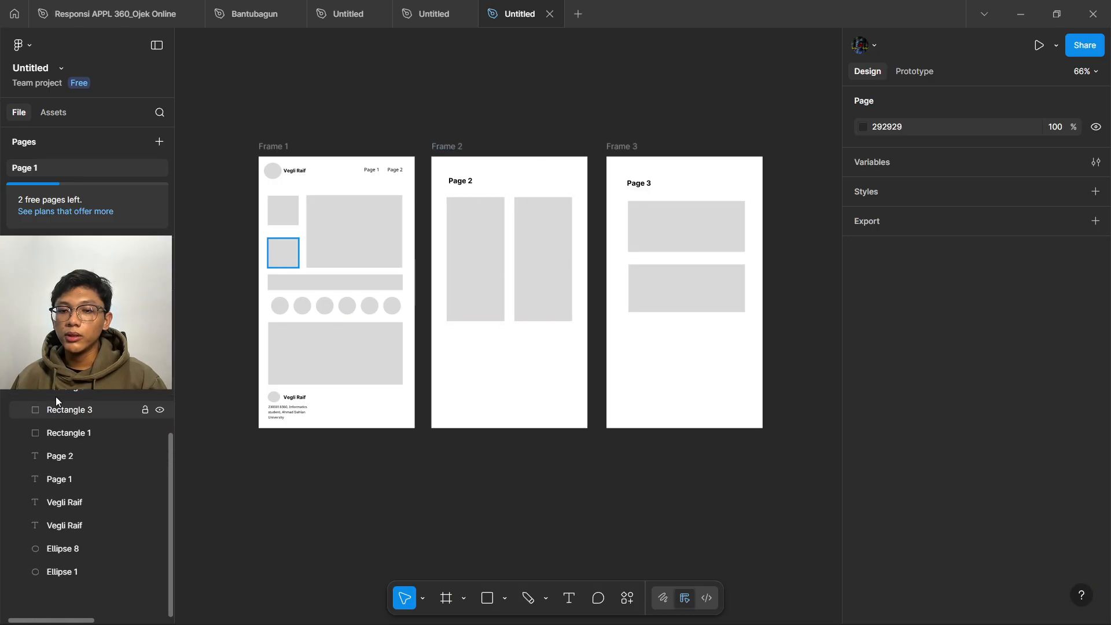
scroll(56, 405, "up", 5)
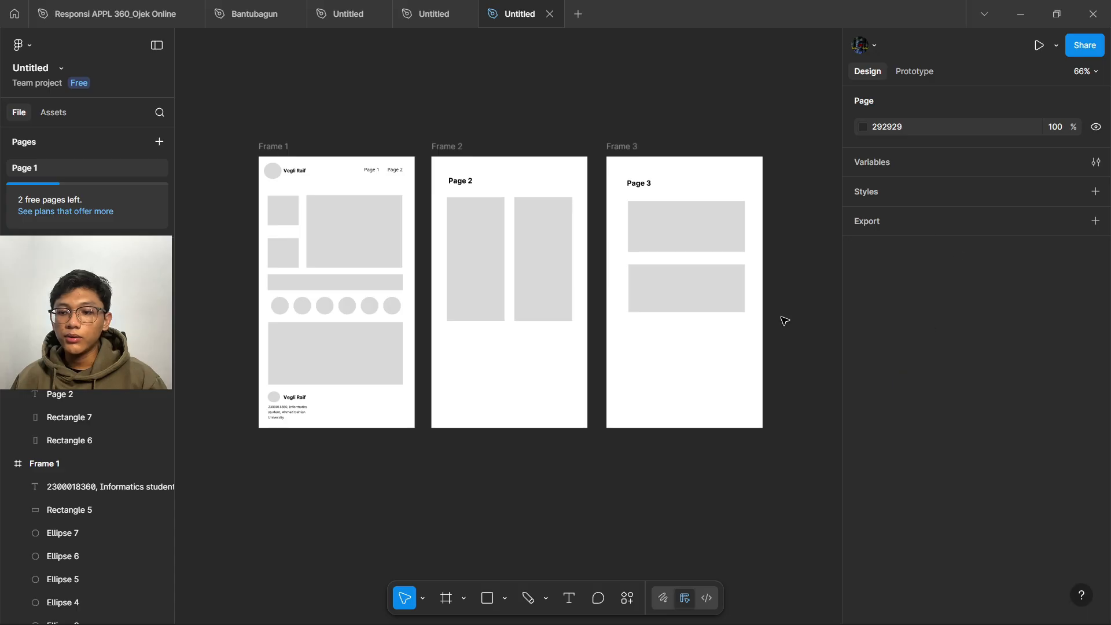
left_click(907, 75)
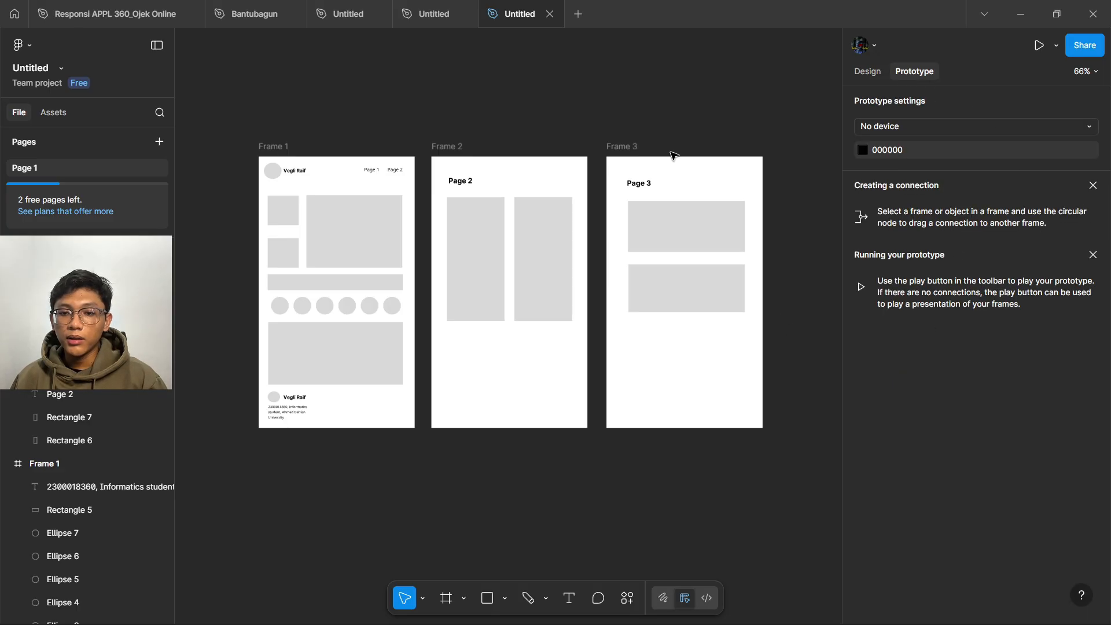
left_click(311, 159)
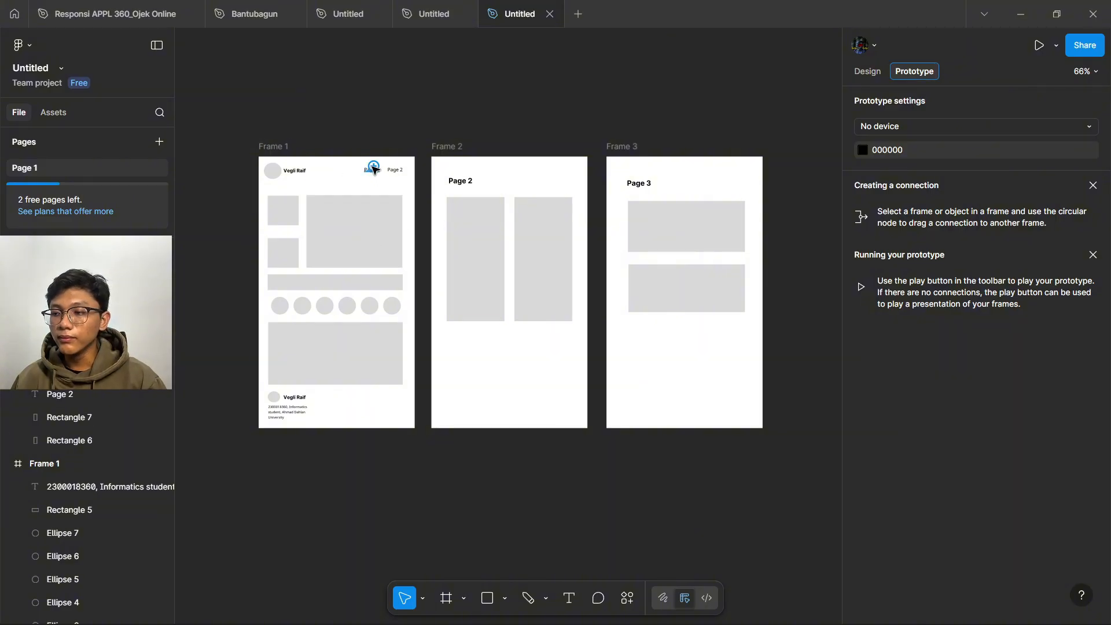
scroll(374, 171, "up", 5)
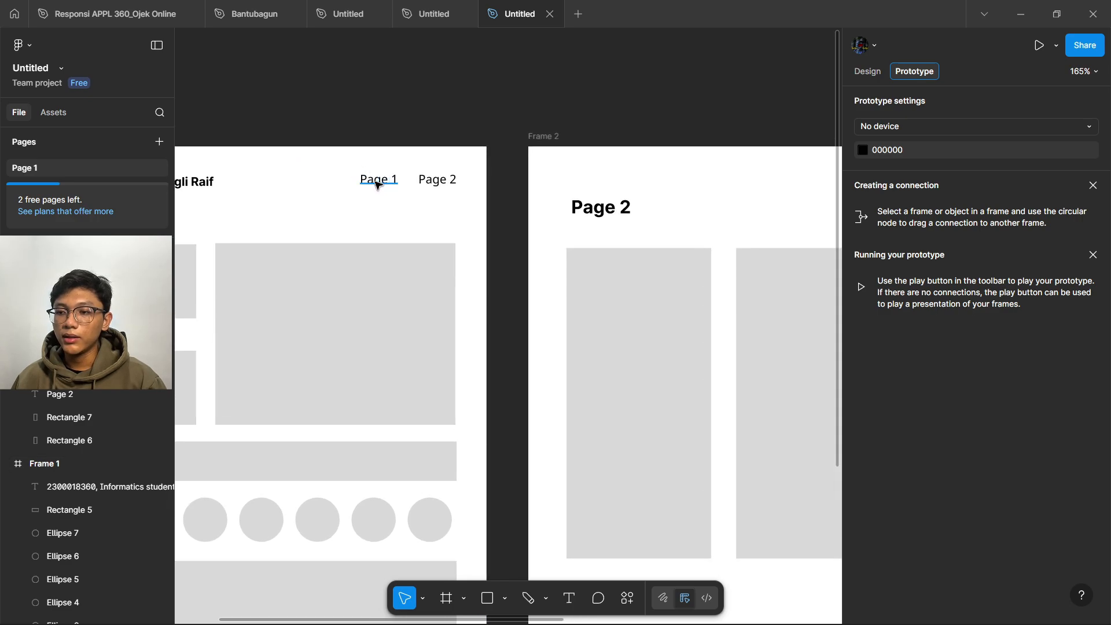
scroll(376, 183, "down", 5)
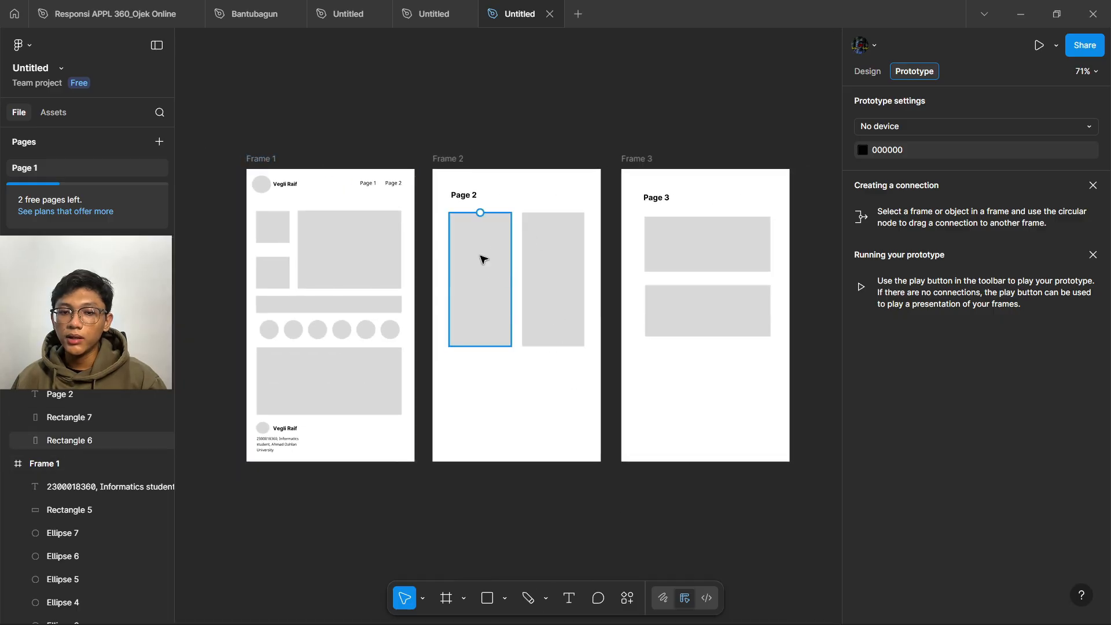
- Rename Frame 2's heading to 'Page 1' and Frame 3's heading to 'Page 2'
left_click(868, 70)
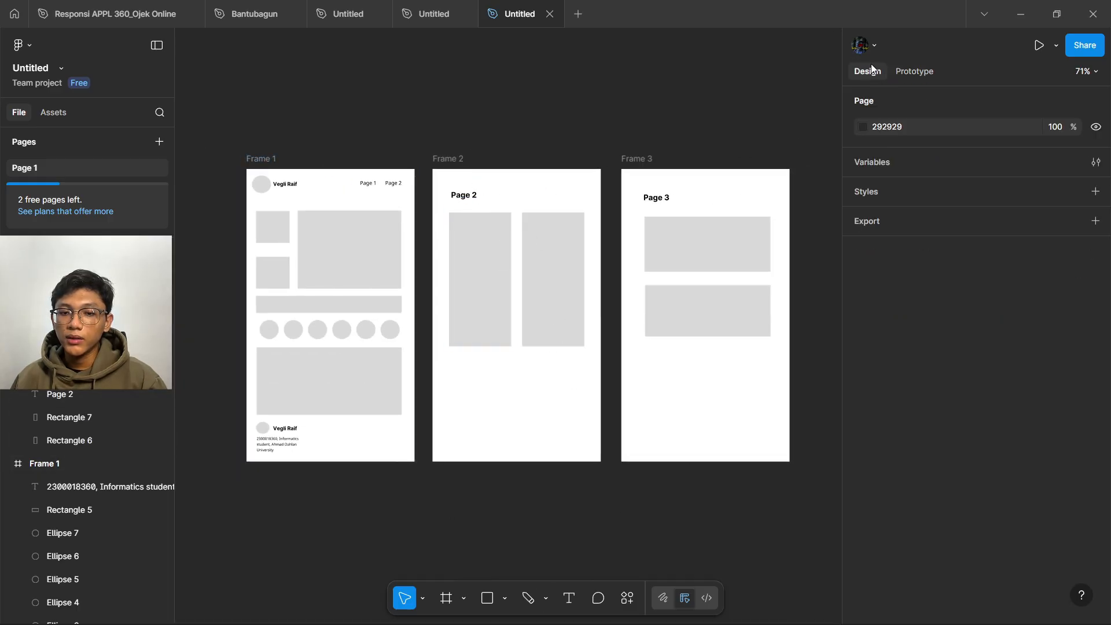
left_click(473, 195)
double_click(480, 196)
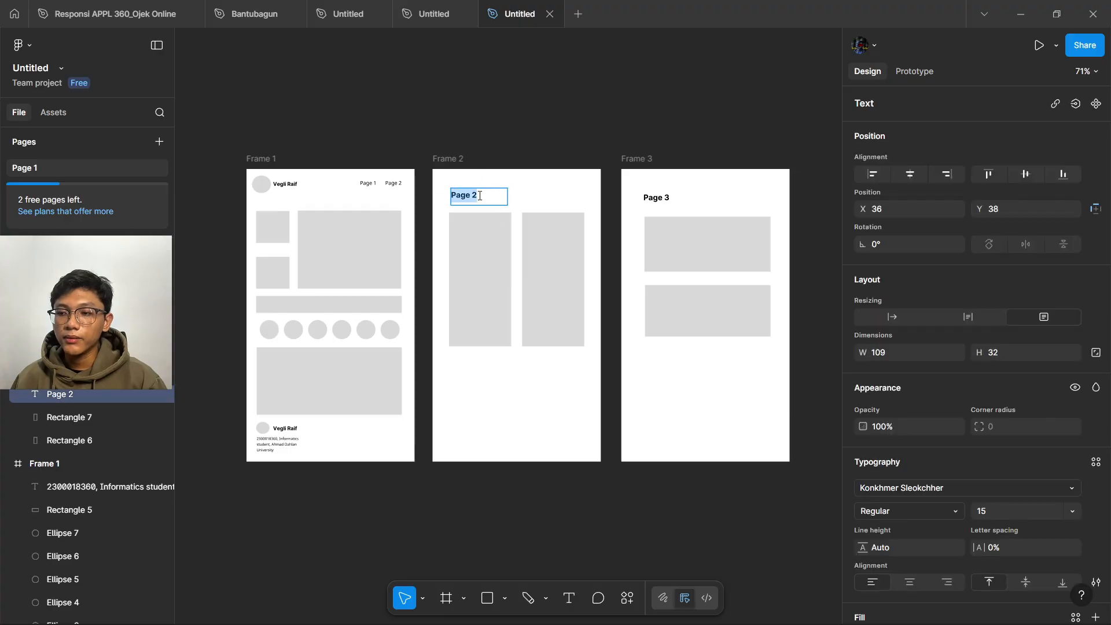
left_click(474, 196)
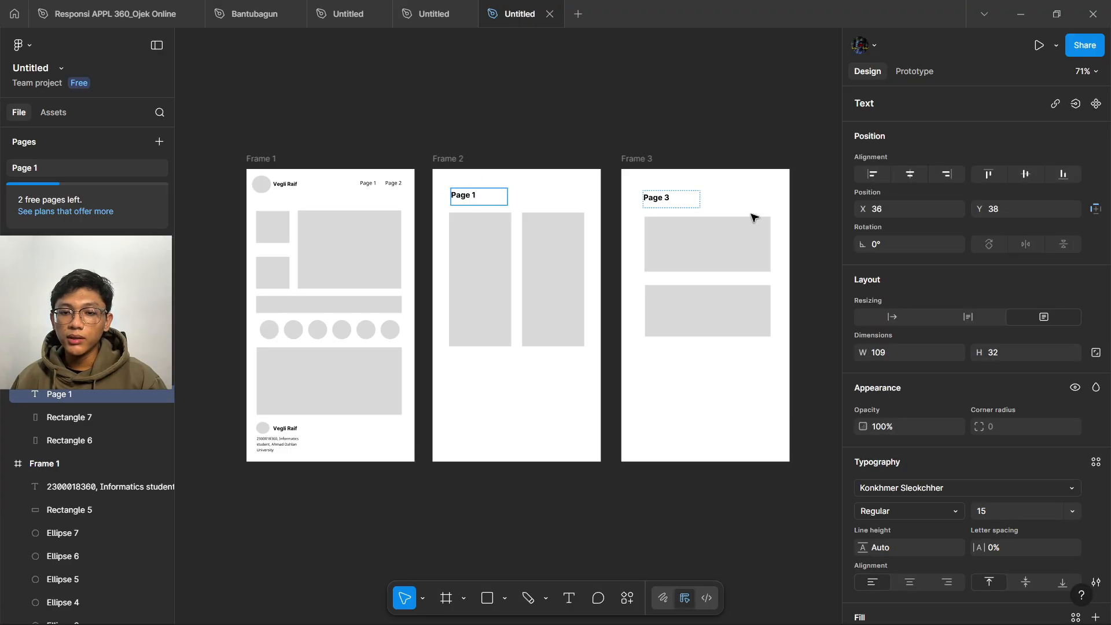
left_click(668, 198)
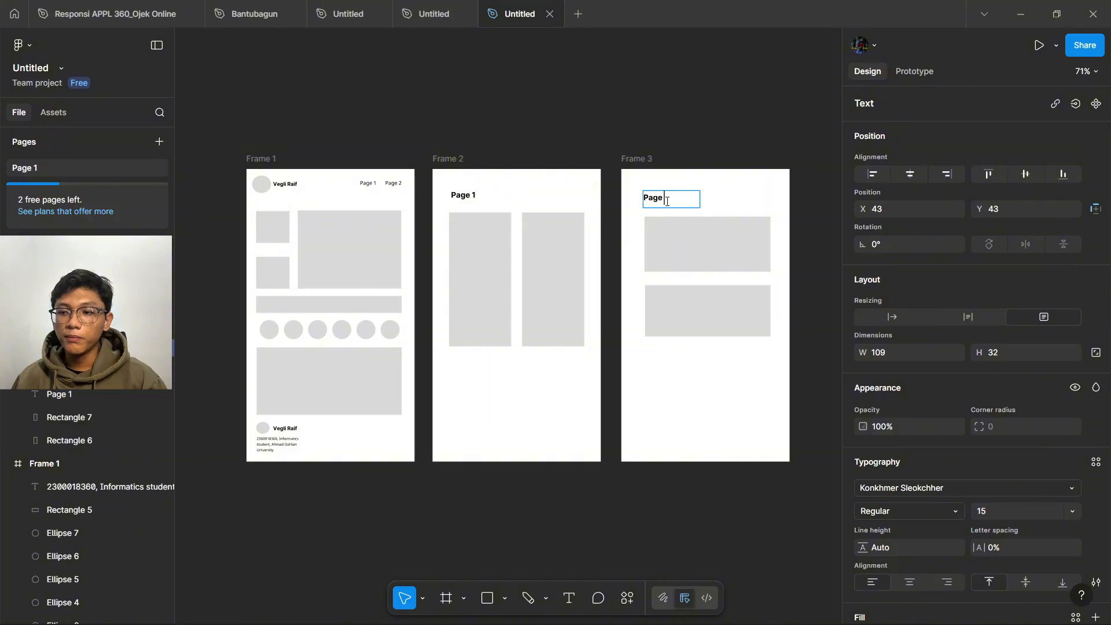
key("Escape")
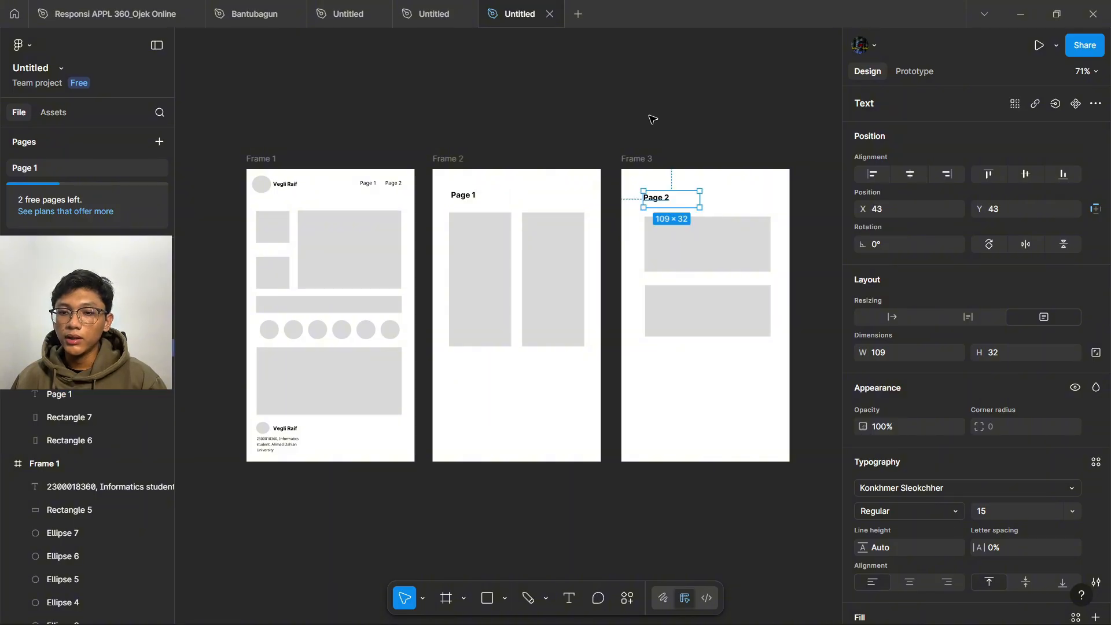
left_click(802, 94)
left_click(901, 71)
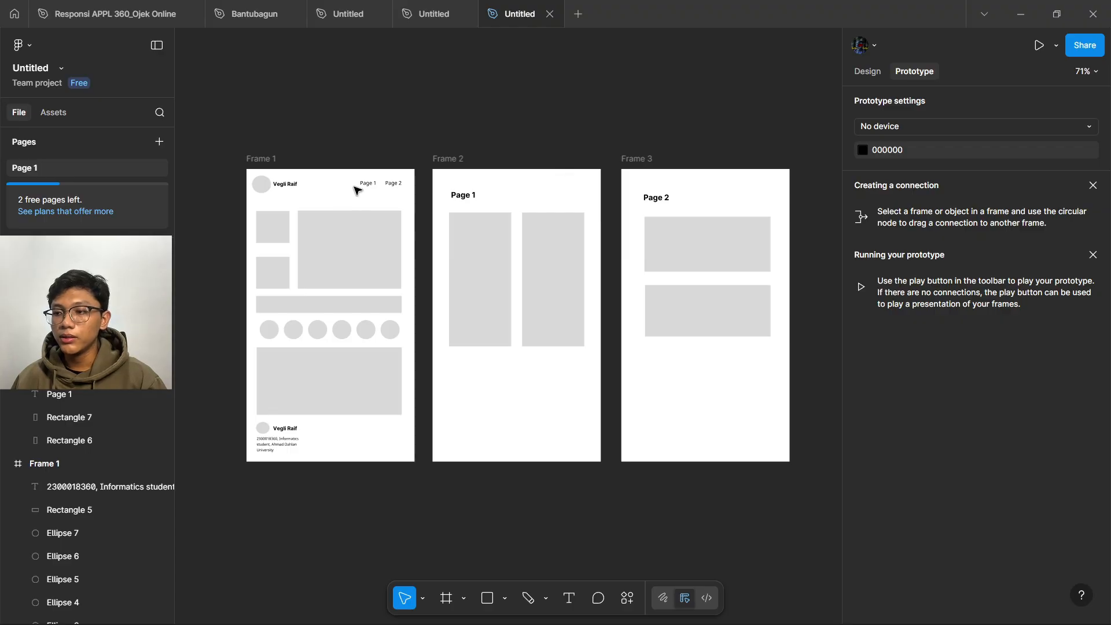
- Link Frame 1's Page 1 label to Frame 2 and its Page 2 label to Frame 3 on click
scroll(364, 180, "up", 5)
left_click(385, 194)
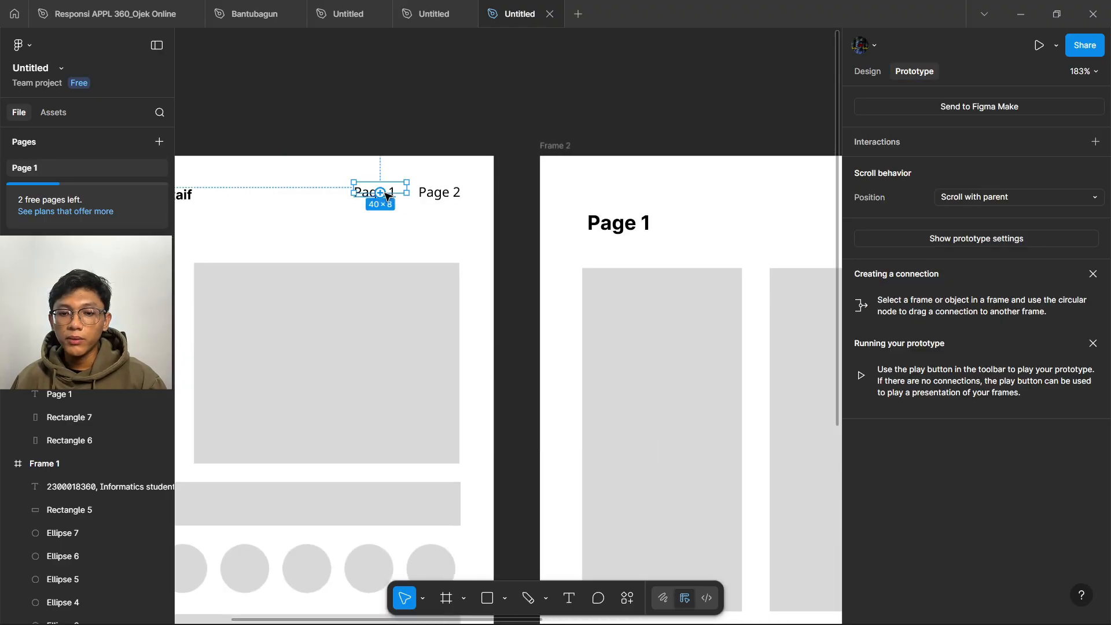
left_click_drag(407, 187, 547, 188)
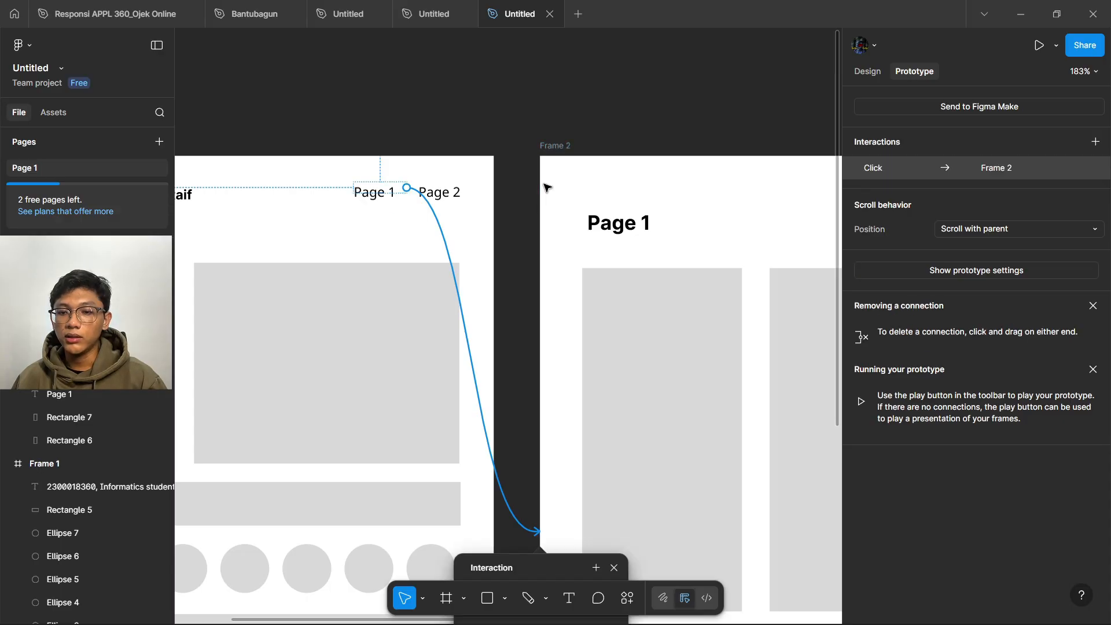
left_click(444, 200)
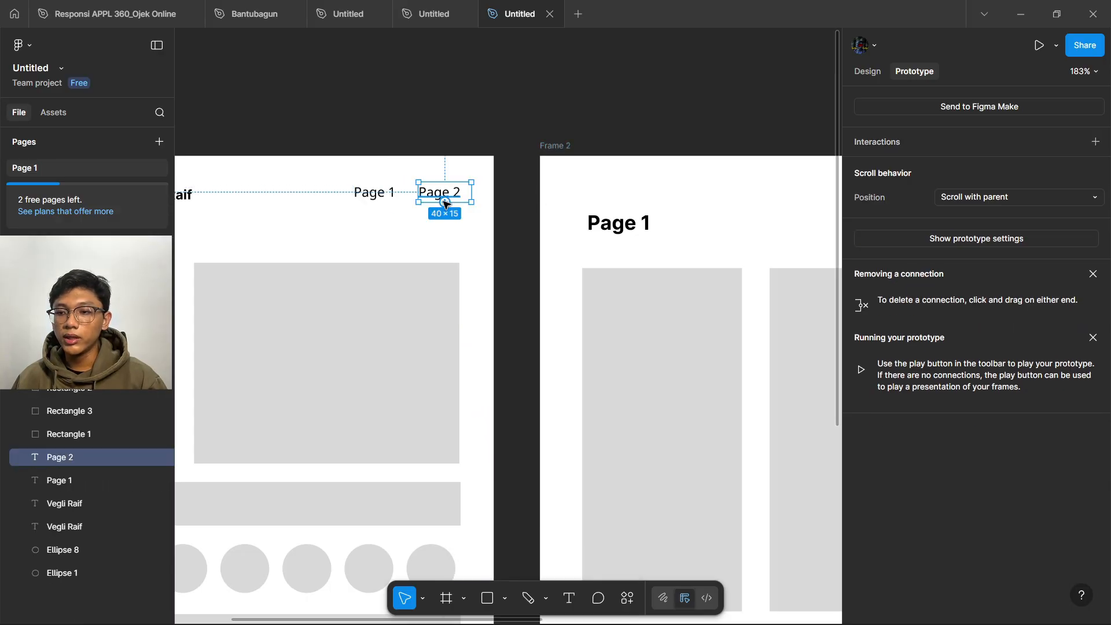
left_click_drag(445, 202, 685, 225)
scroll(471, 214, "down", 5)
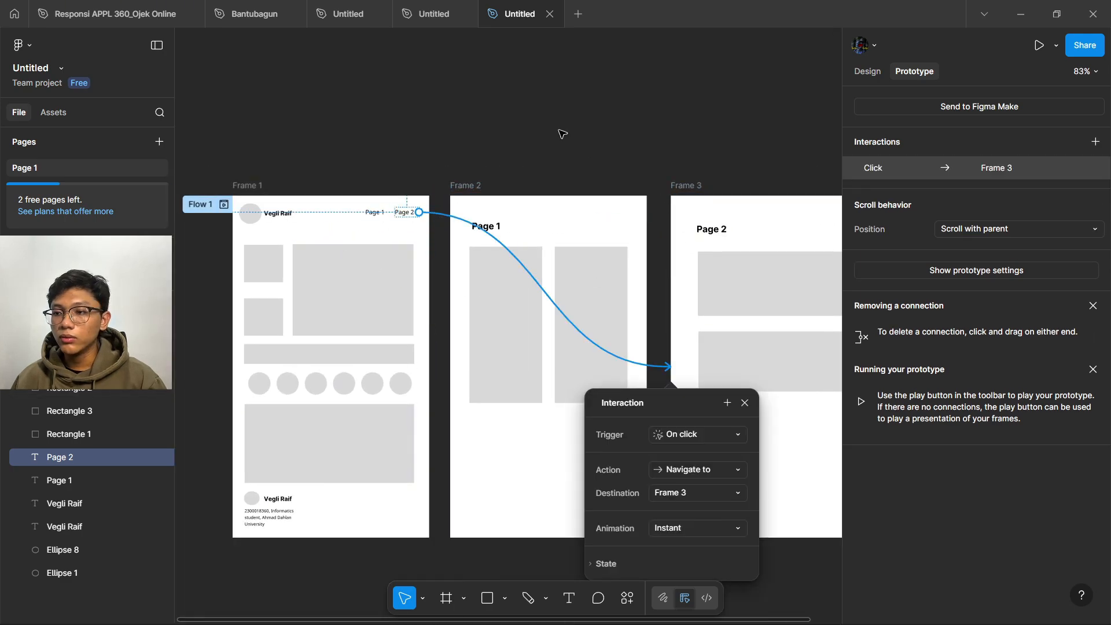
left_click(563, 133)
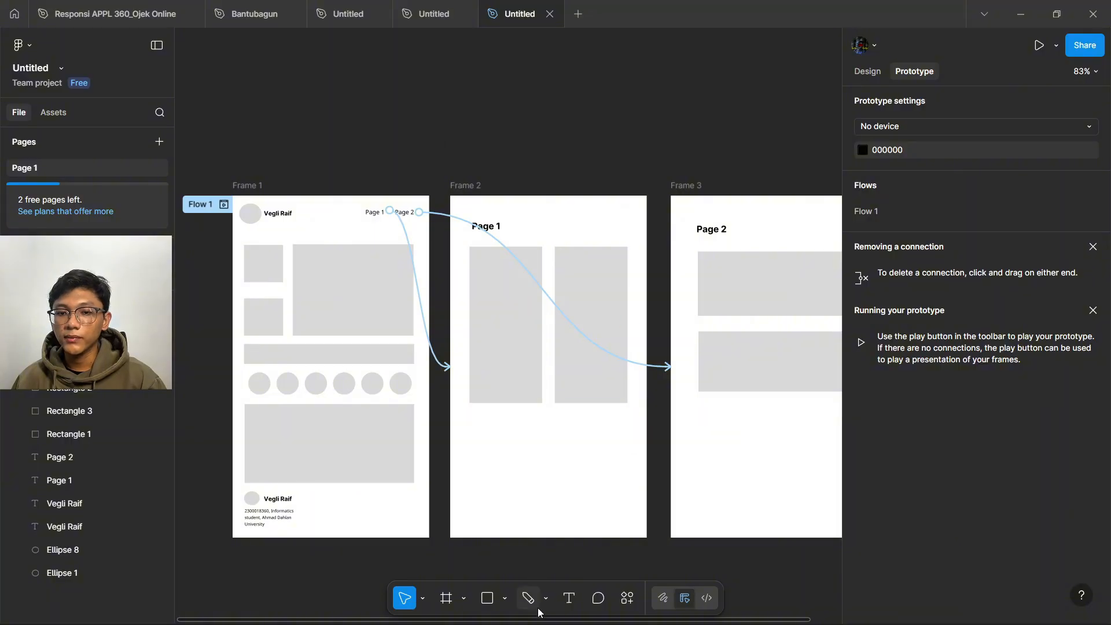
- Draw a small 25×25 polygon triangle at Frame 2's top-left, above the Page 1 heading
left_click(504, 599)
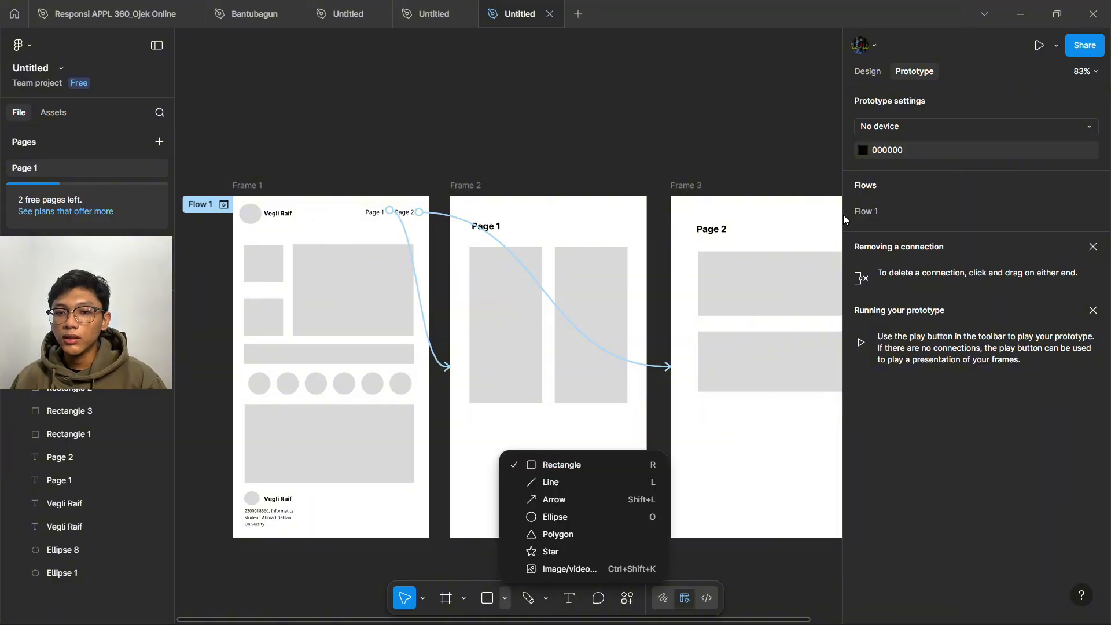
left_click(872, 75)
left_click(867, 75)
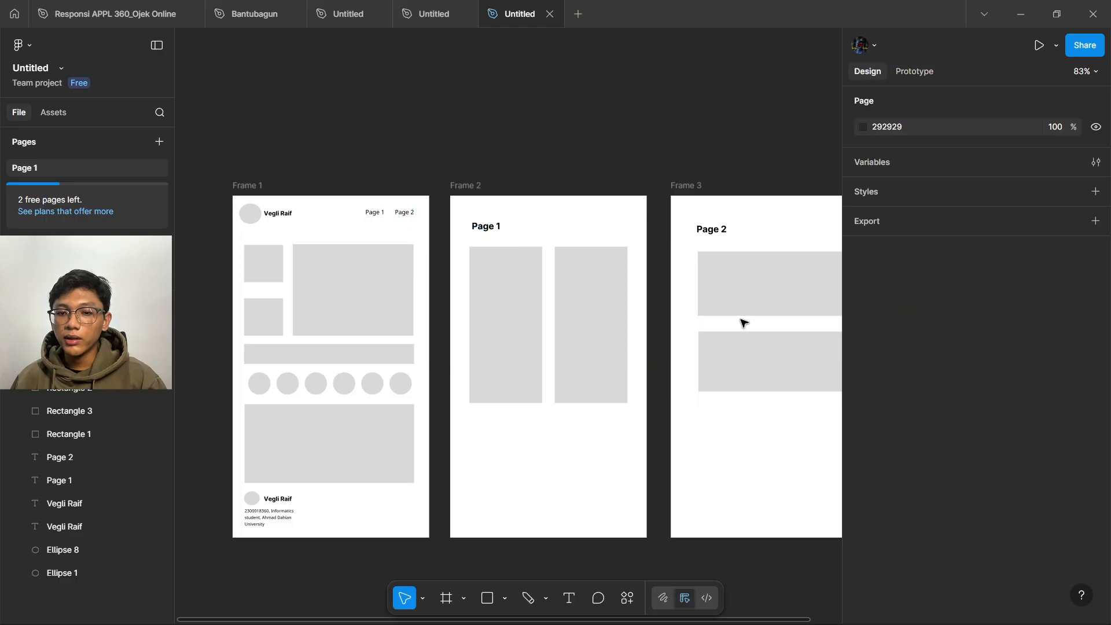
left_click(505, 598)
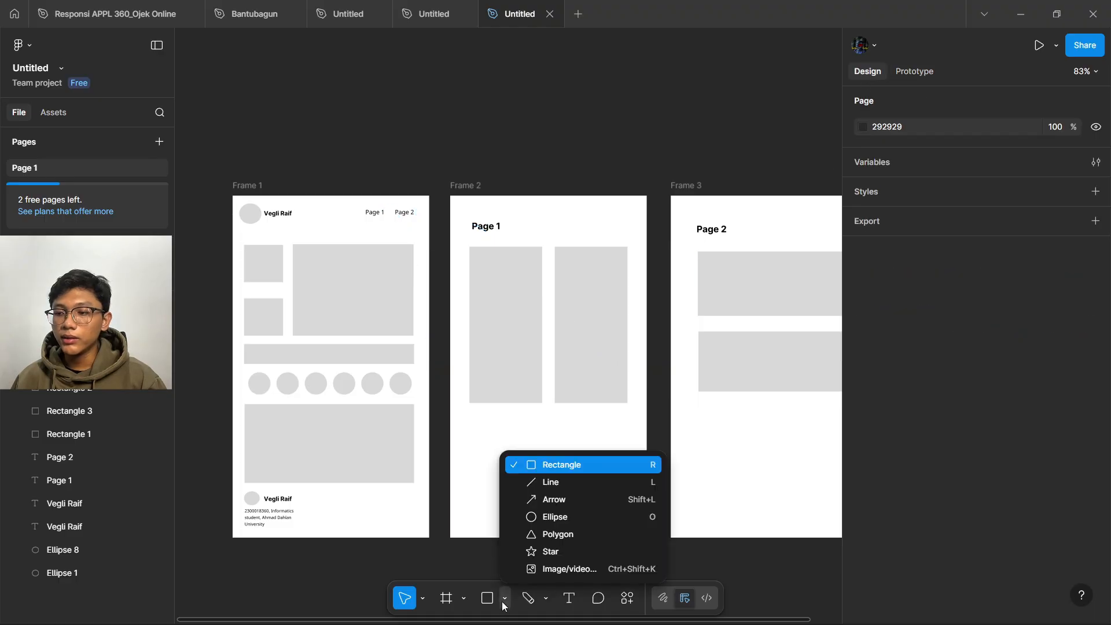
left_click(525, 535)
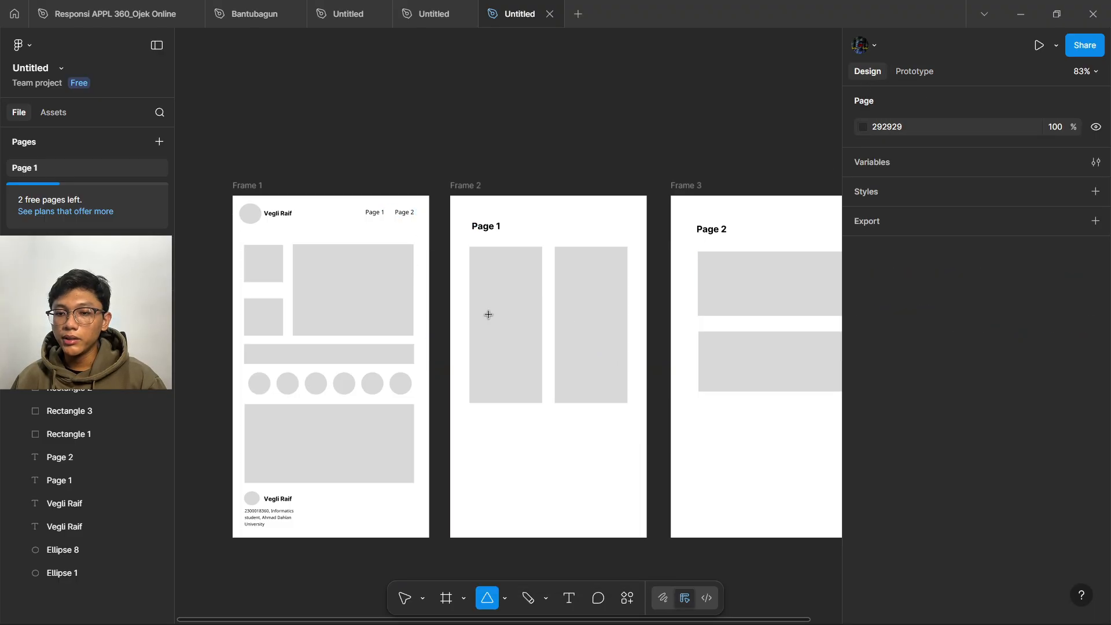
scroll(477, 195, "up", 5)
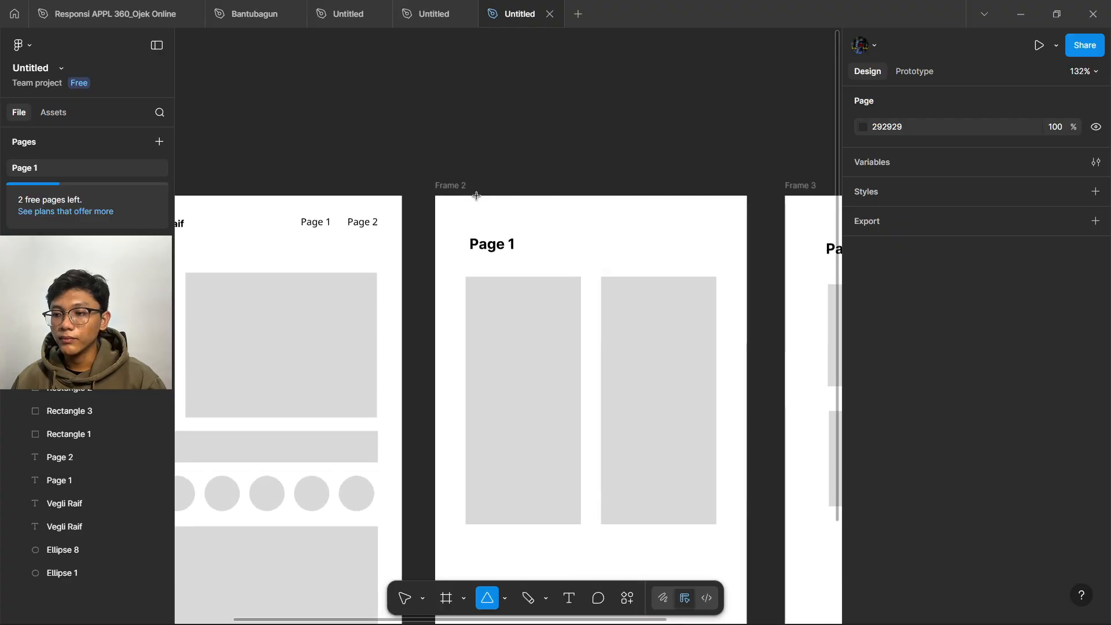
scroll(476, 196, "up", 3)
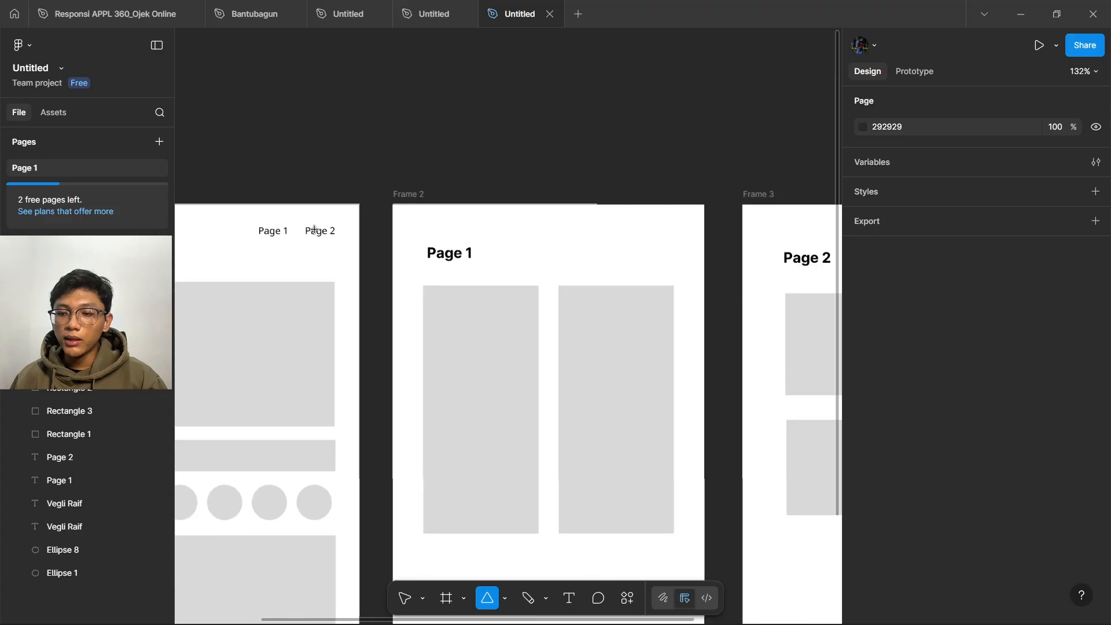
scroll(319, 230, "down", 3)
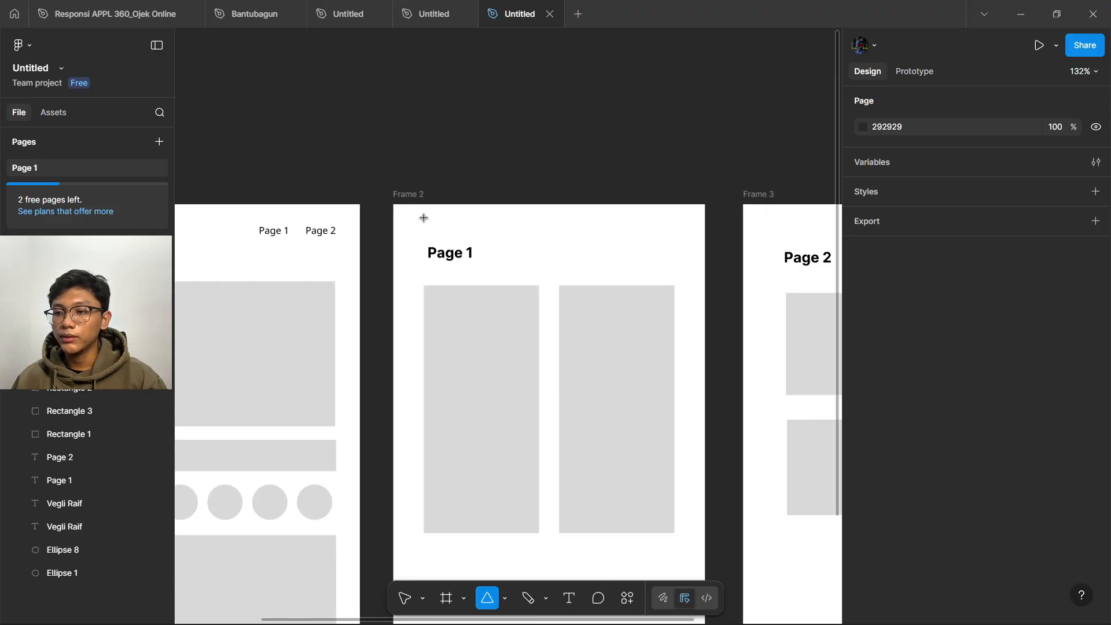
left_click_drag(424, 219, 453, 232)
left_click(473, 171)
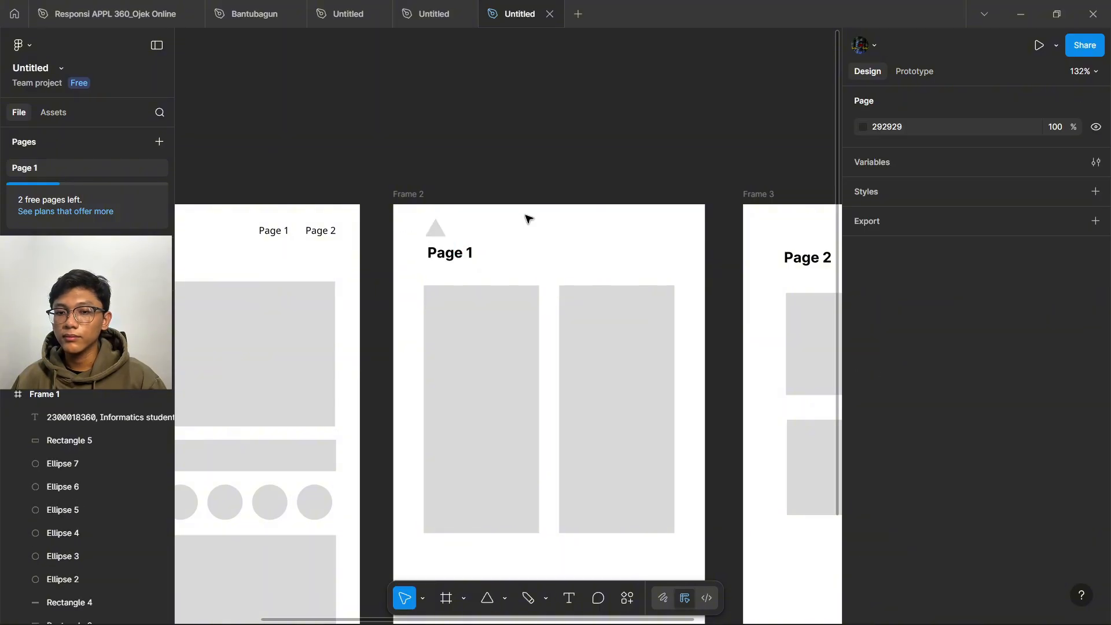
left_click(442, 232)
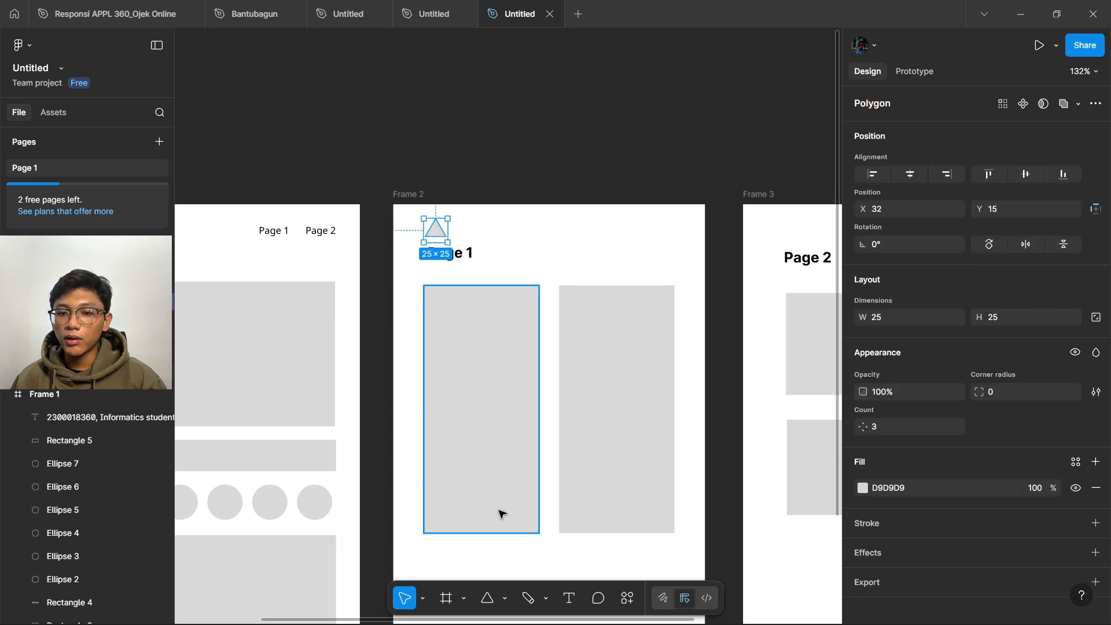
- Rotate the Frame 2 triangle to 90° so it points left as a back arrow
left_click(425, 602)
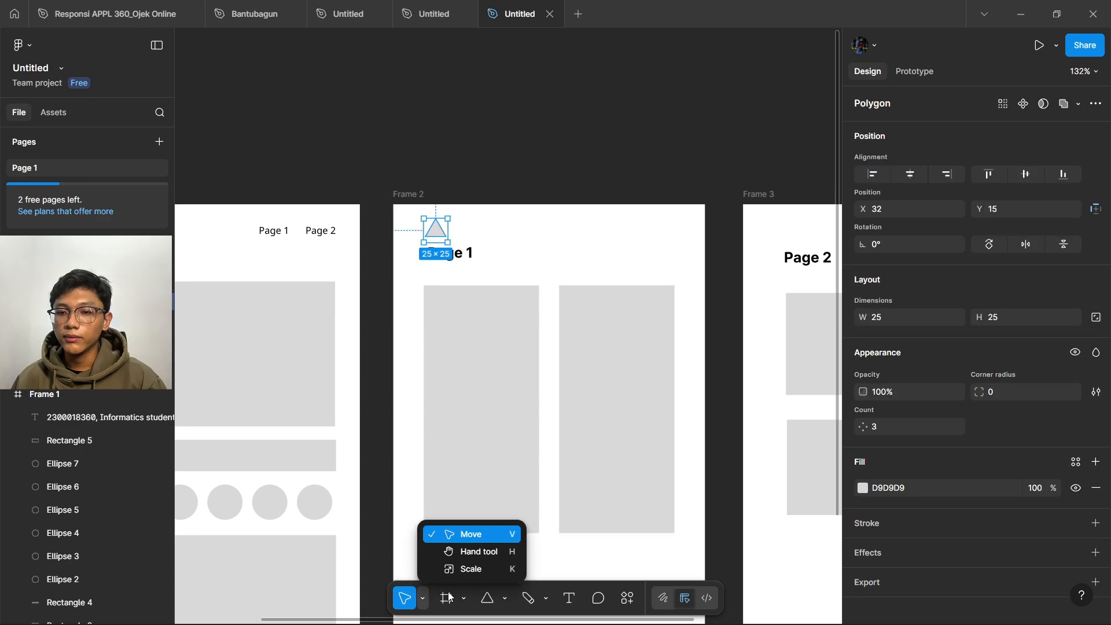
left_click(558, 107)
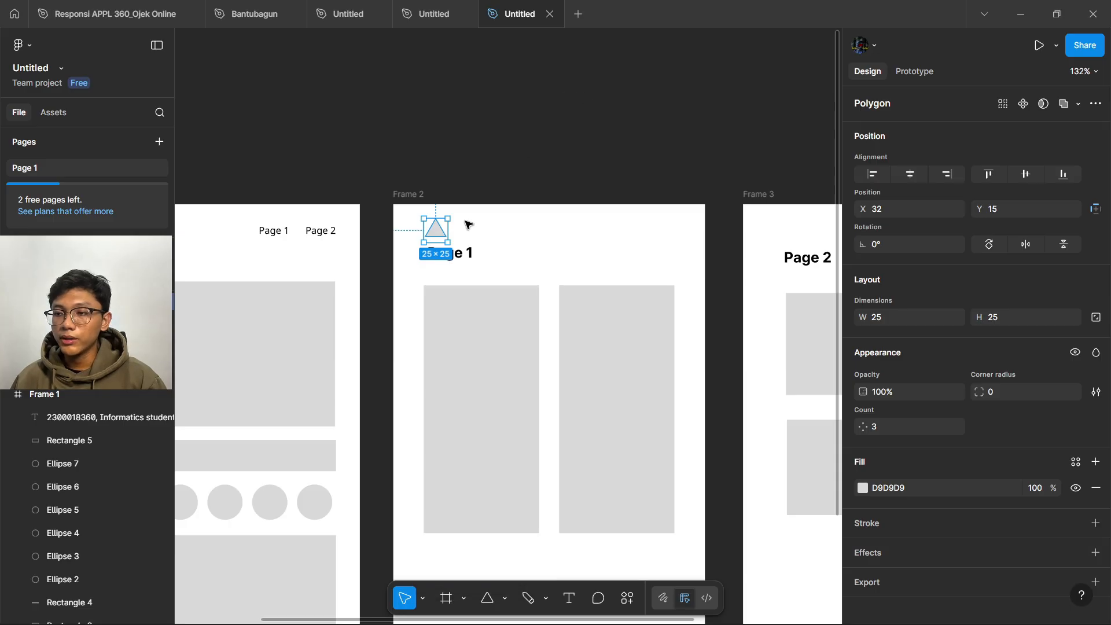
left_click_drag(457, 246, 459, 201)
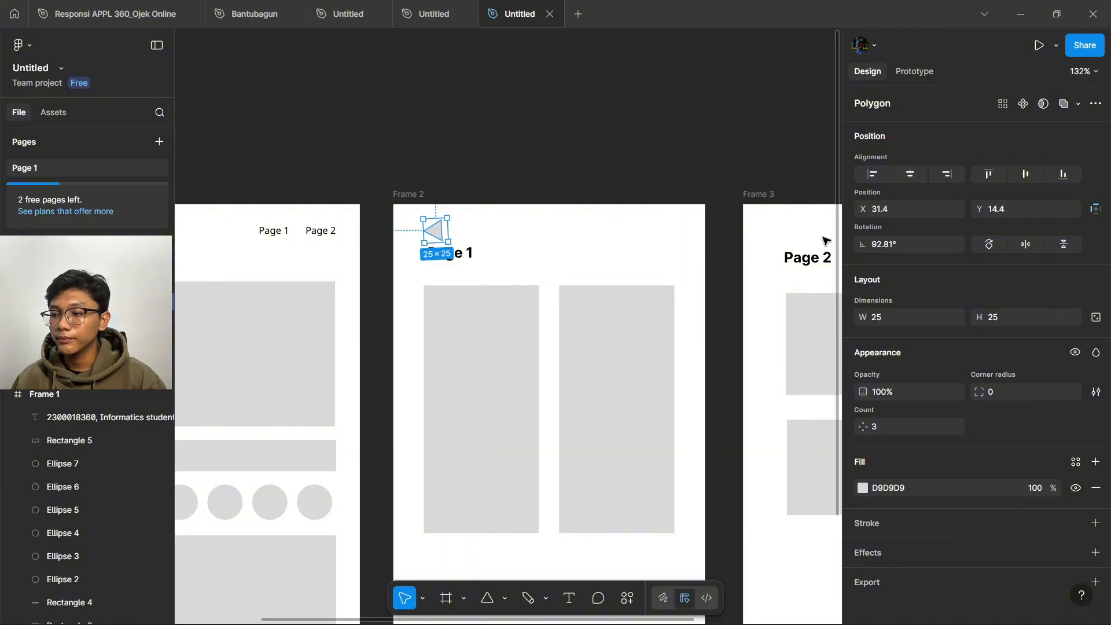
left_click(895, 248)
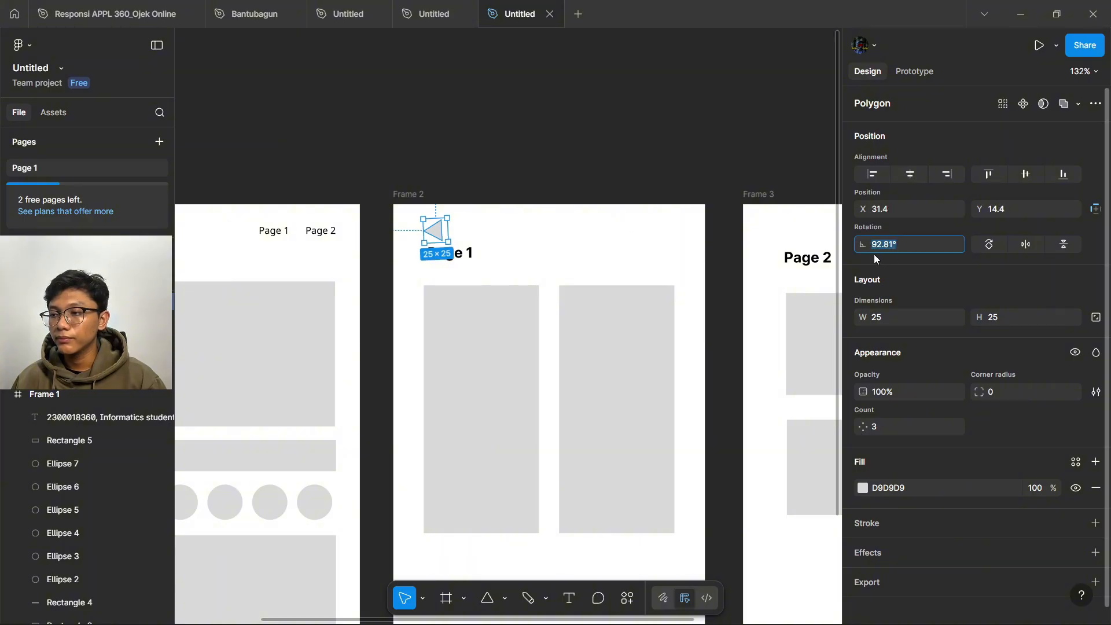
type("90")
key("Return")
- Copy the triangle into Frame 3 above its Page 2 heading, then zoom to fit all frames
left_click(571, 142)
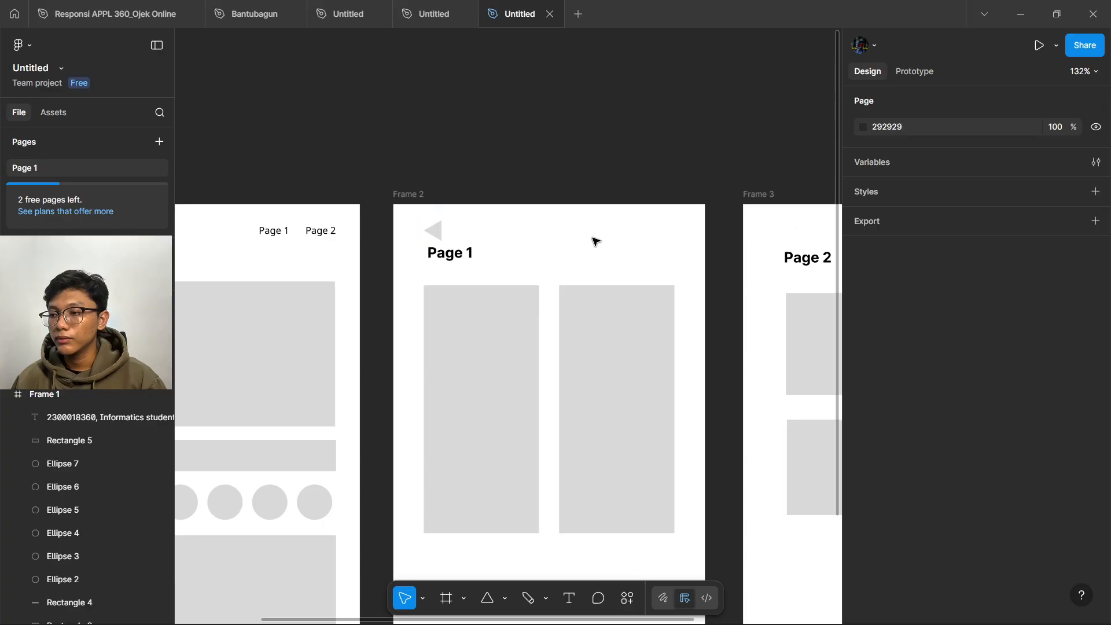
left_click(436, 231)
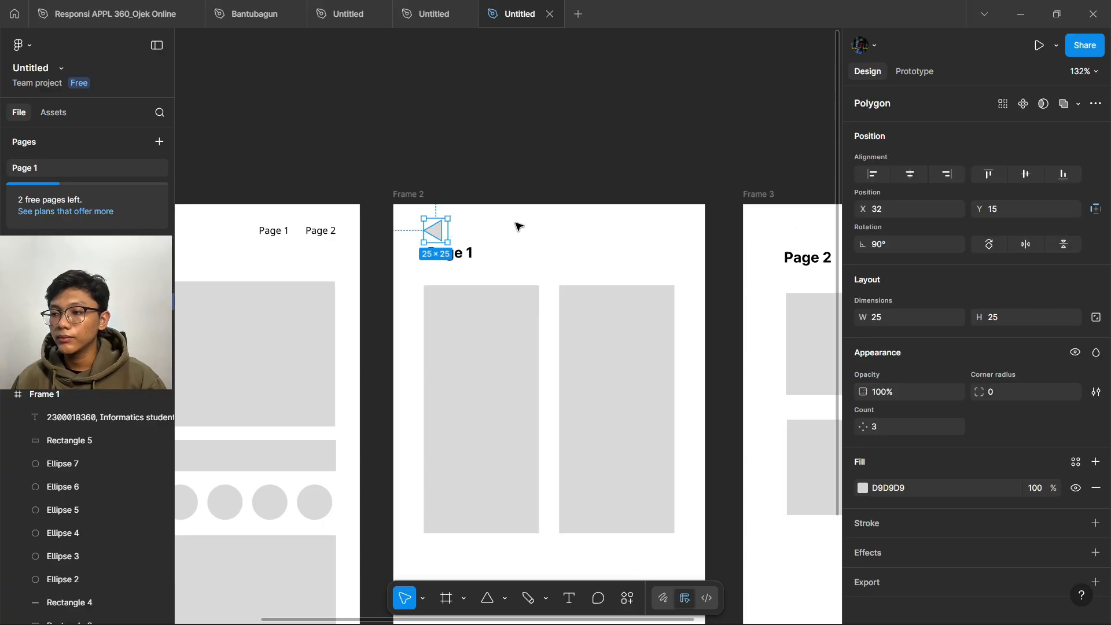
left_click_drag(436, 231, 797, 242)
left_click(645, 129)
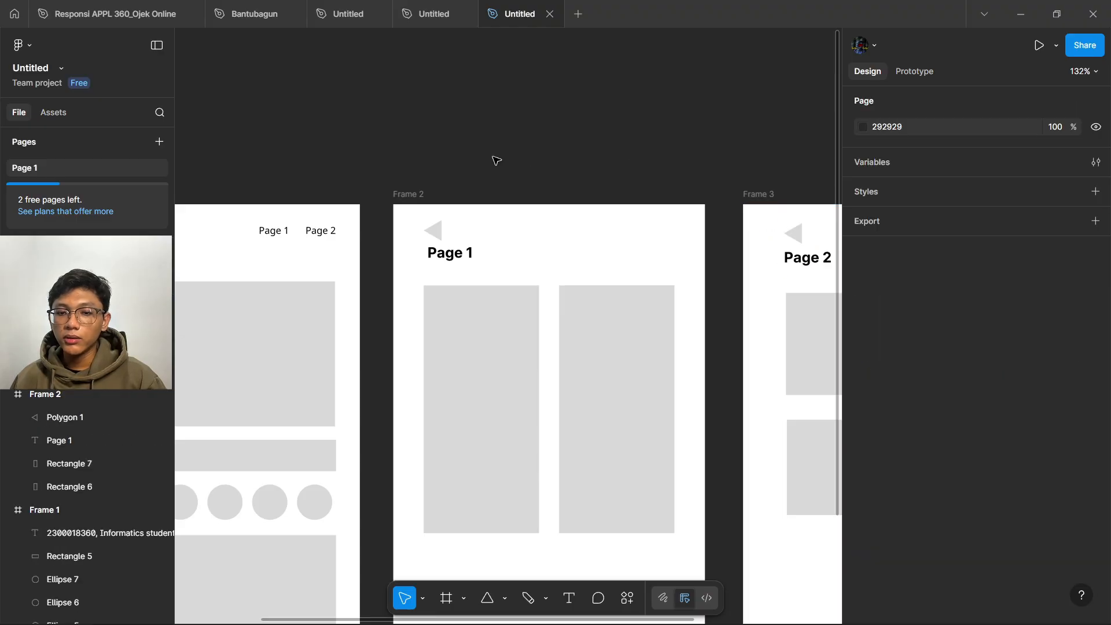
key("shift+1")
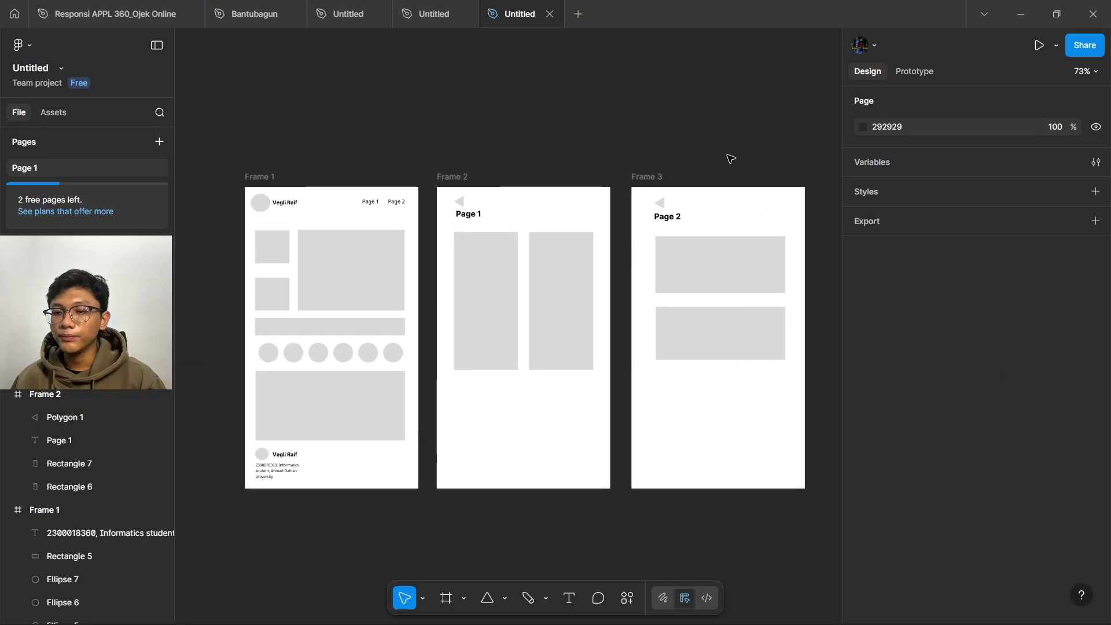
- Connect the Frame 2 and Frame 3 back-arrow triangles to navigate back to Frame 1
left_click(897, 71)
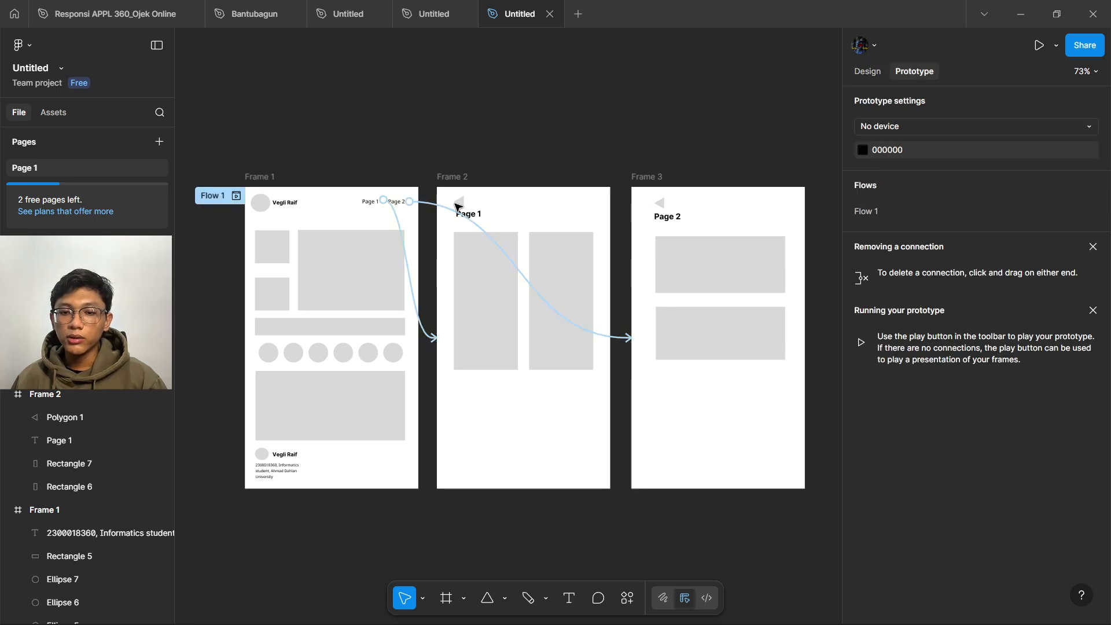
mouse_move(457, 203)
left_click_drag(456, 203, 419, 206)
left_click(660, 207)
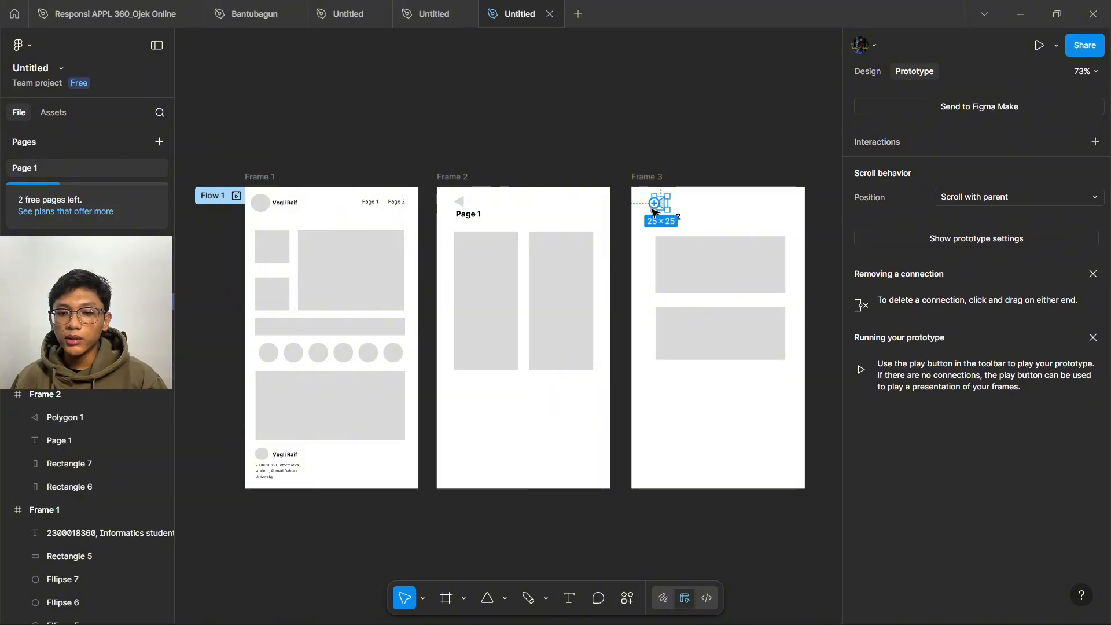
left_click_drag(658, 207, 411, 338)
left_click(563, 154)
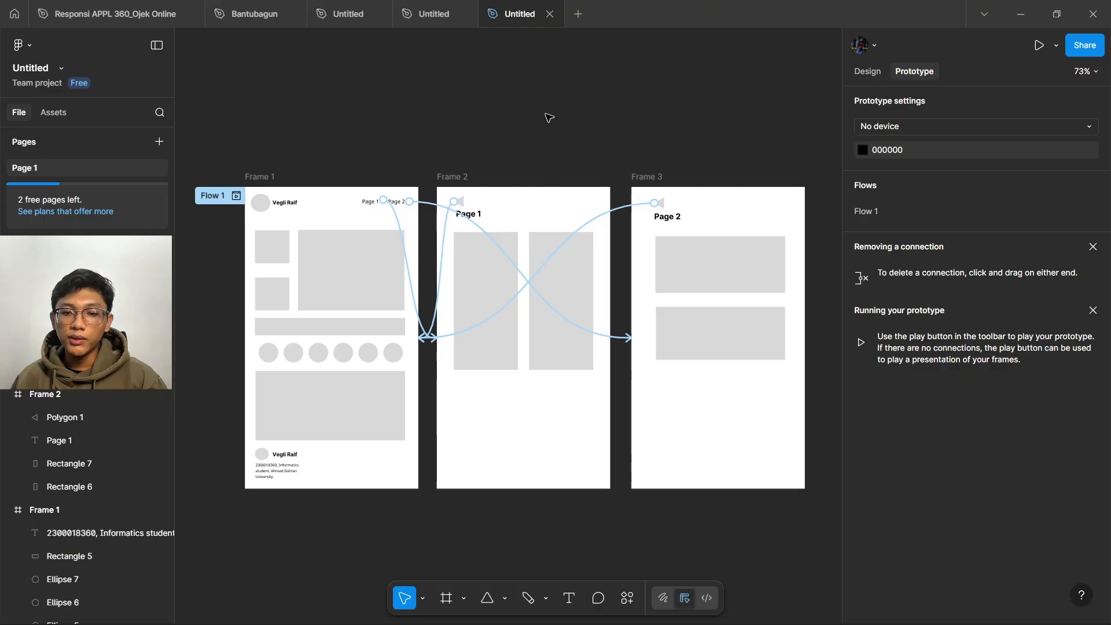
- Play the prototype, test the Page 1, Page 2 and back-arrow links, then return to the editor
left_click(1038, 46)
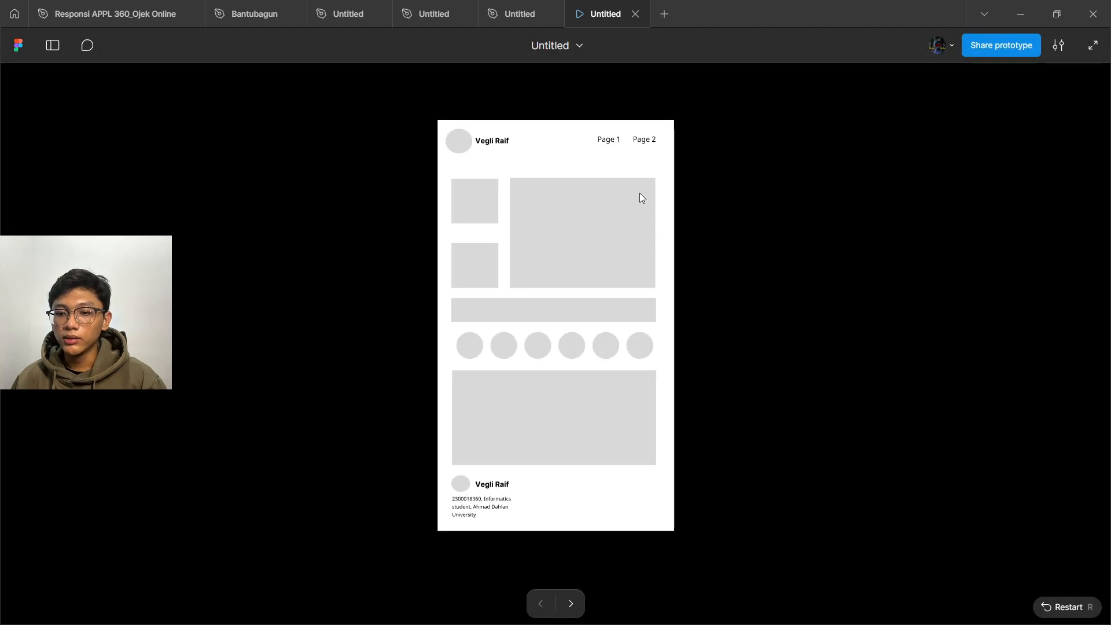
left_click(605, 141)
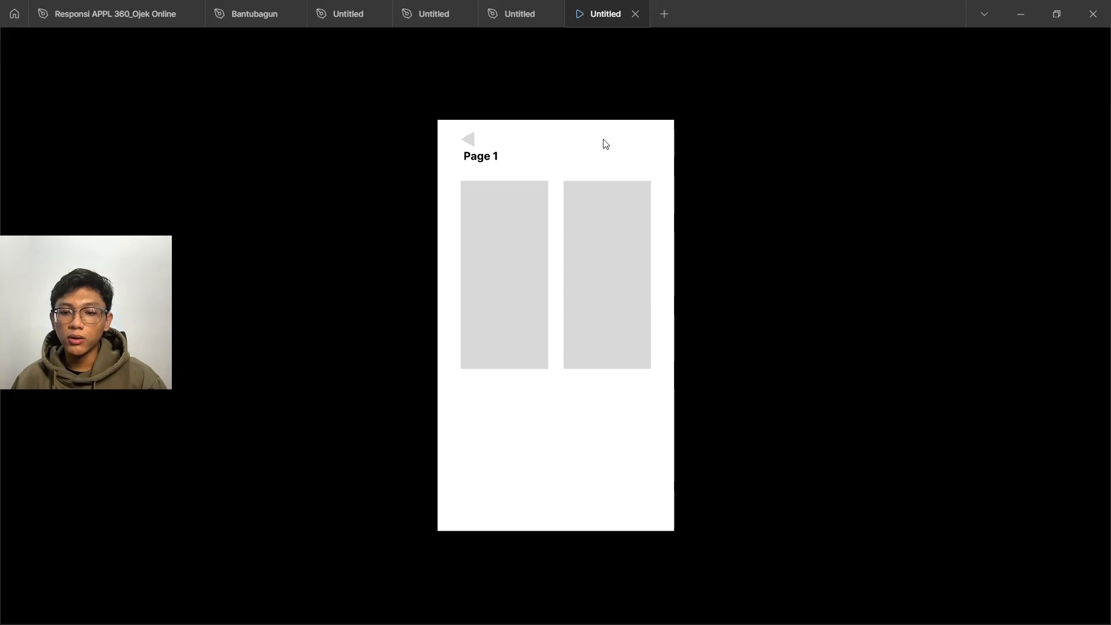
left_click(469, 141)
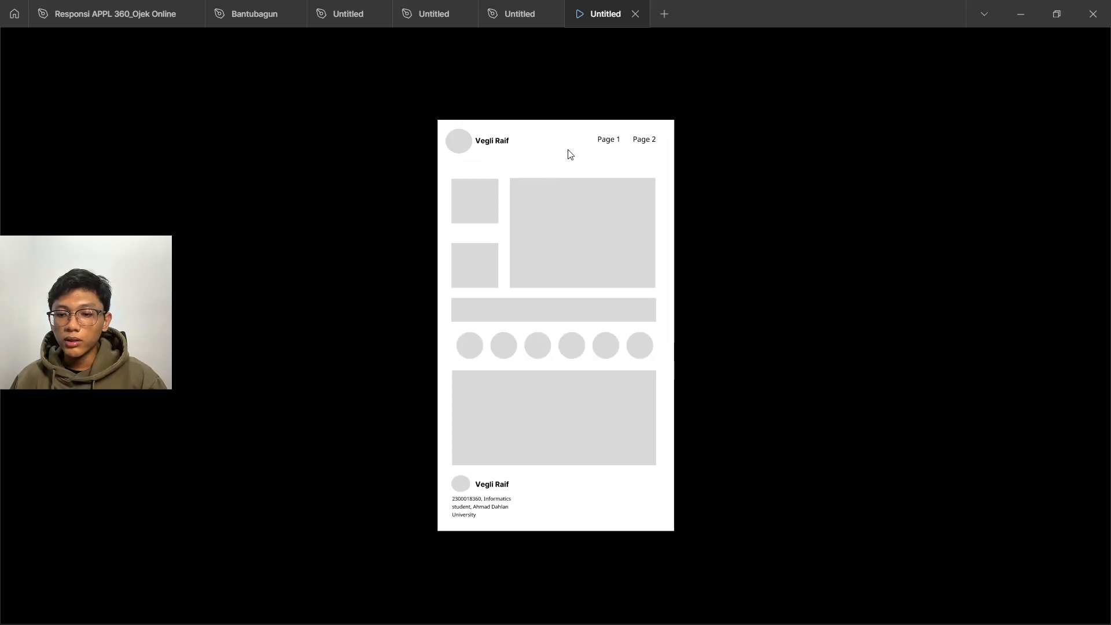
left_click(642, 146)
left_click(482, 145)
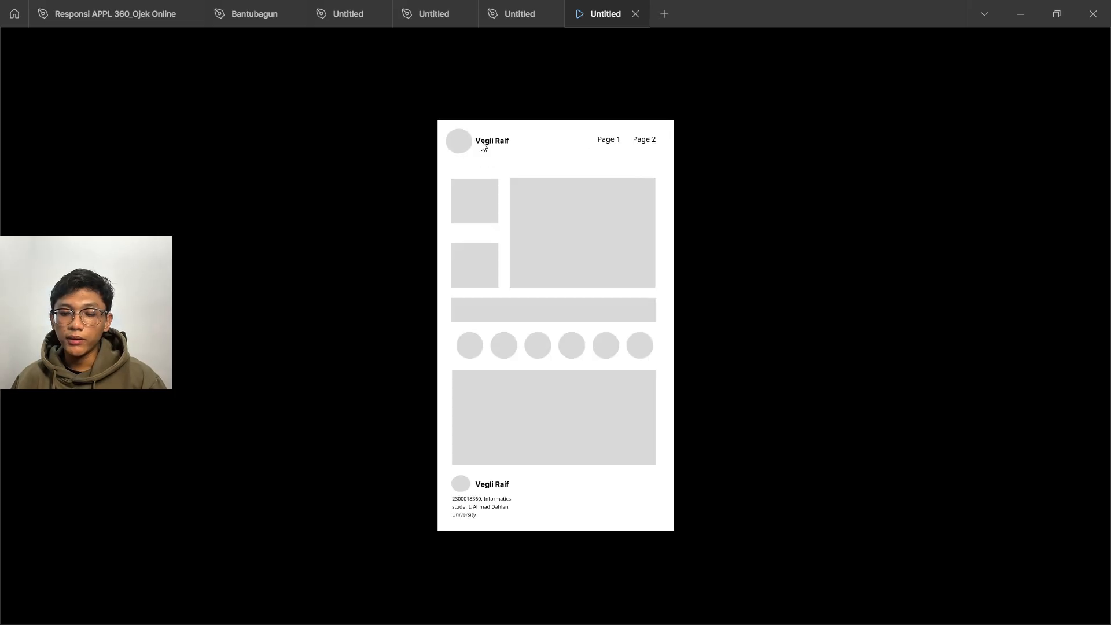
left_click(490, 397)
left_click(603, 226)
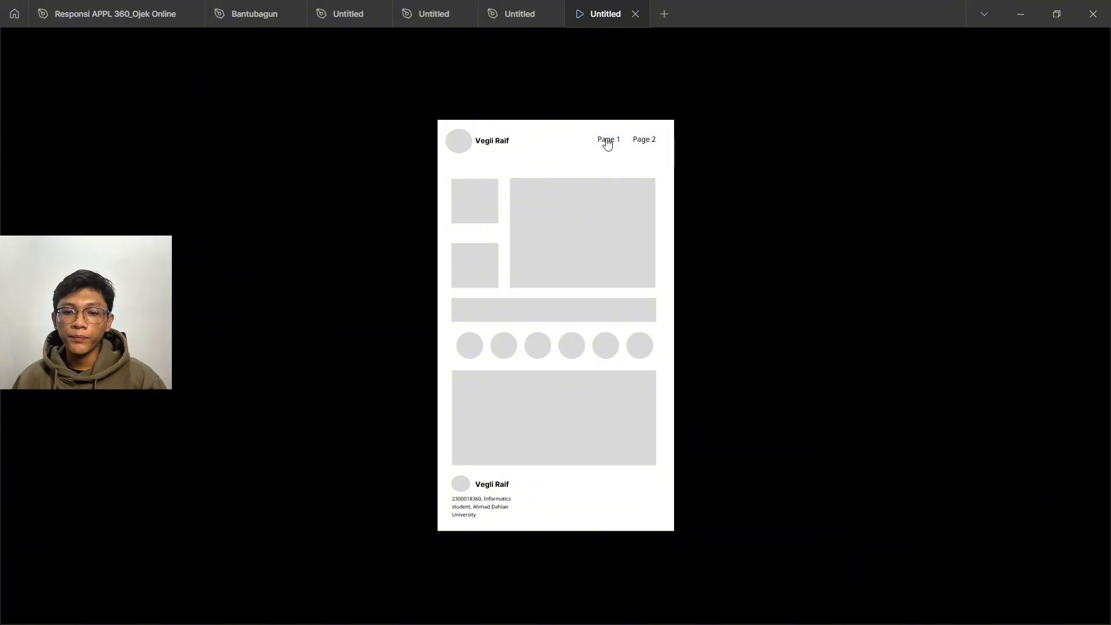
mouse_move(567, 42)
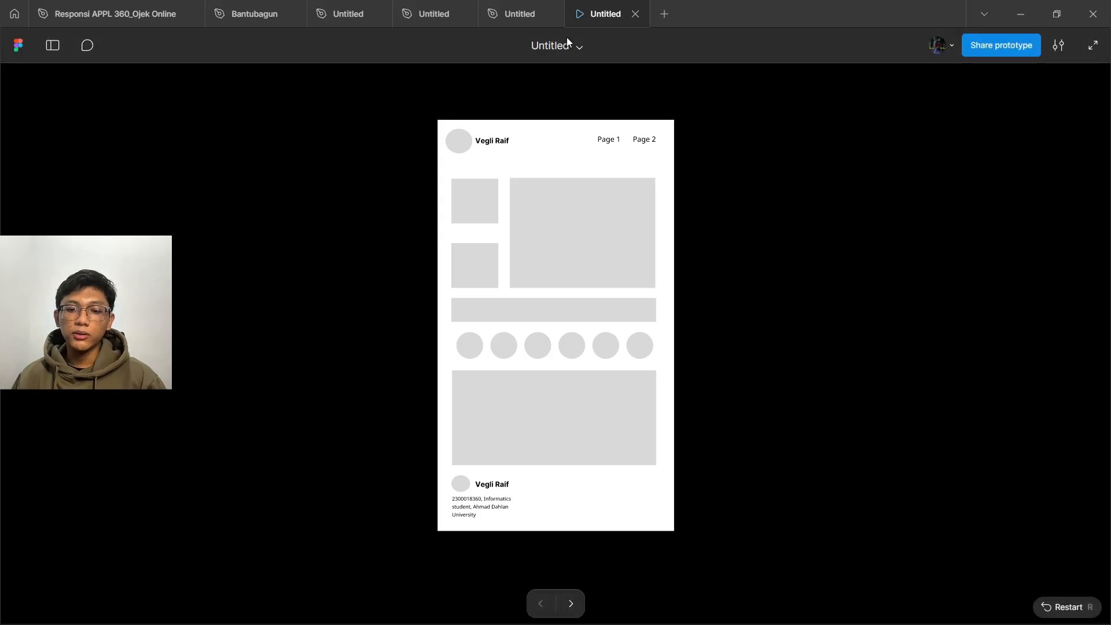
left_click(522, 19)
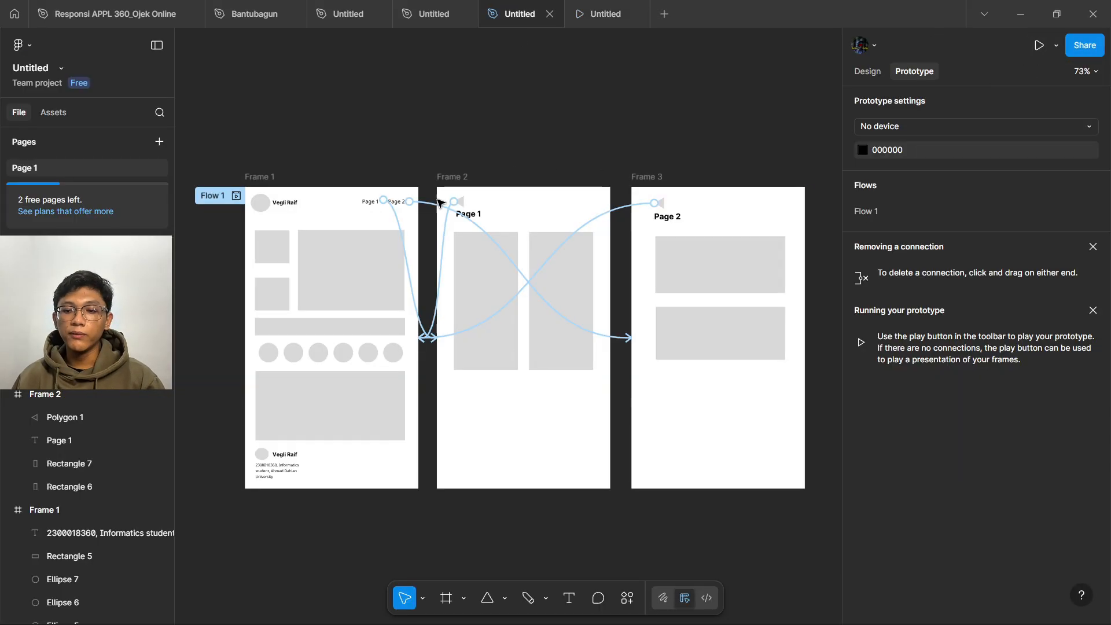
scroll(309, 293, "down", 2)
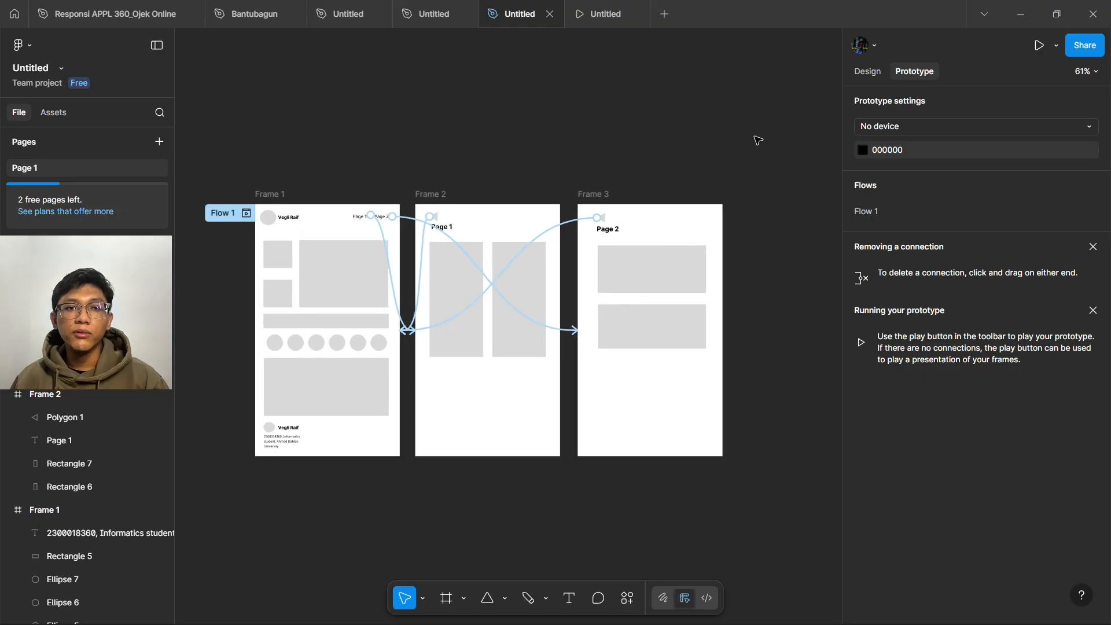